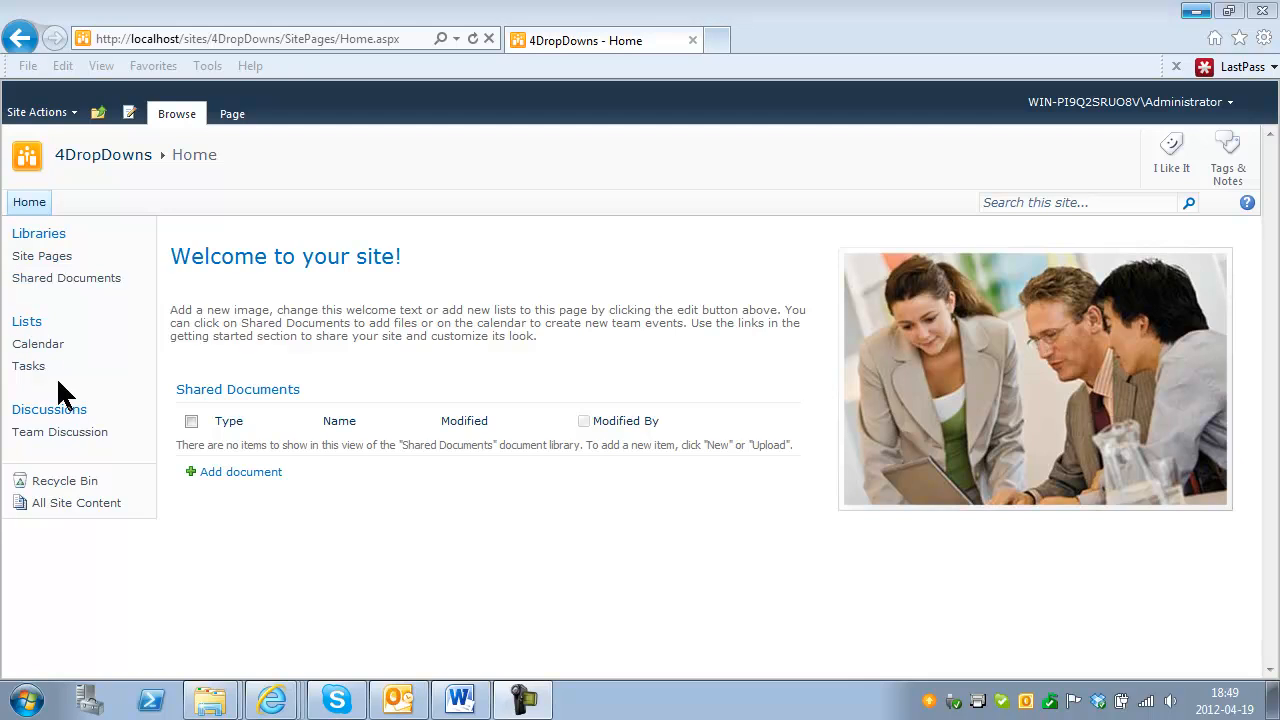
Open the Tasks list and view its new item form, then close the form without saving.
click(30, 368)
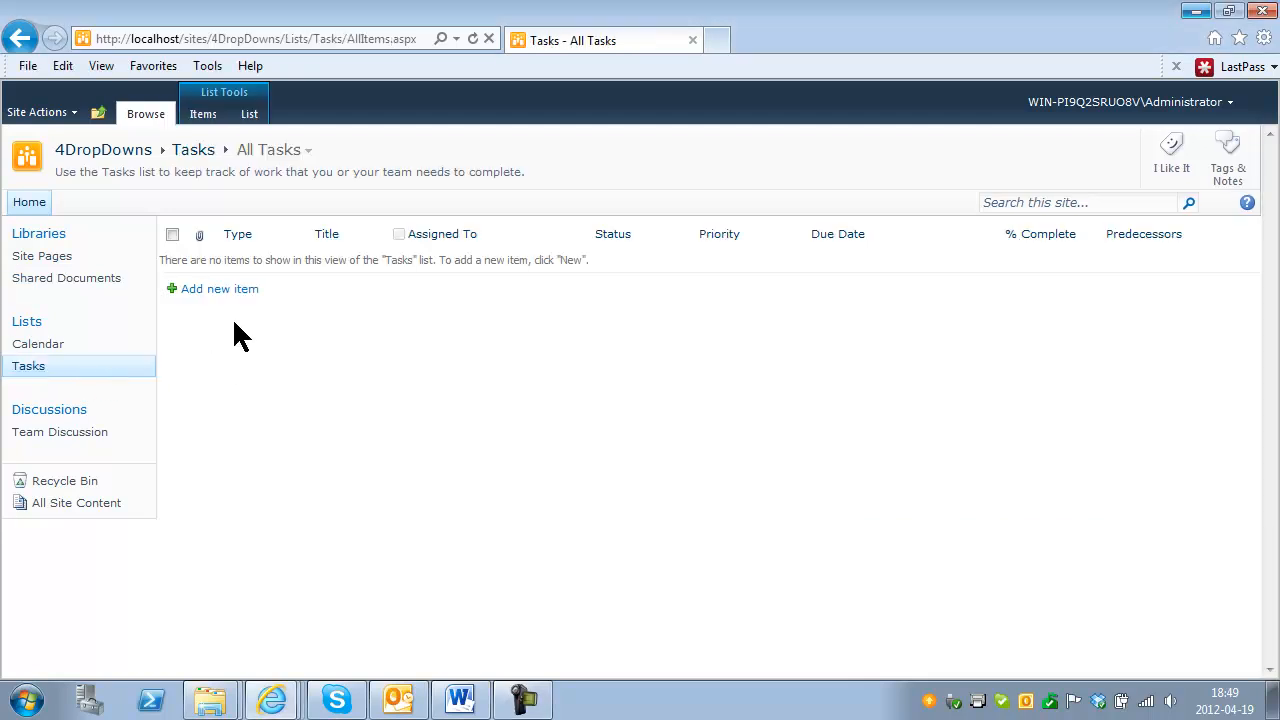
click(242, 296)
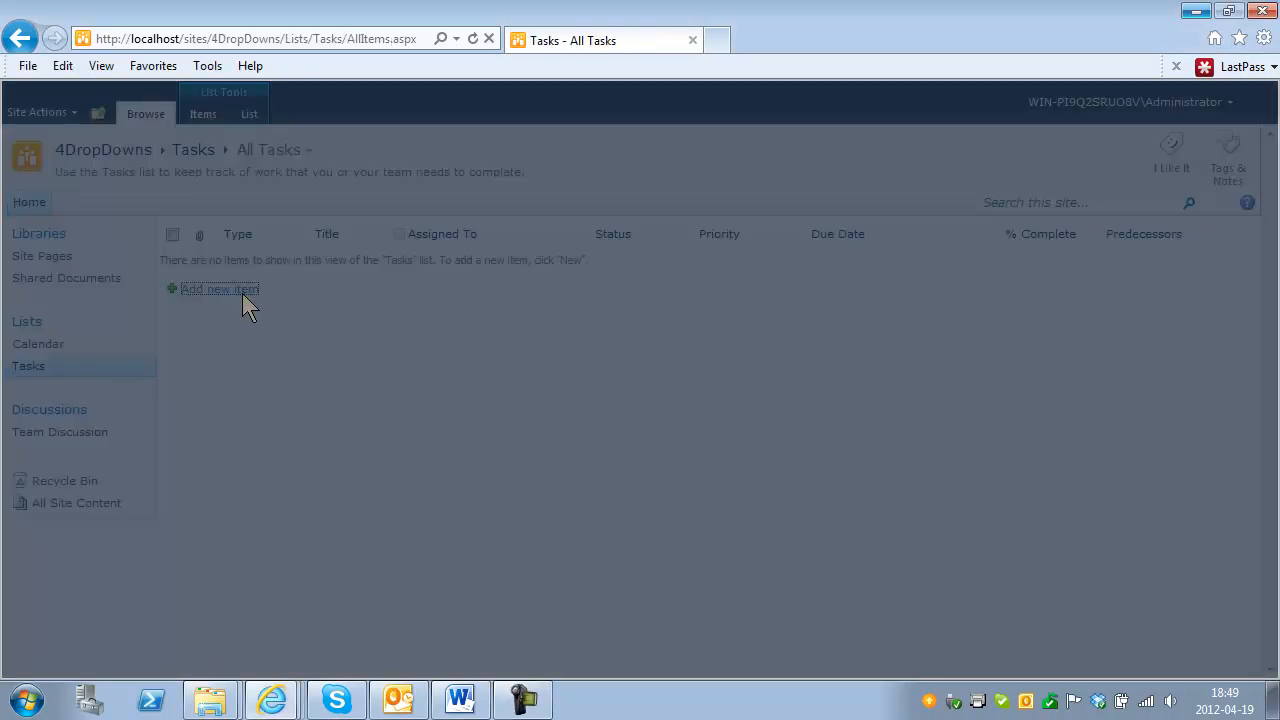
drag(948, 407, 694, 334)
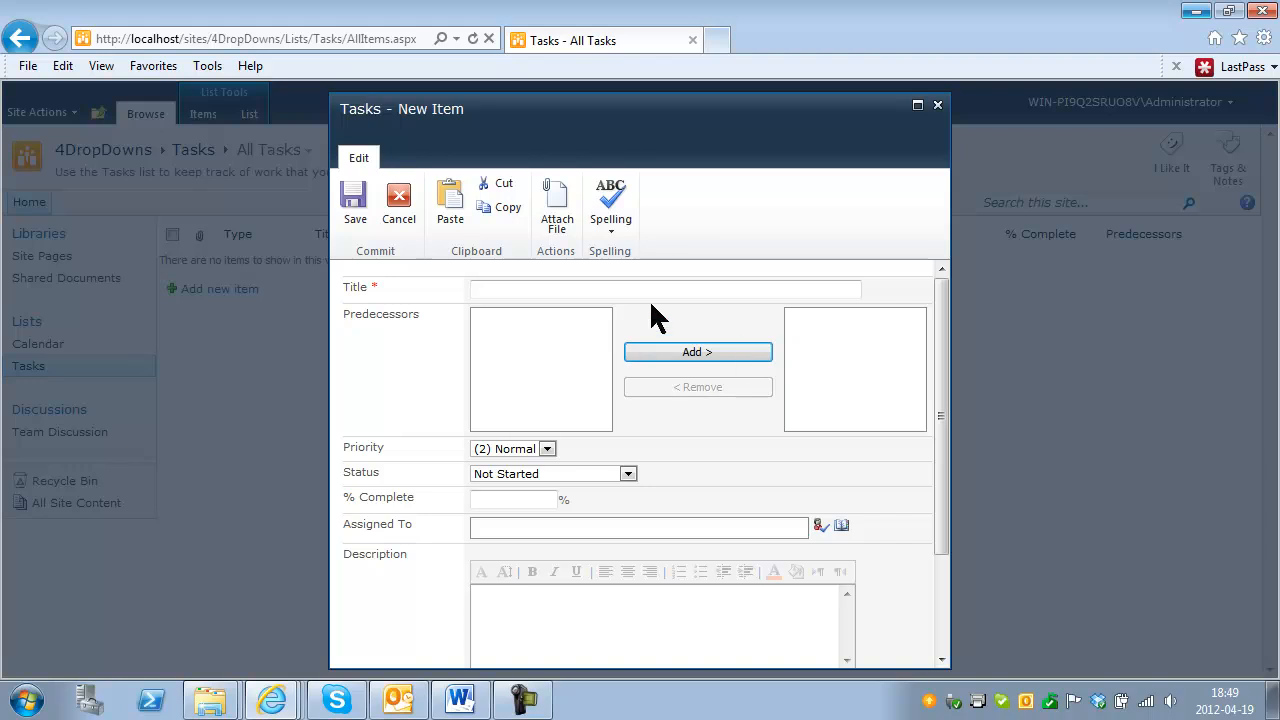
click(936, 106)
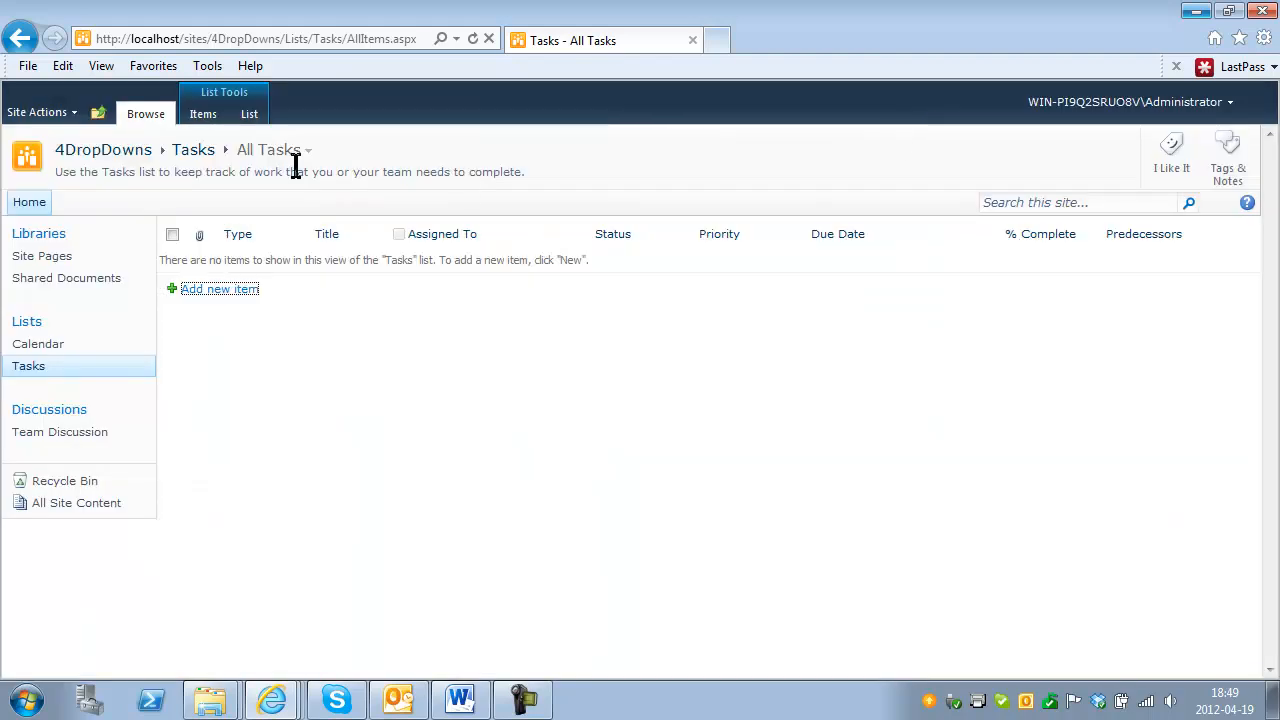
Delete the Predecessors column from the Tasks list through the list settings.
click(251, 115)
click(1100, 160)
scroll(750, 440, down, 3)
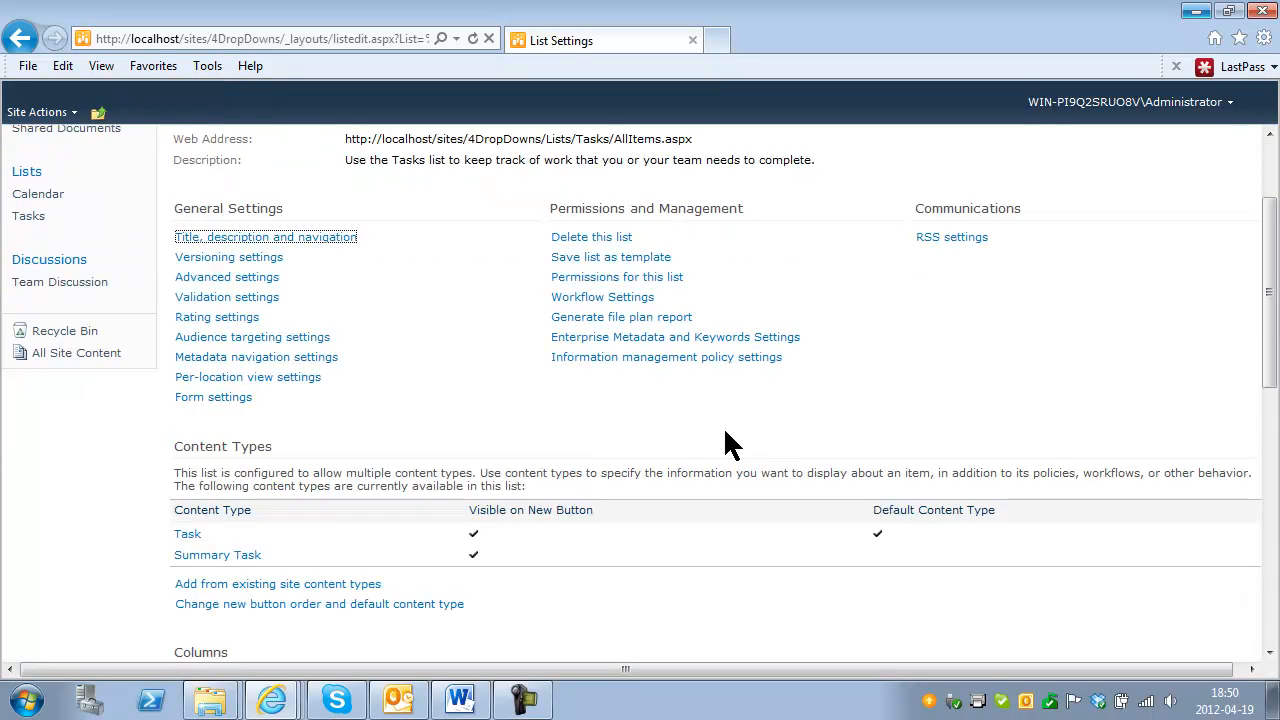
scroll(726, 433, down, 3)
click(222, 524)
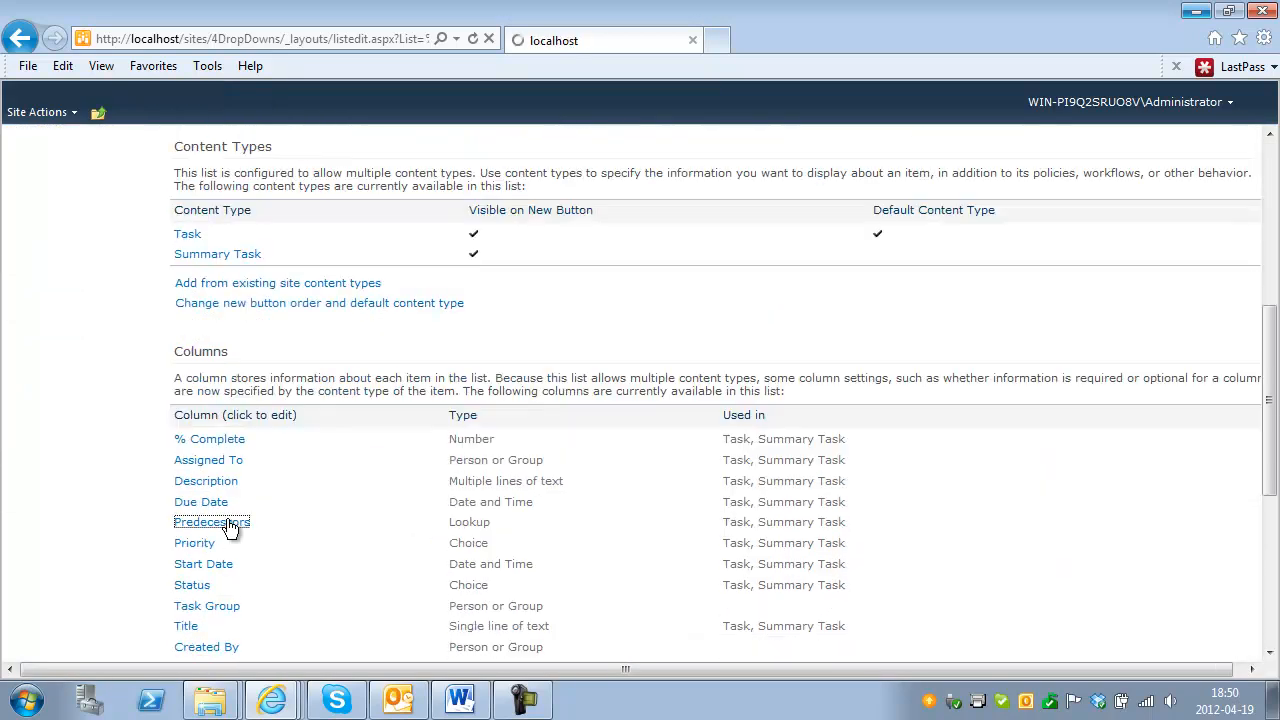
scroll(1274, 490, down, 5)
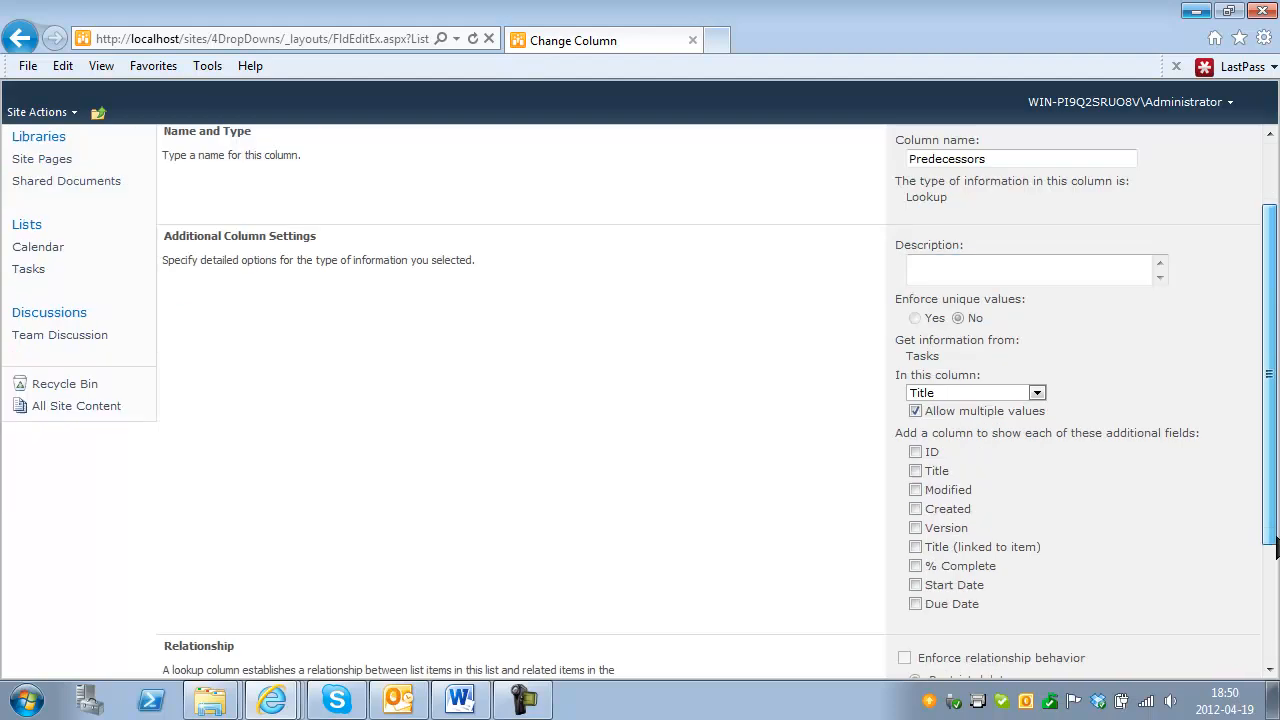
click(806, 621)
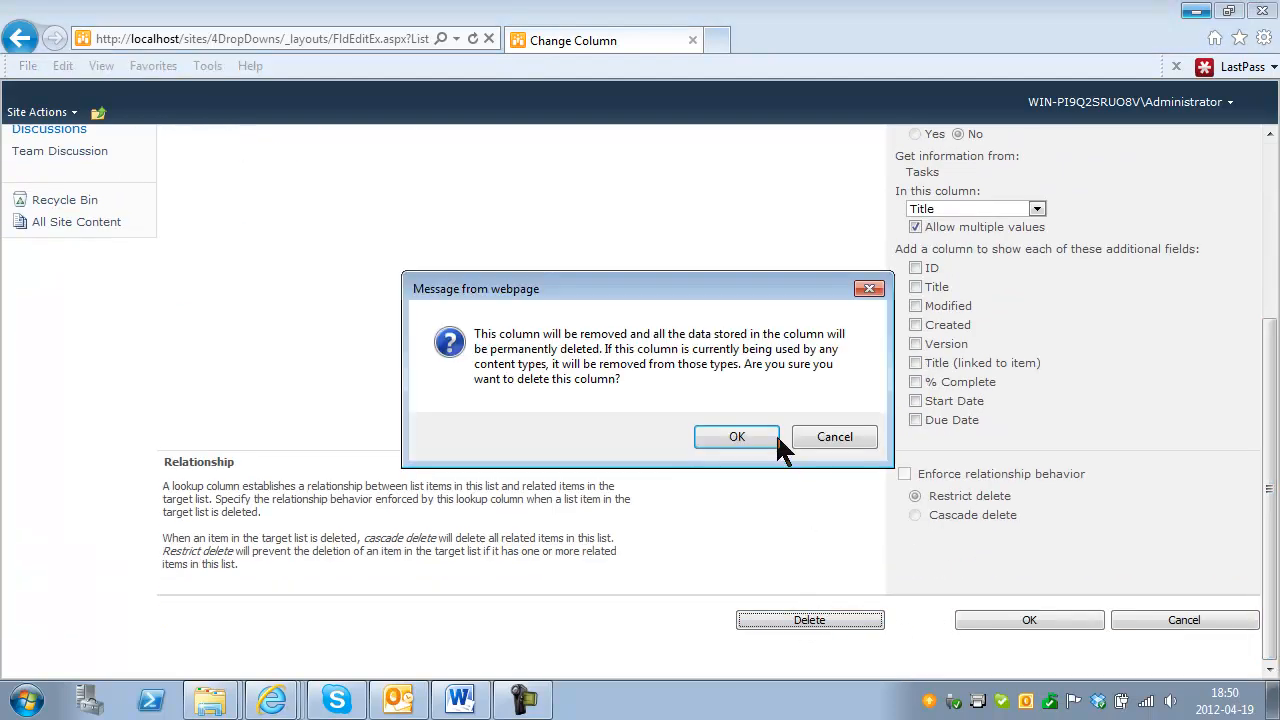
click(738, 440)
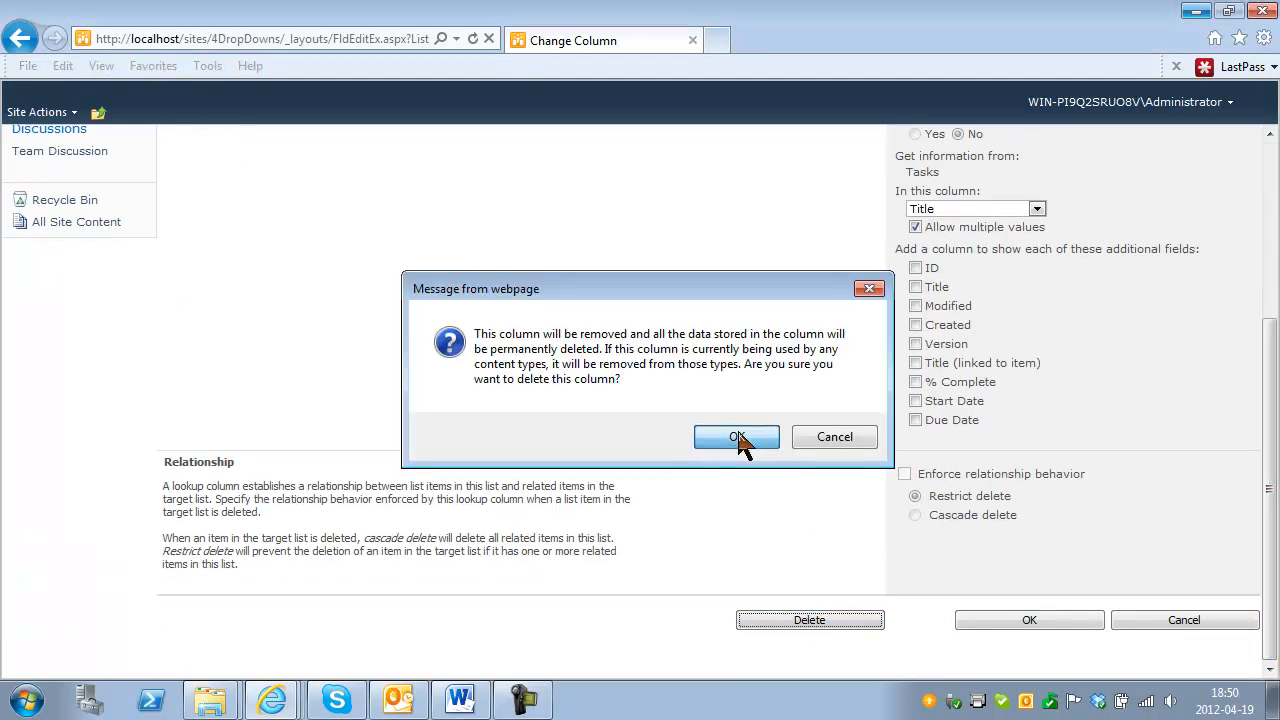
Return to the Tasks list, review the fields of a new item form and cancel it.
scroll(434, 471, down, 3)
scroll(434, 471, up, 3)
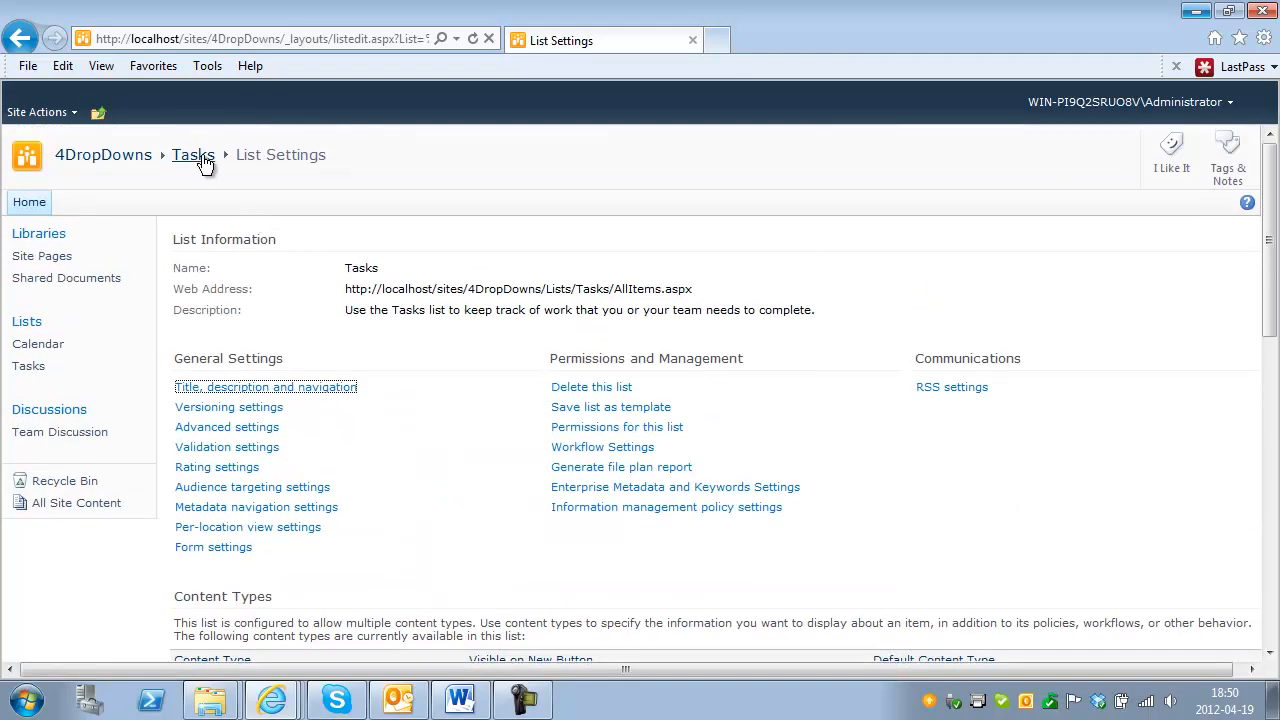
click(200, 160)
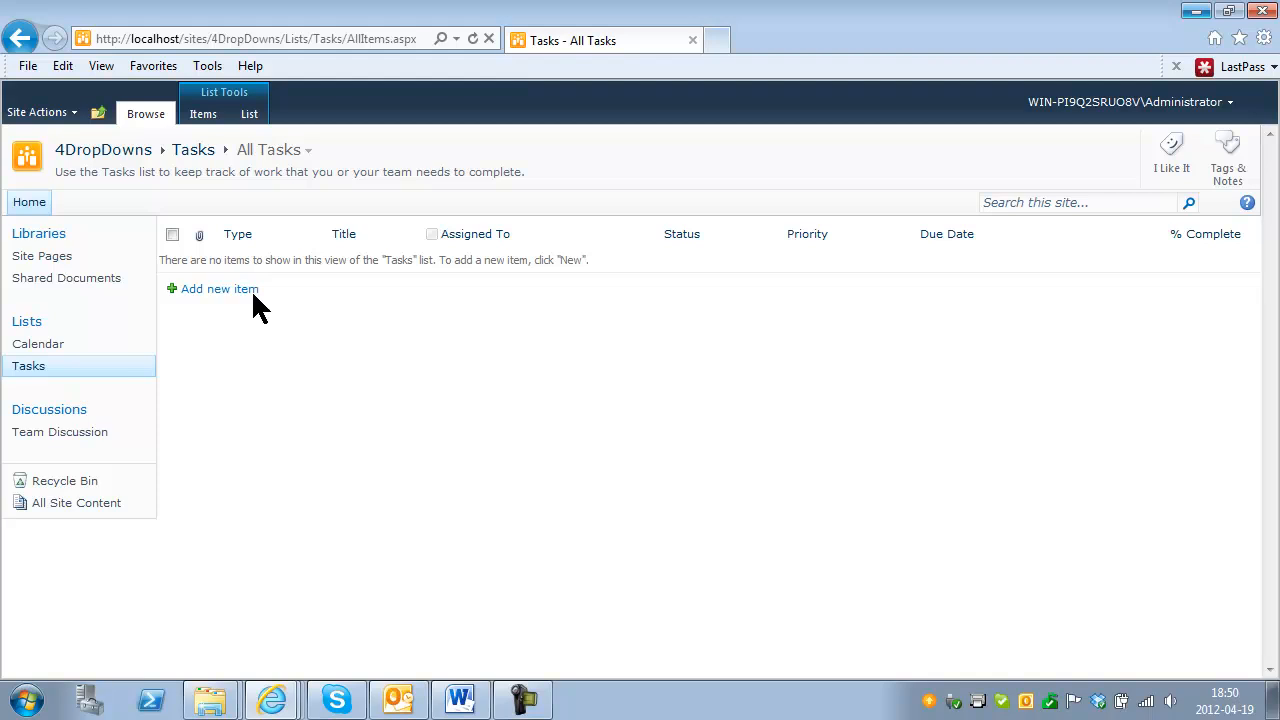
click(238, 292)
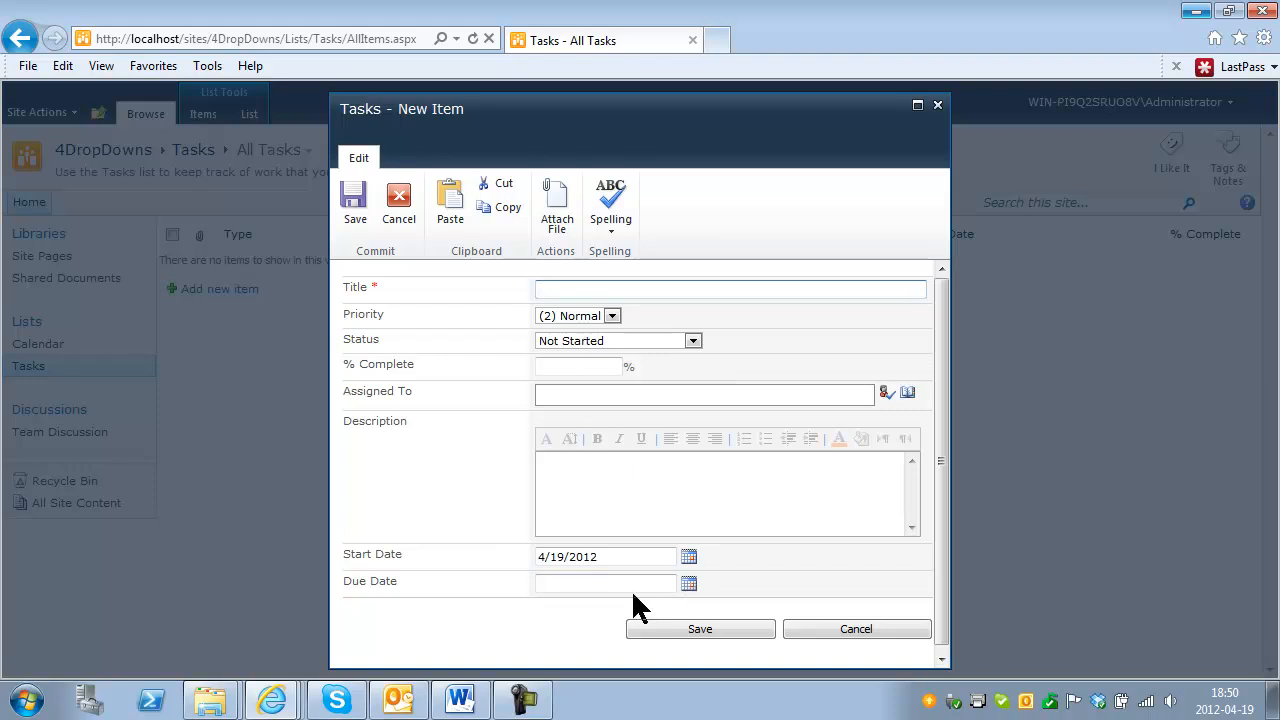
click(819, 625)
Start a new column in the Tasks list named Task Category with the Choice information type.
click(249, 114)
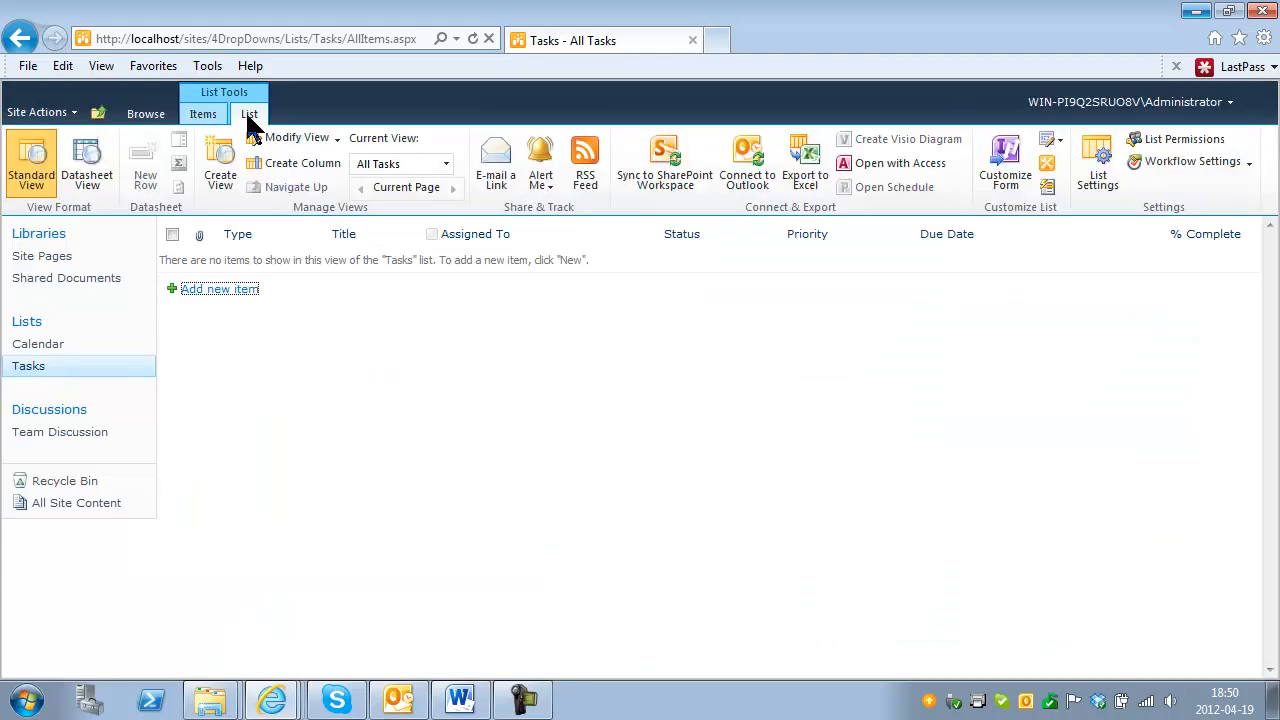
click(292, 175)
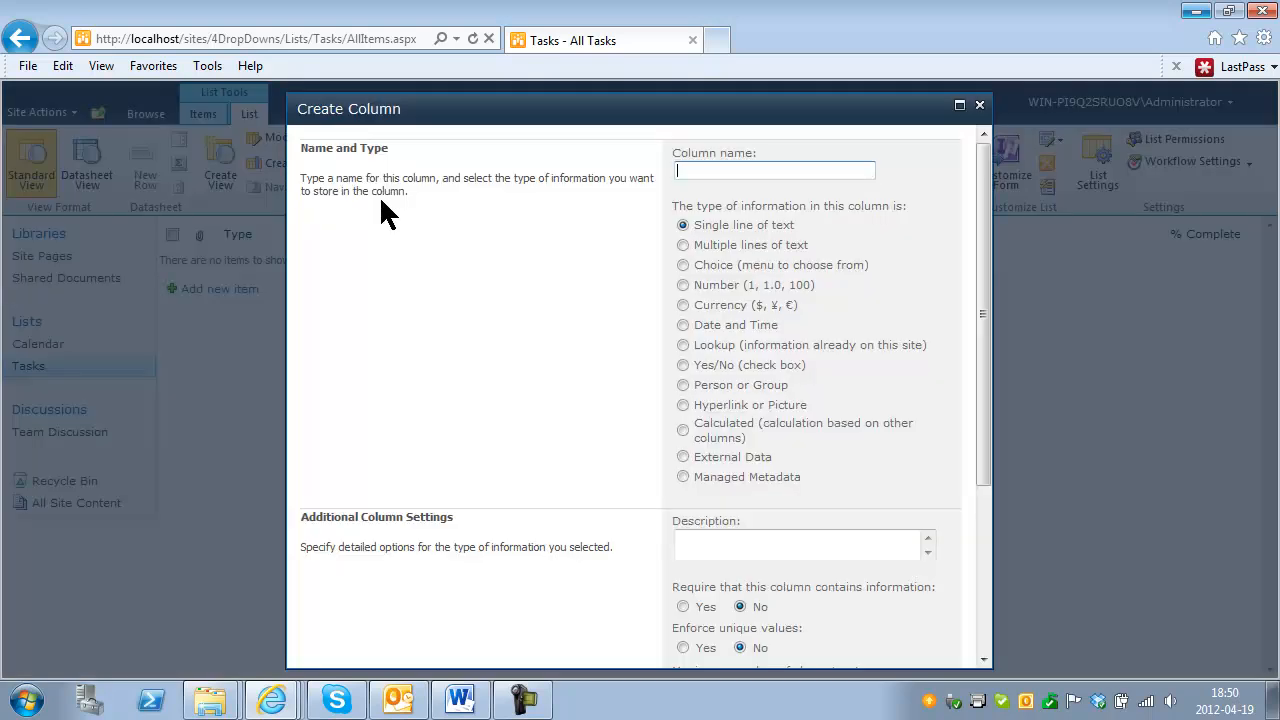
text(Task Category)
click(682, 265)
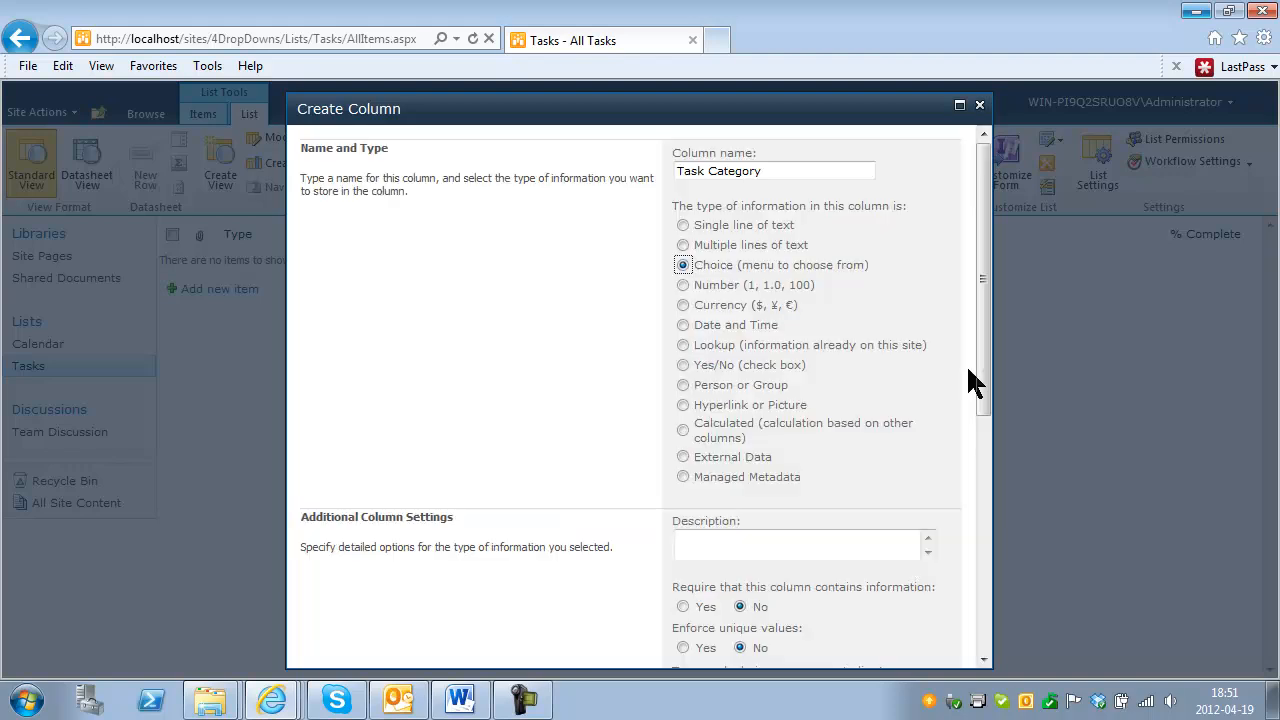
Replace the placeholder choices with Hardware, Software and Users, and create the Task Category column.
drag(975, 372, 994, 500)
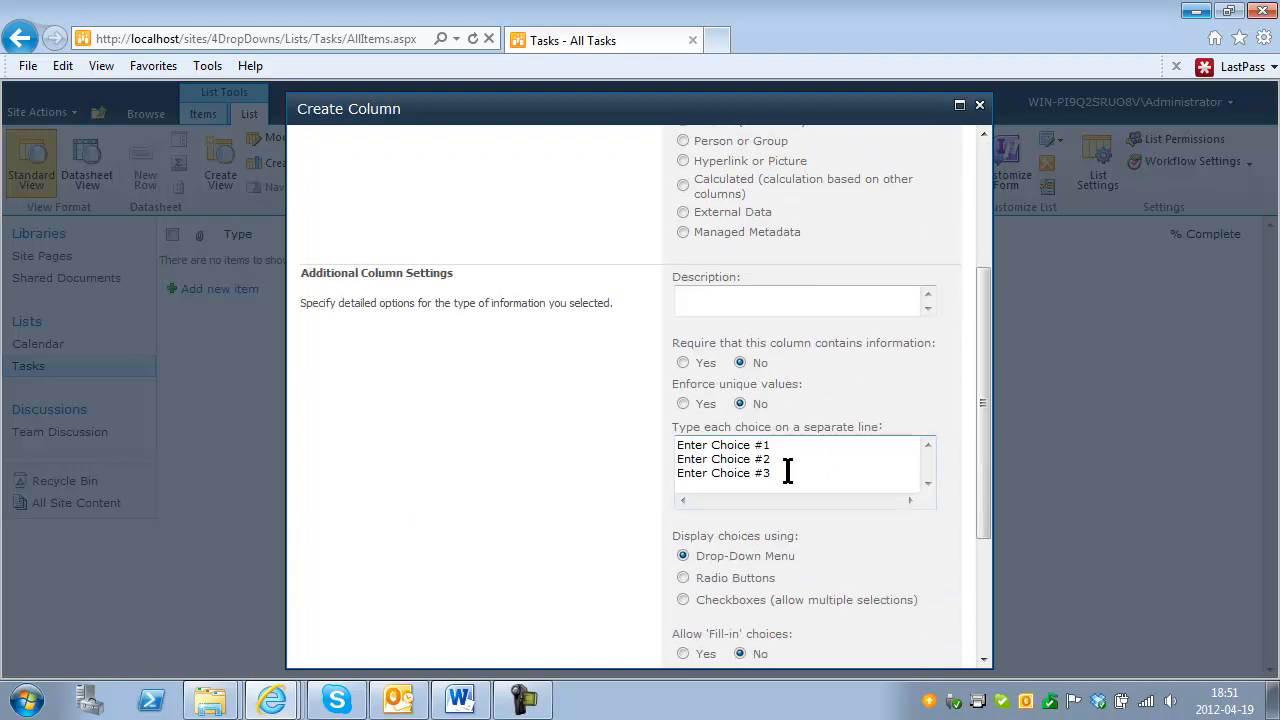
drag(787, 471, 540, 432)
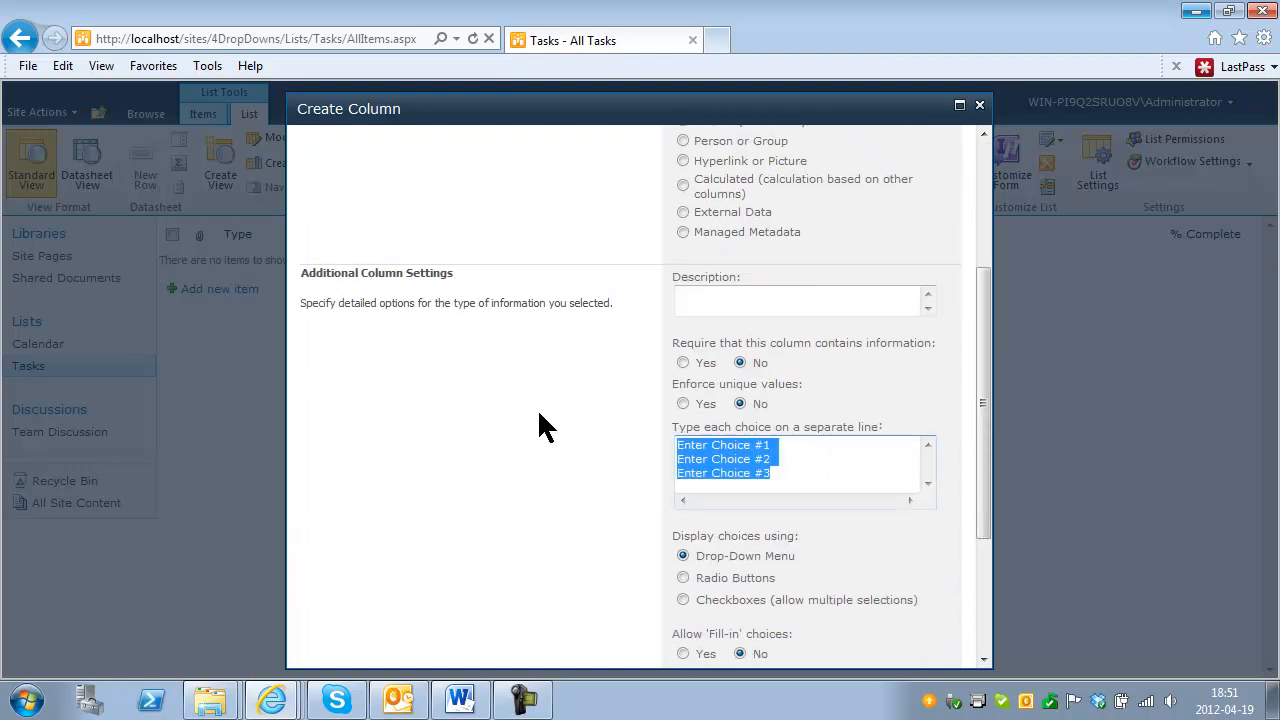
text(Hardware)
key(Return)
text(Software)
key(Return)
text(Users)
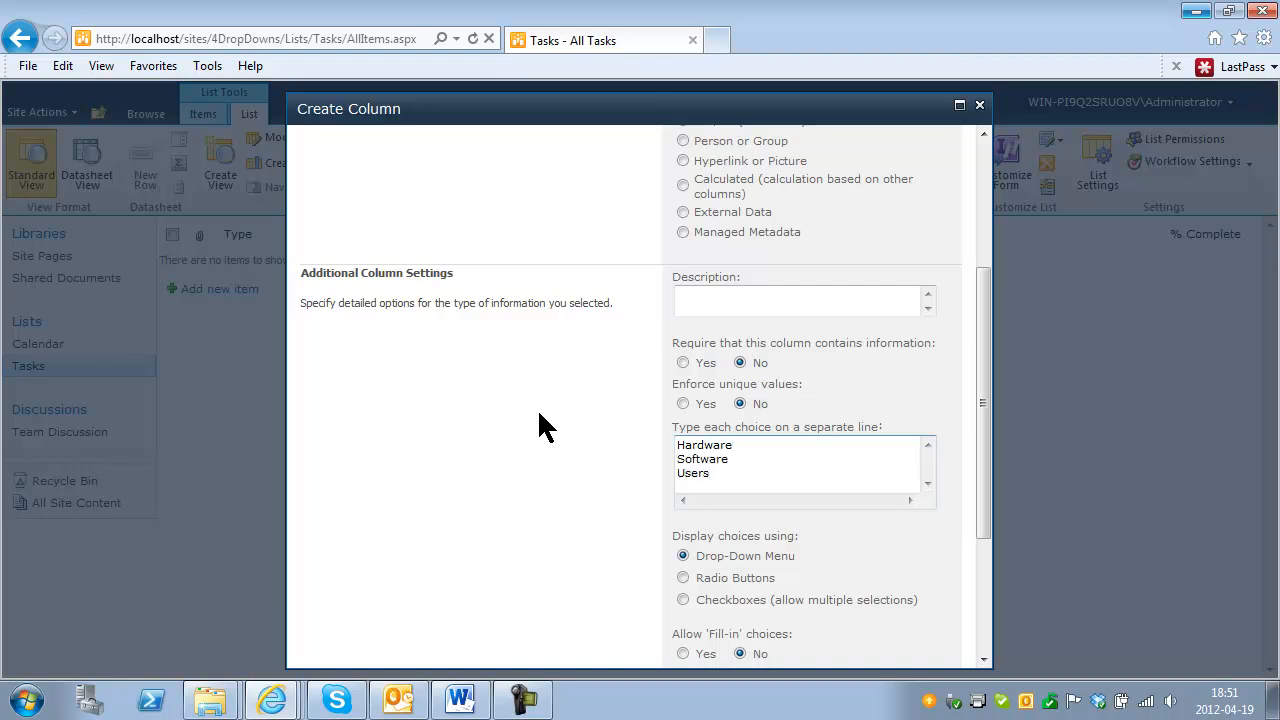
drag(991, 514, 985, 590)
click(728, 663)
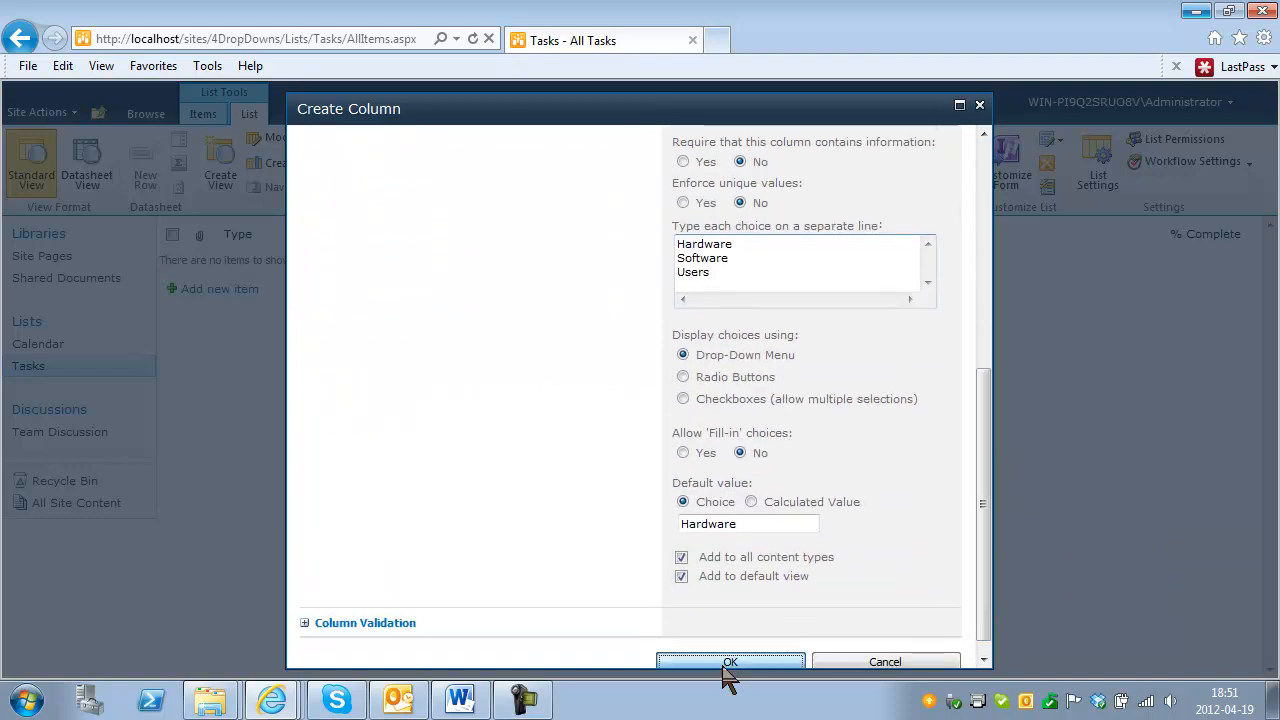
Try the Task Category options Software and Hardware in a new task form, then cancel the form.
click(207, 291)
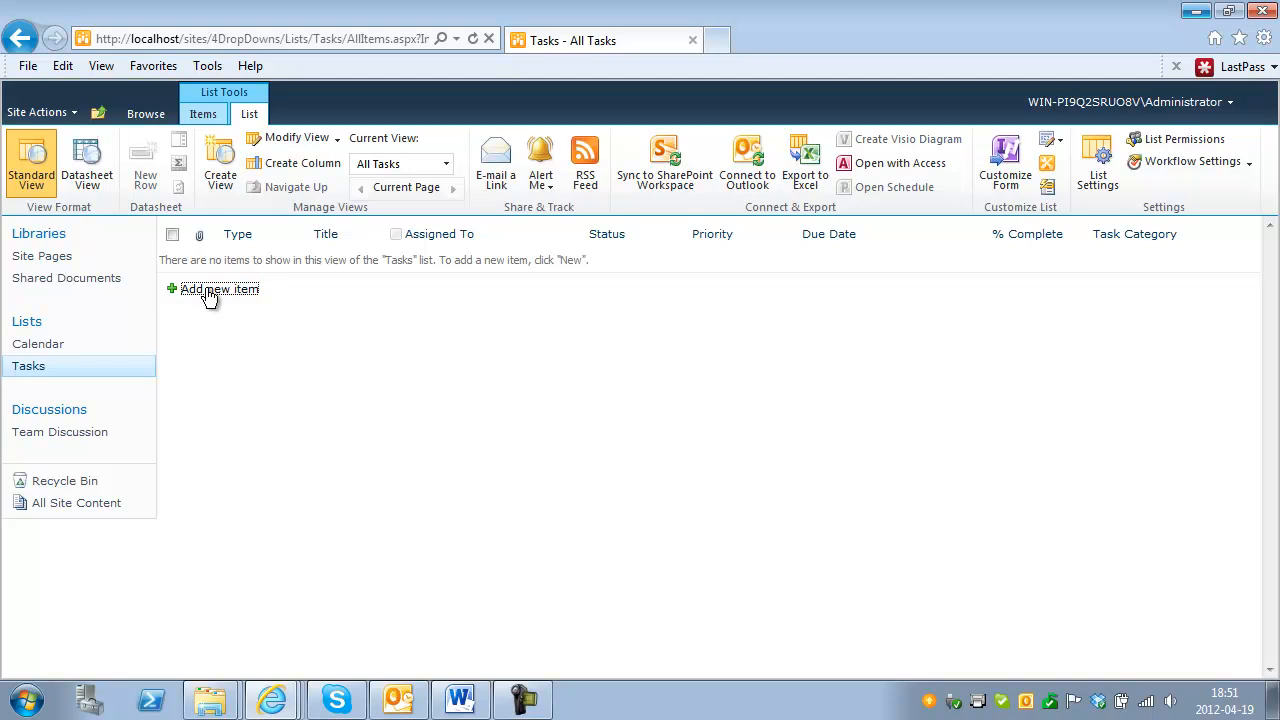
click(605, 611)
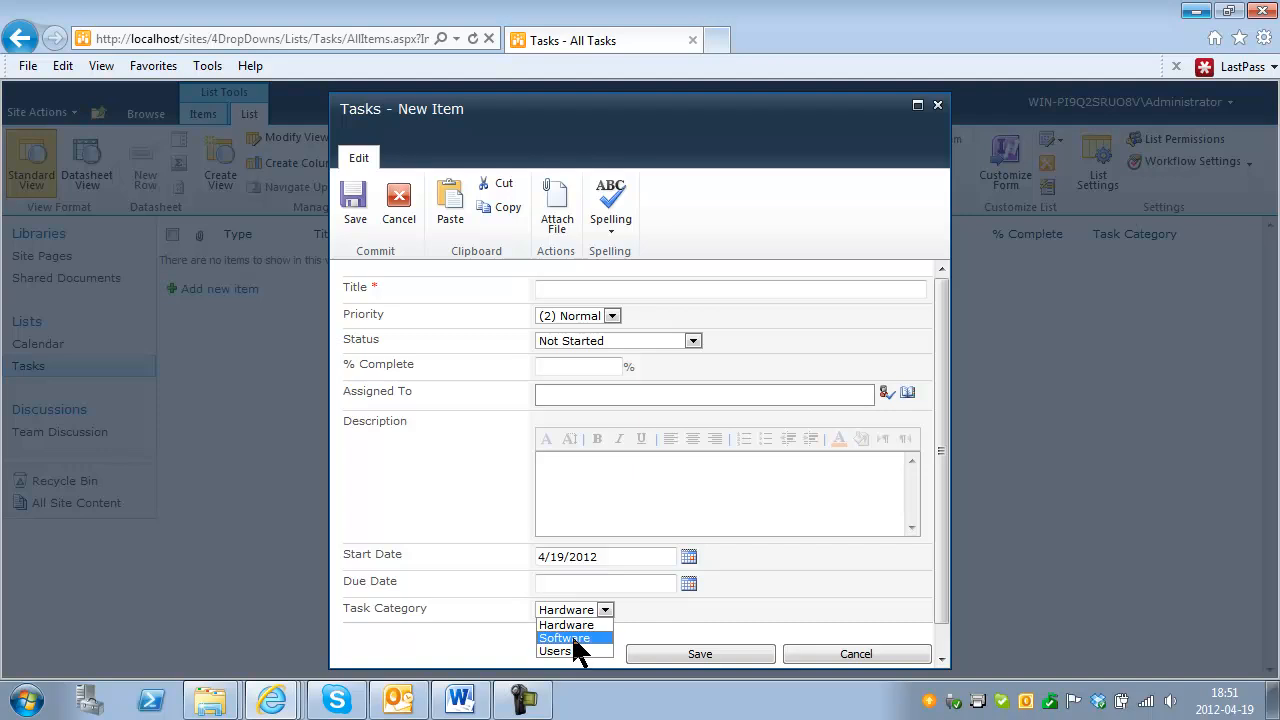
click(591, 611)
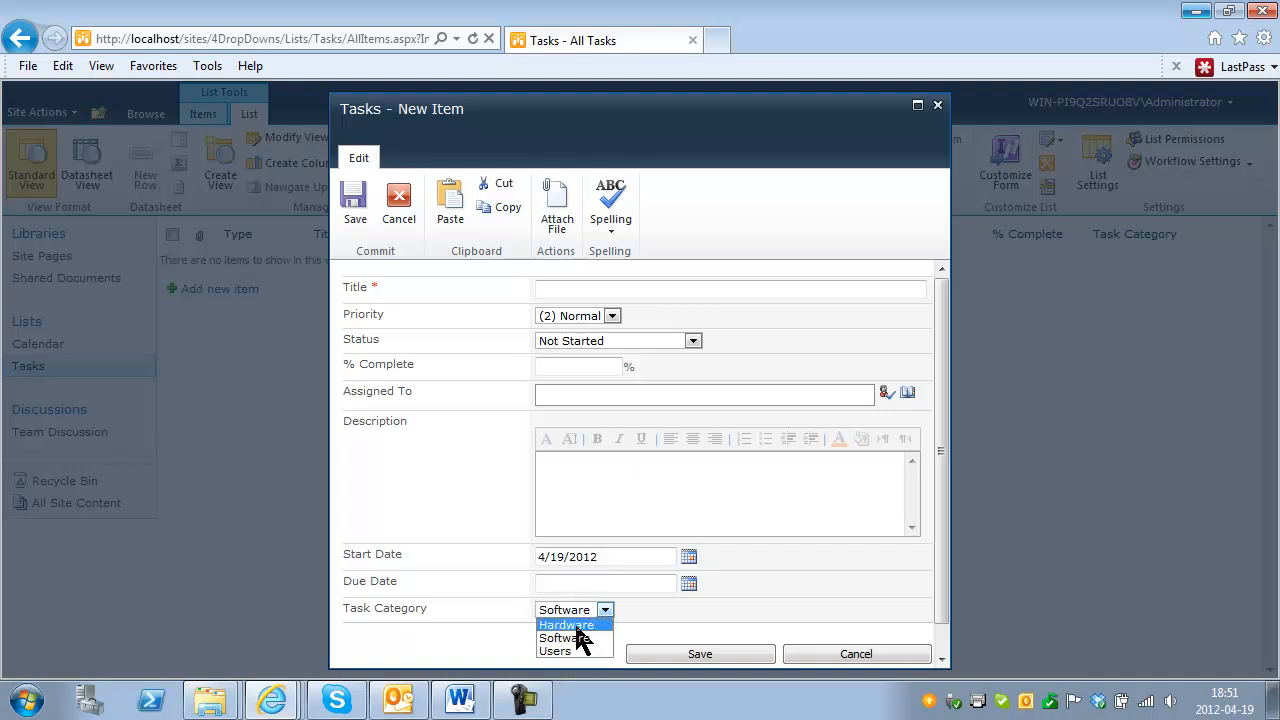
click(845, 656)
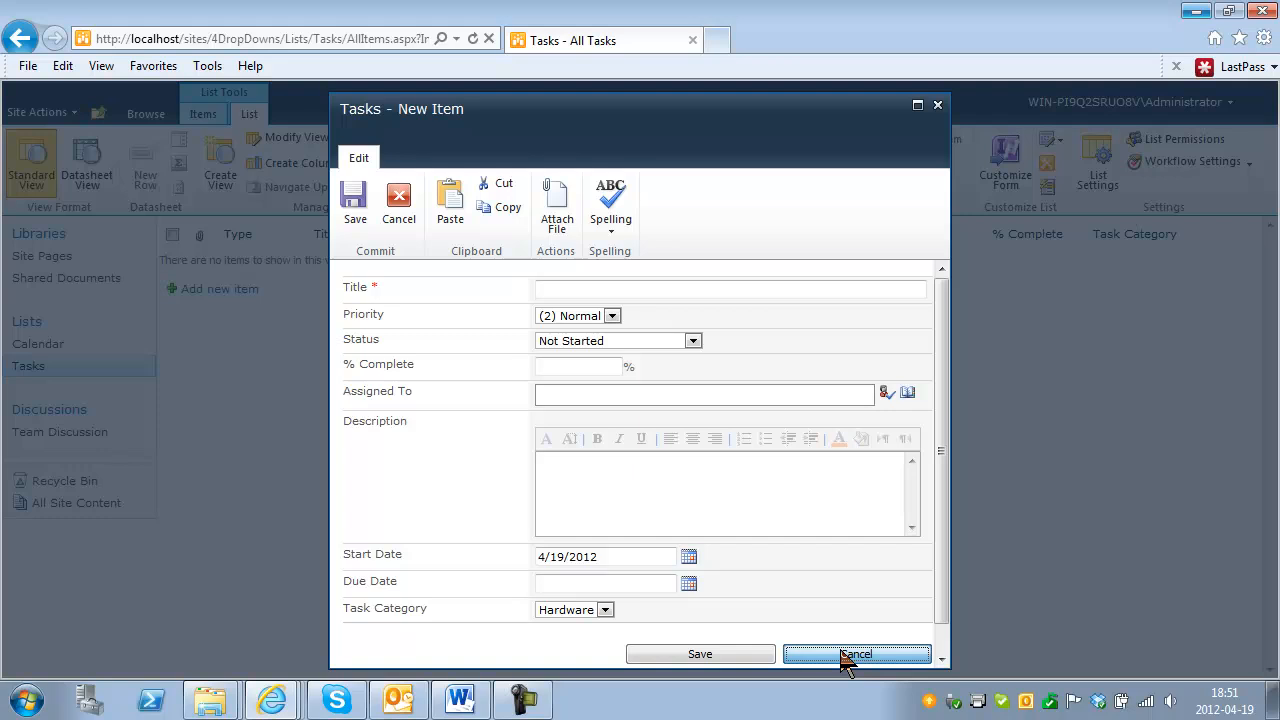
click(845, 655)
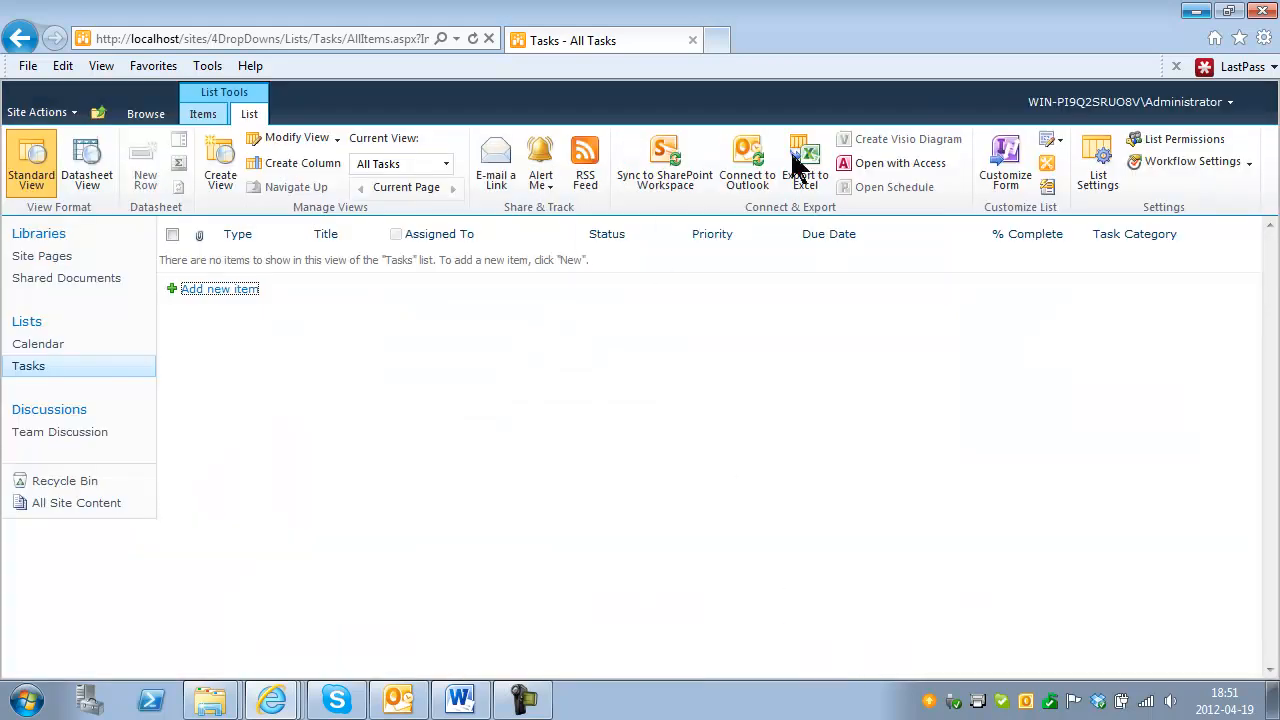
Open the Task Category column's settings from the Tasks list settings and review its choice entries.
click(1100, 168)
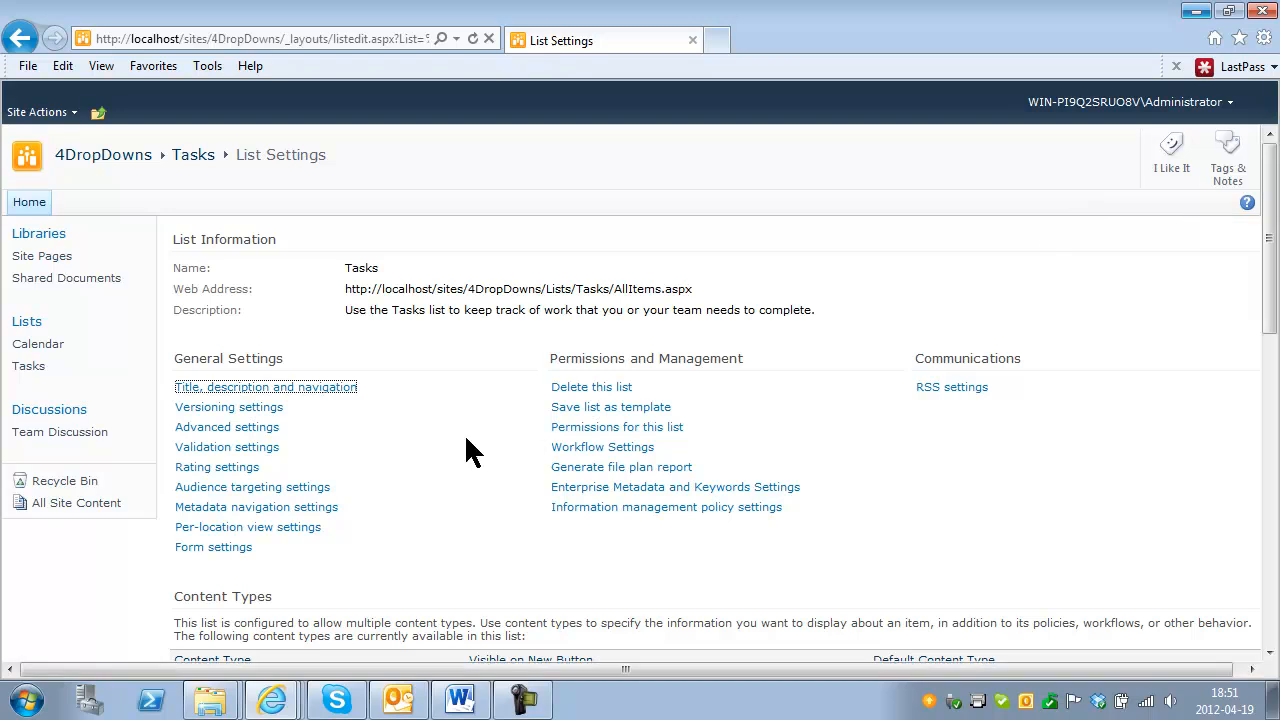
scroll(290, 530, down, 3)
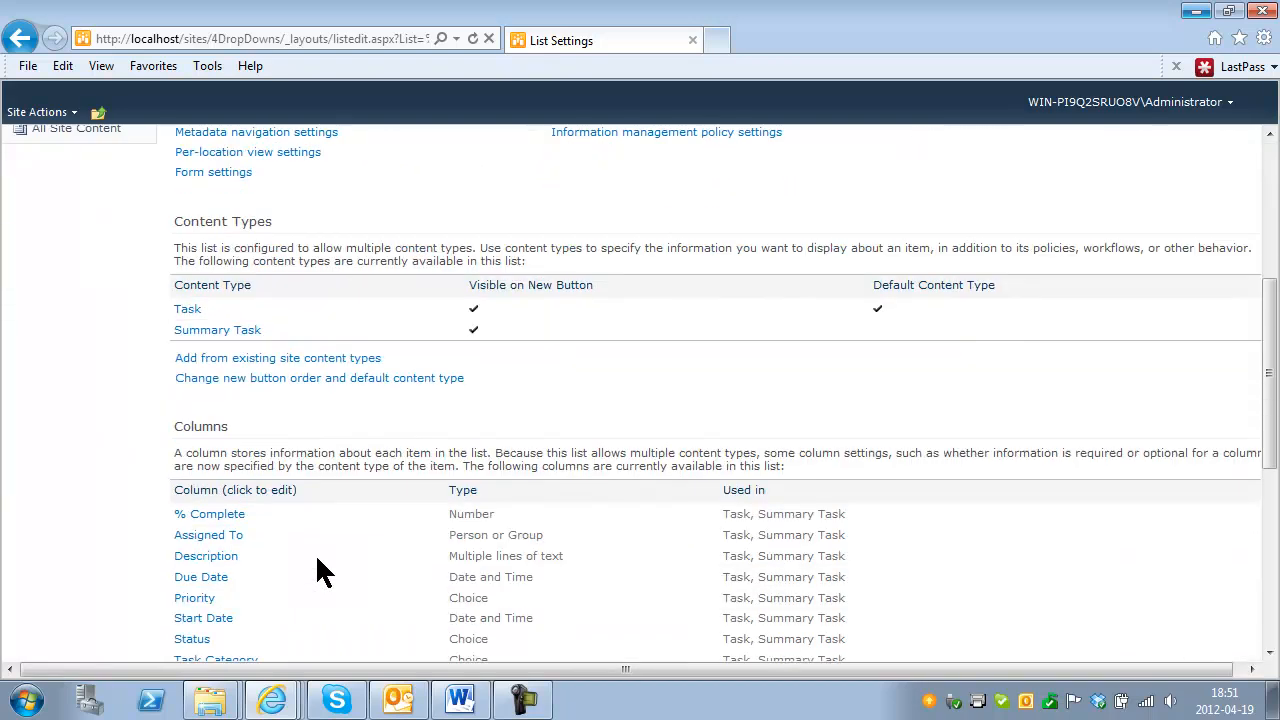
scroll(256, 548, down, 1)
click(229, 512)
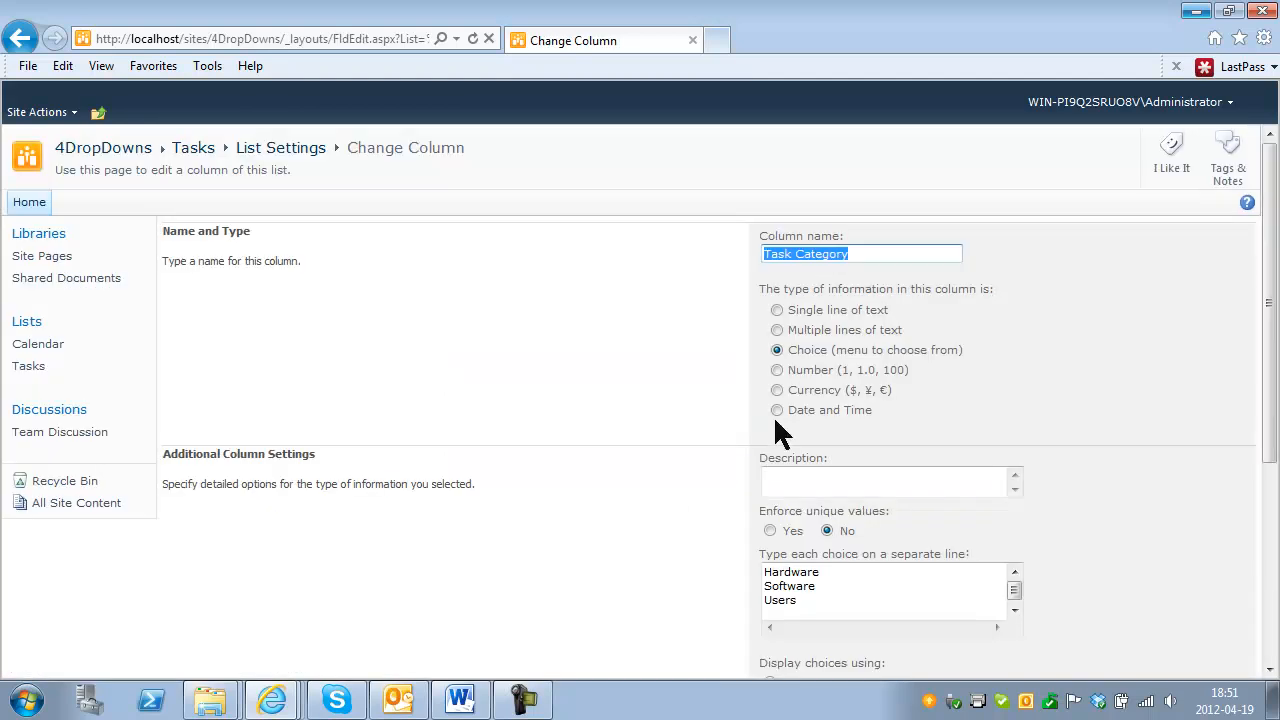
scroll(790, 400, down, 1)
click(840, 345)
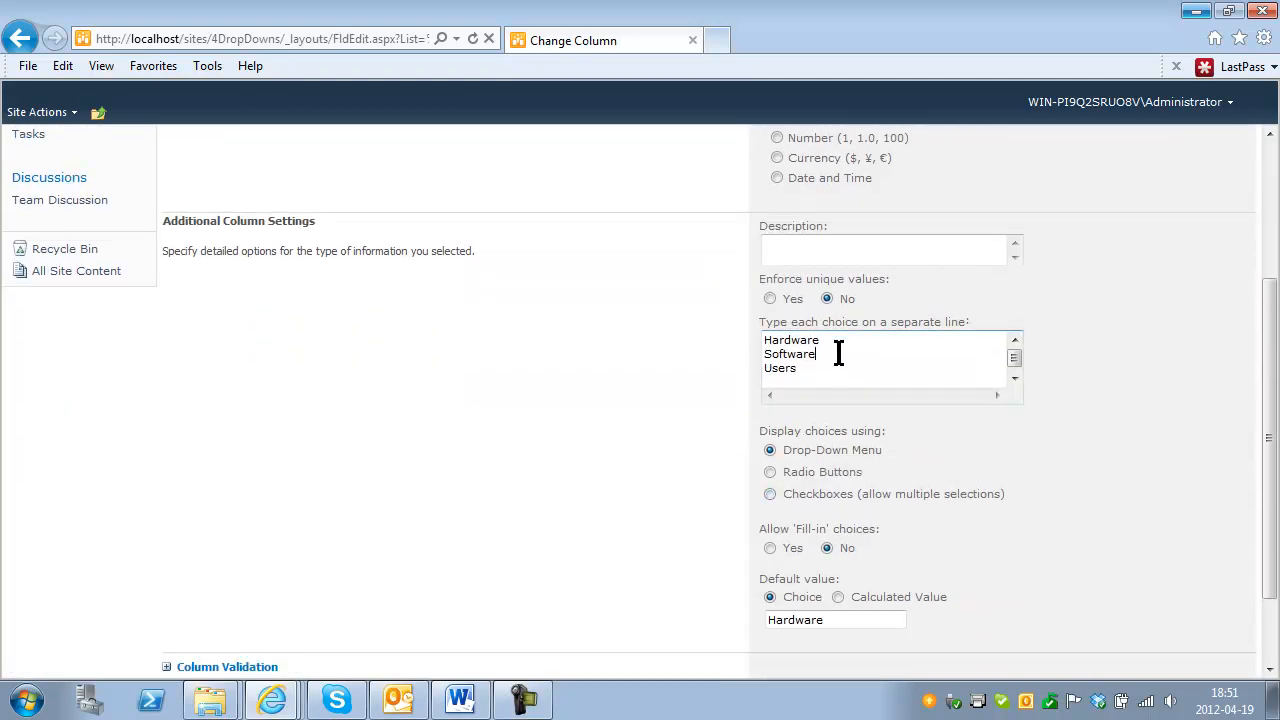
click(817, 375)
click(830, 351)
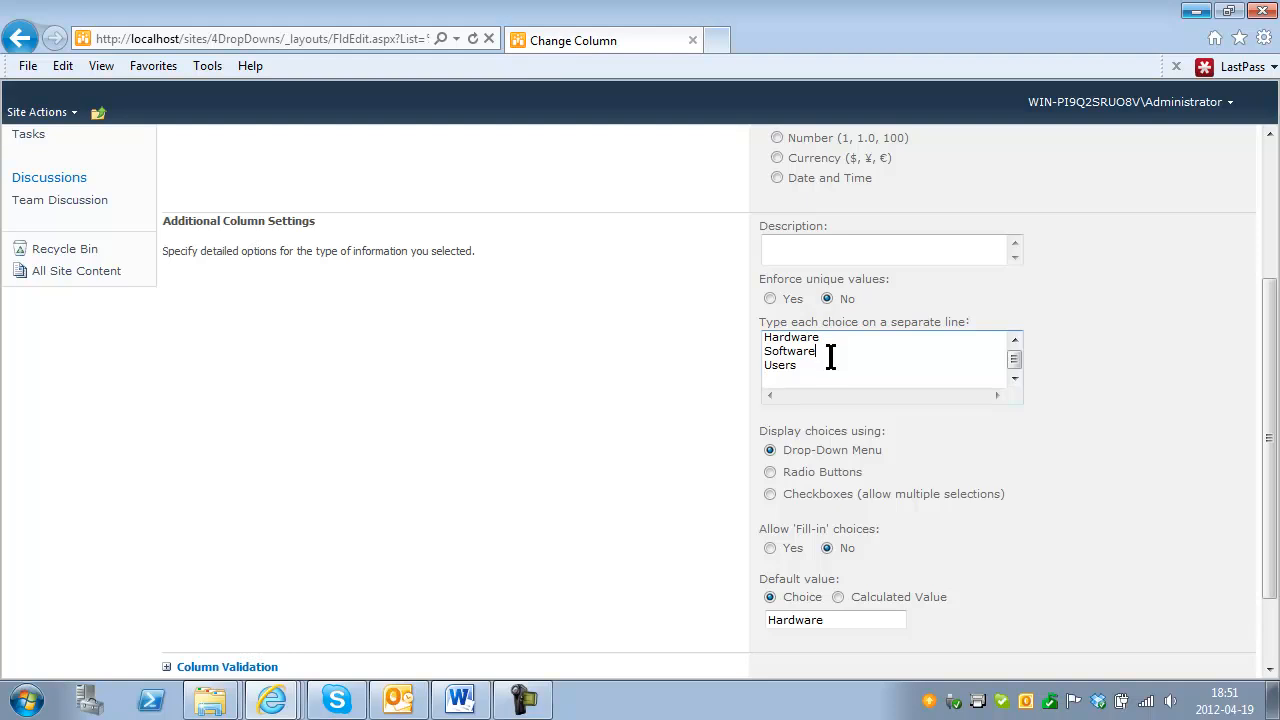
click(766, 341)
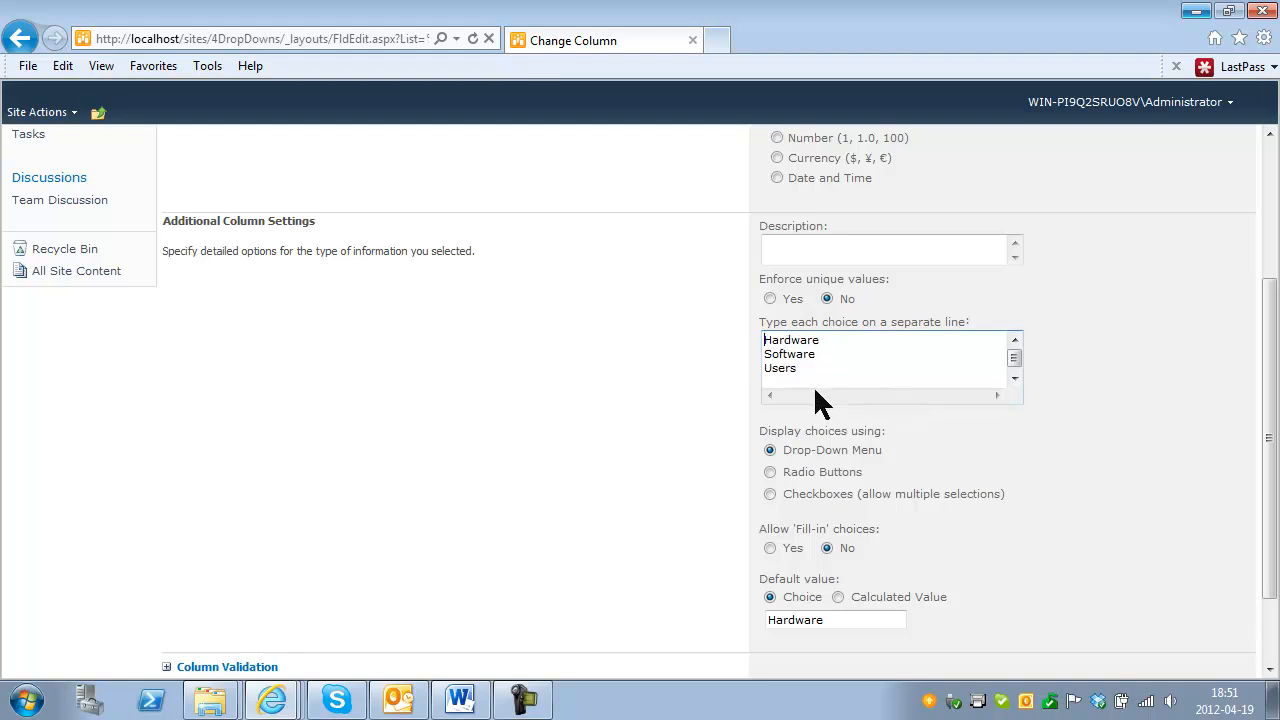
Delete the Task Category column from the Tasks list.
scroll(765, 605, down, 2)
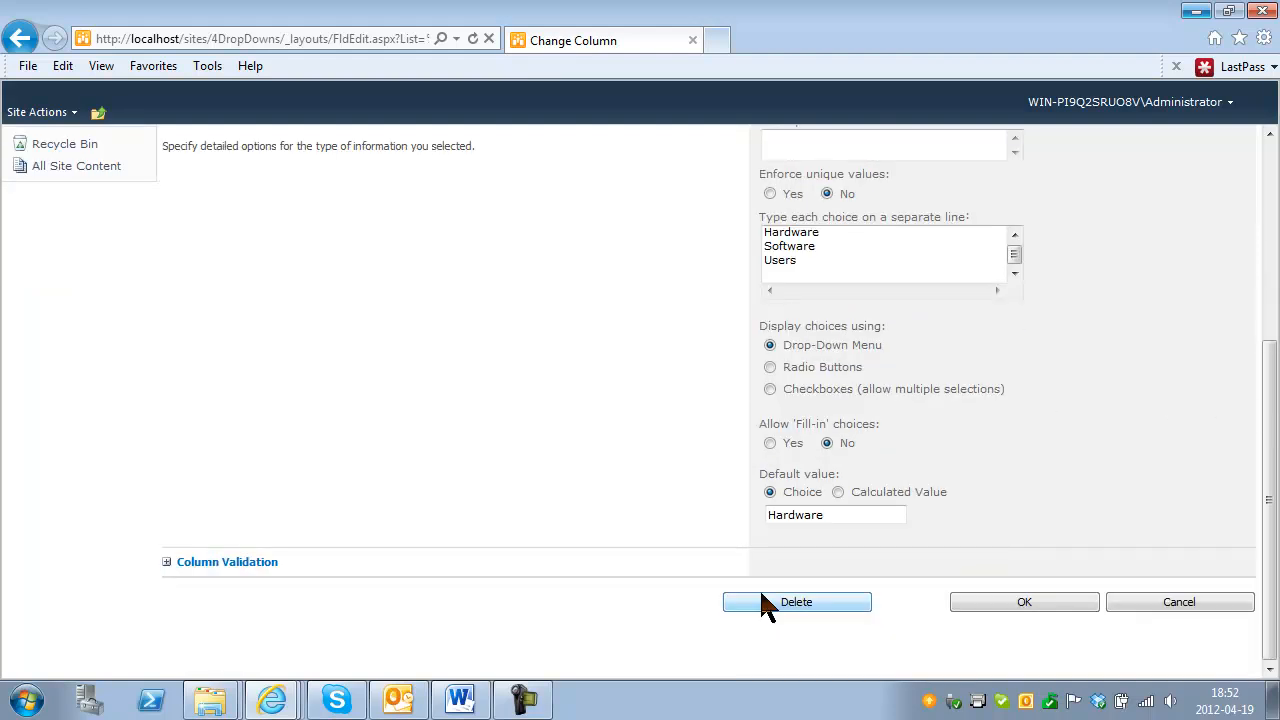
click(812, 602)
click(745, 440)
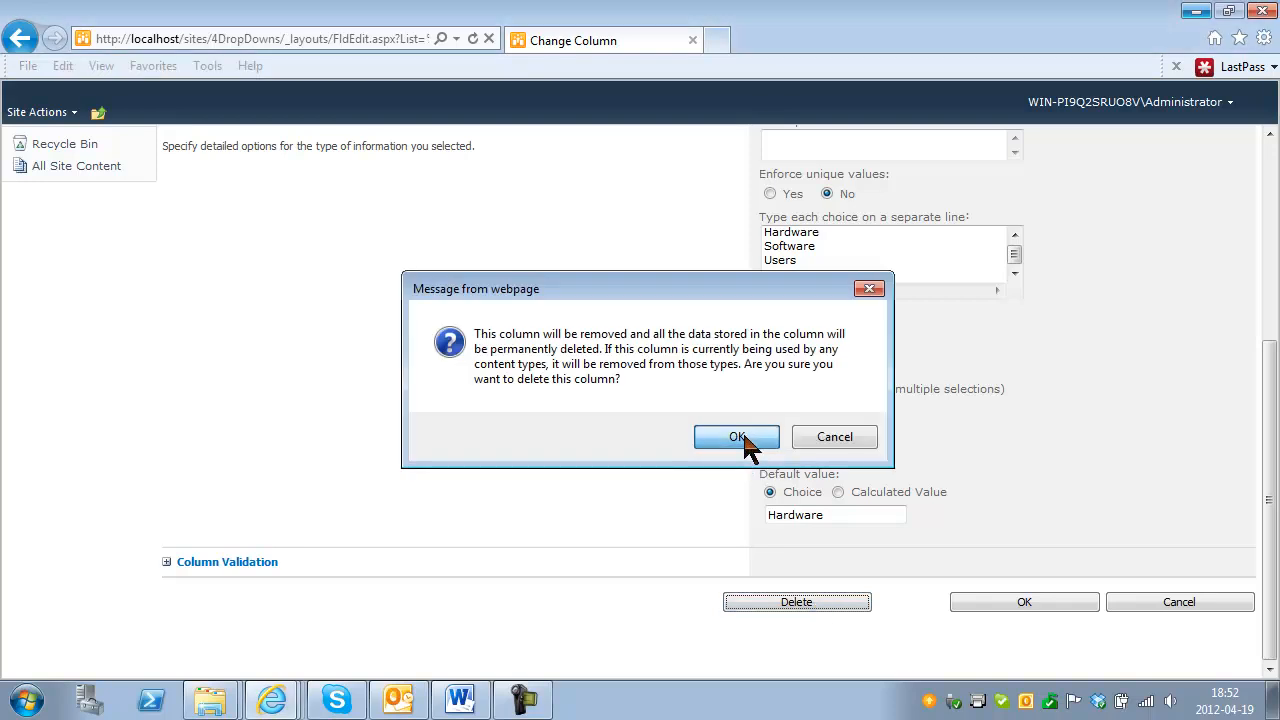
Start a new column in the Tasks list settings with the Lookup information type.
scroll(863, 451, down, 10)
click(205, 451)
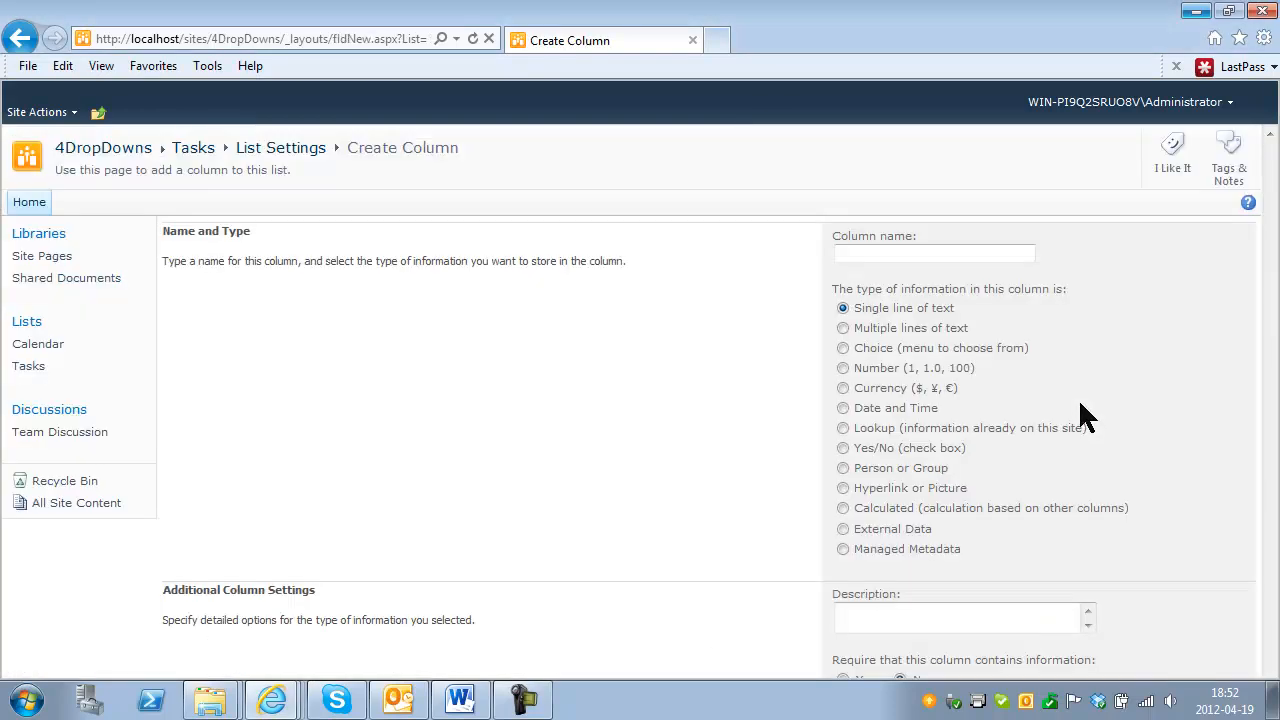
click(844, 428)
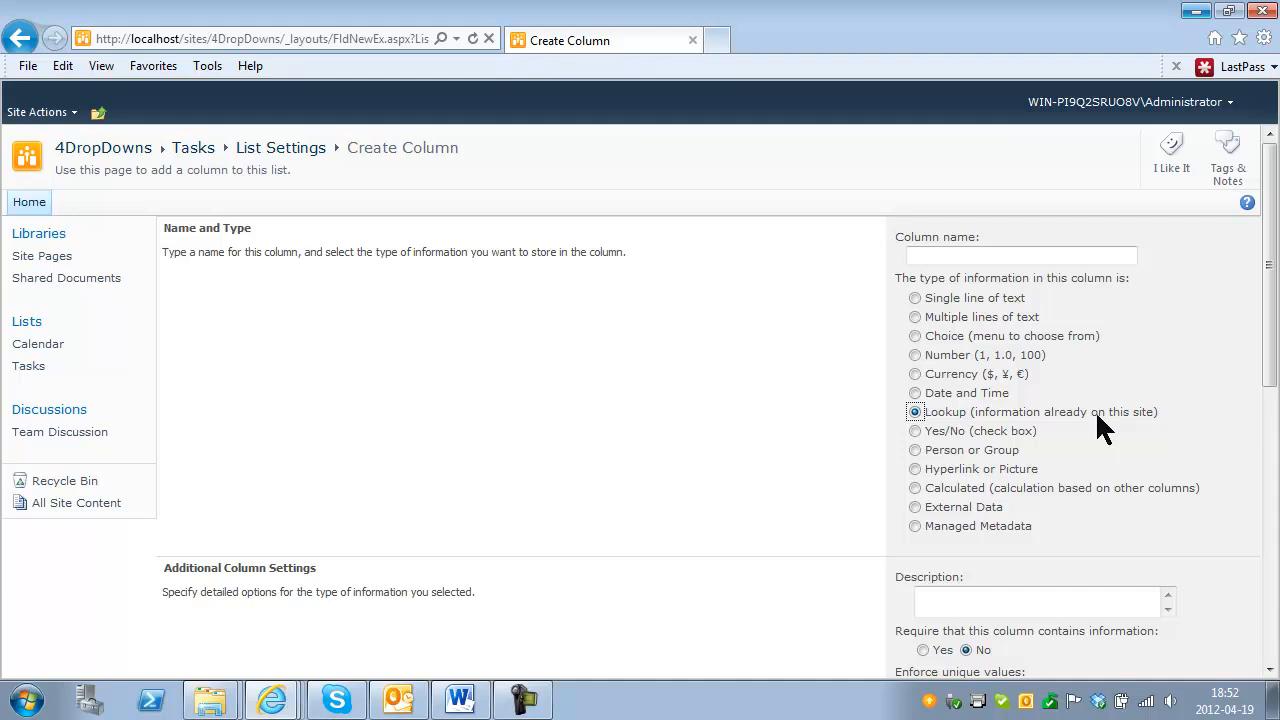
Create a custom list named Task Categories on the site.
click(40, 112)
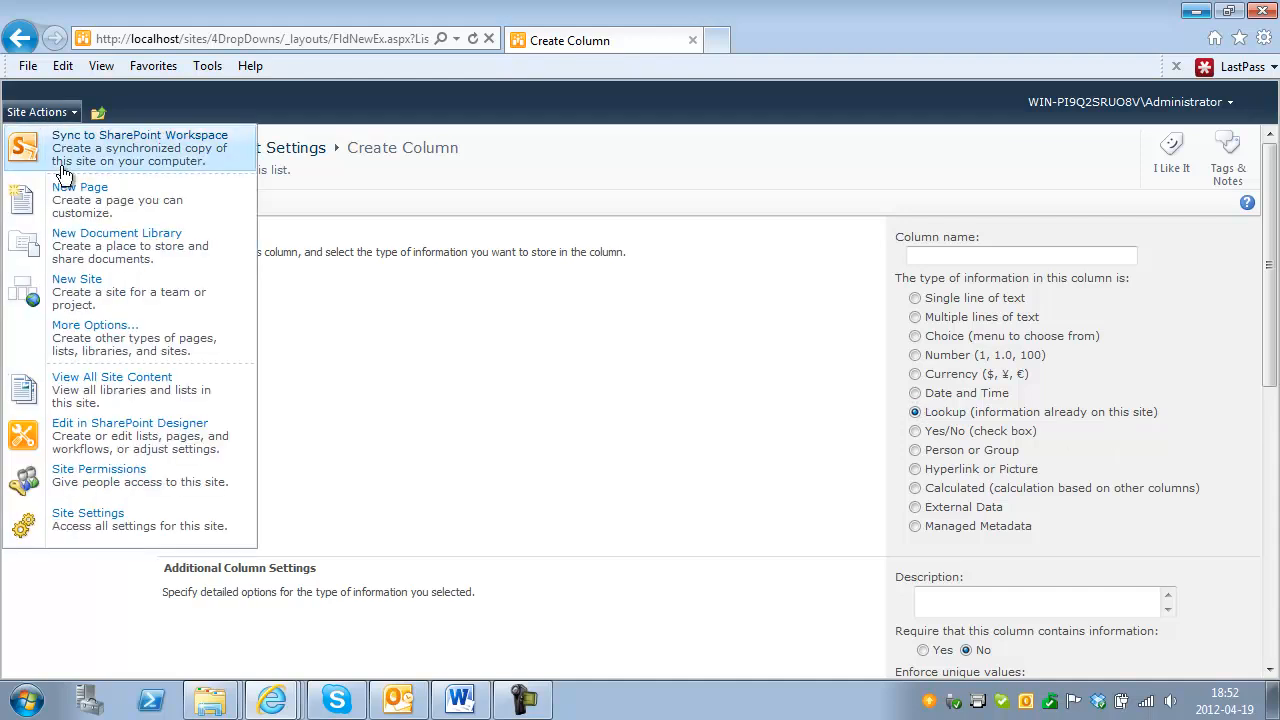
click(73, 340)
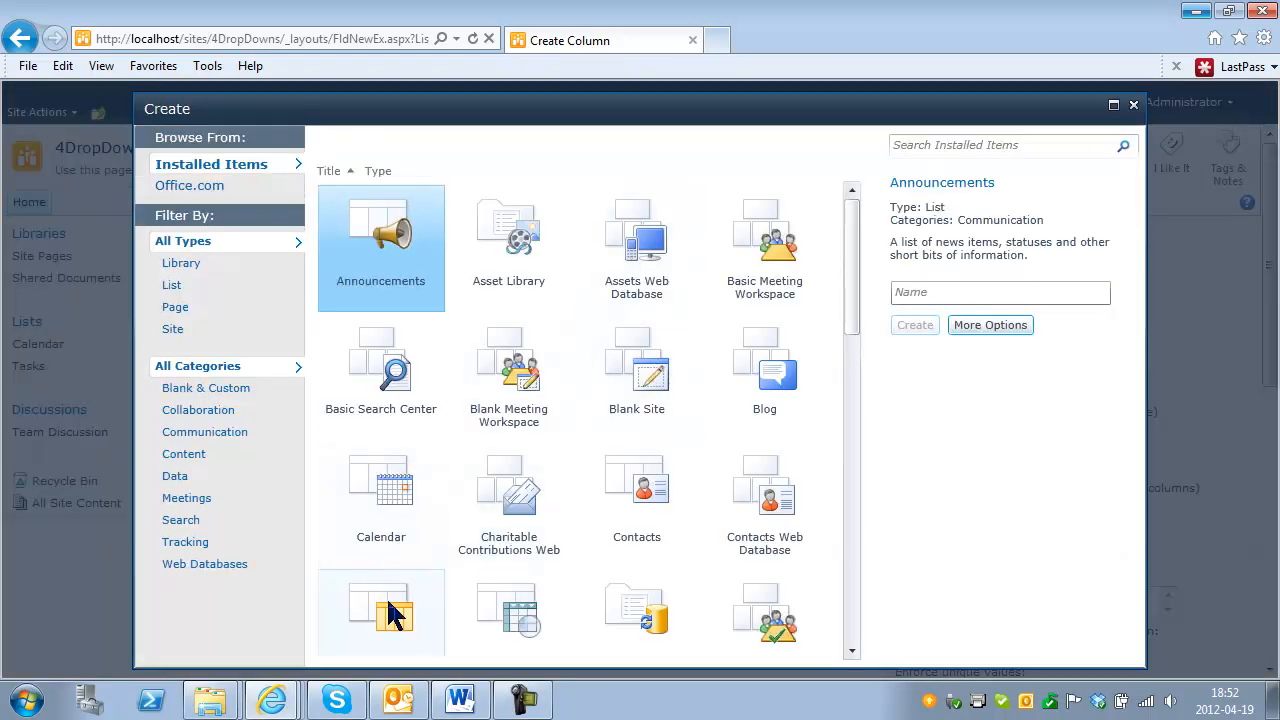
click(398, 605)
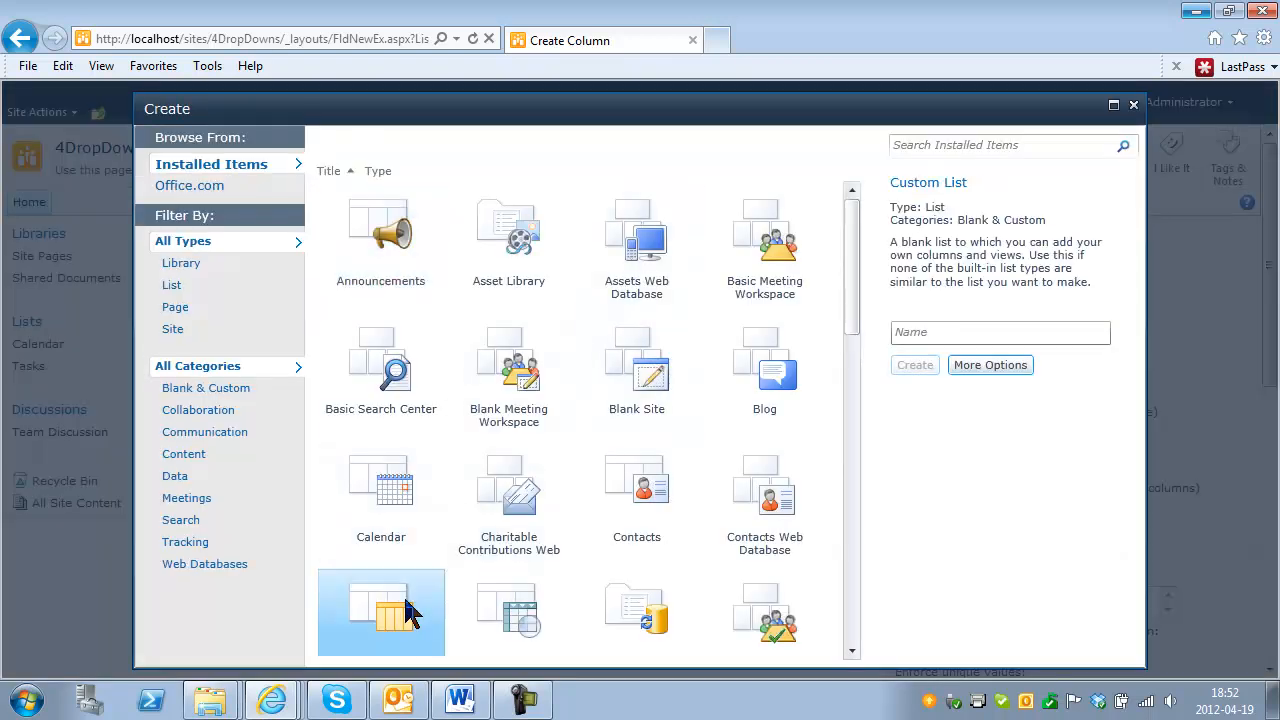
click(902, 332)
text(Task)
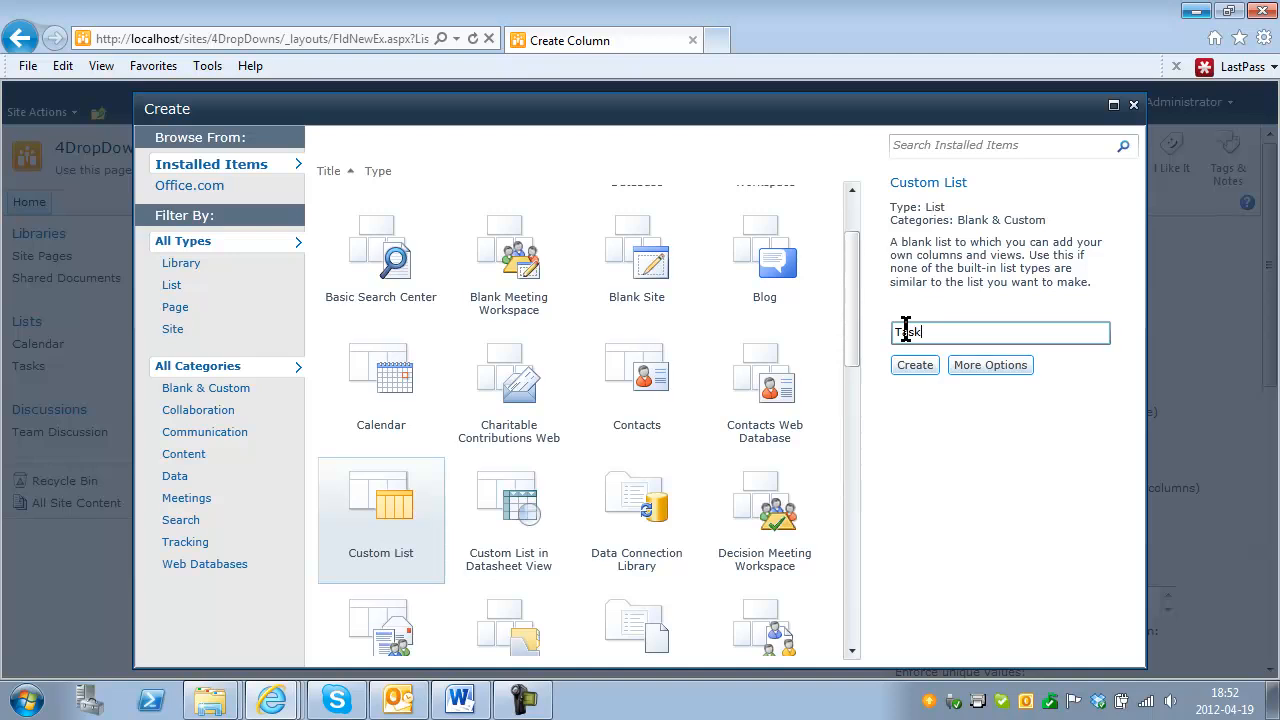
text( Categories)
click(930, 367)
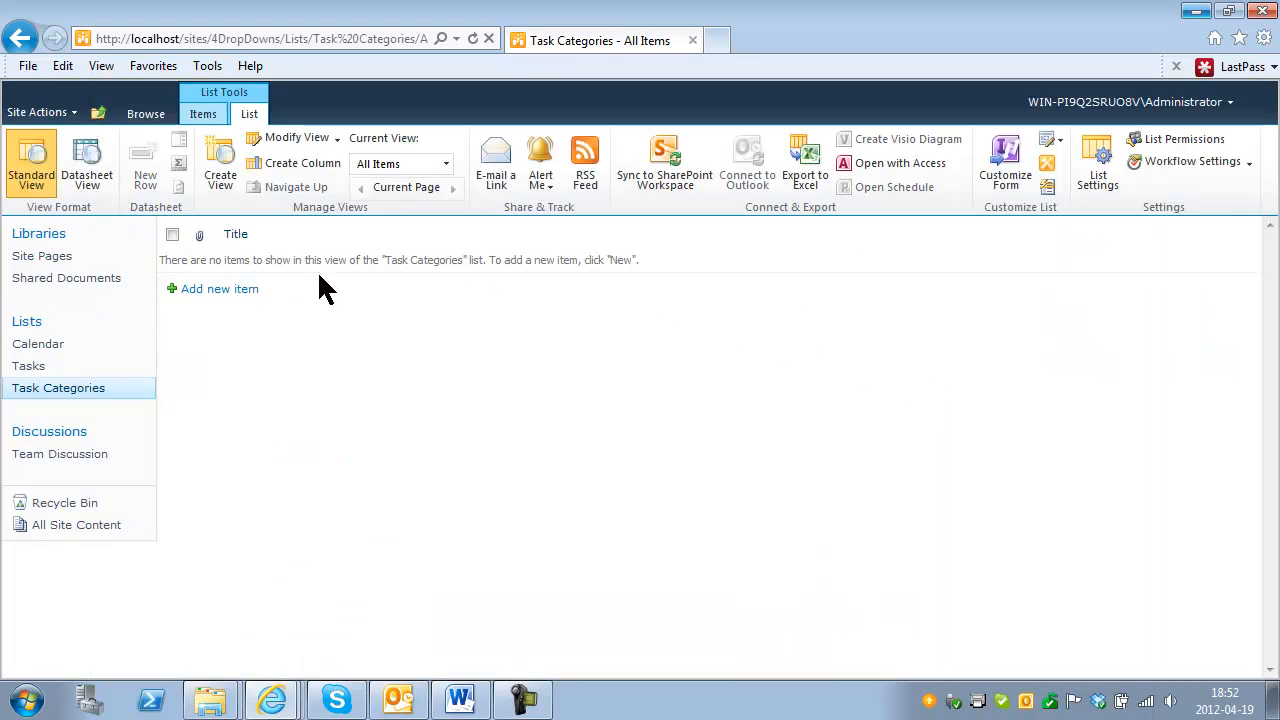
Add two items titled Hardware and Software to the Task Categories list.
click(217, 289)
text(Hardware)
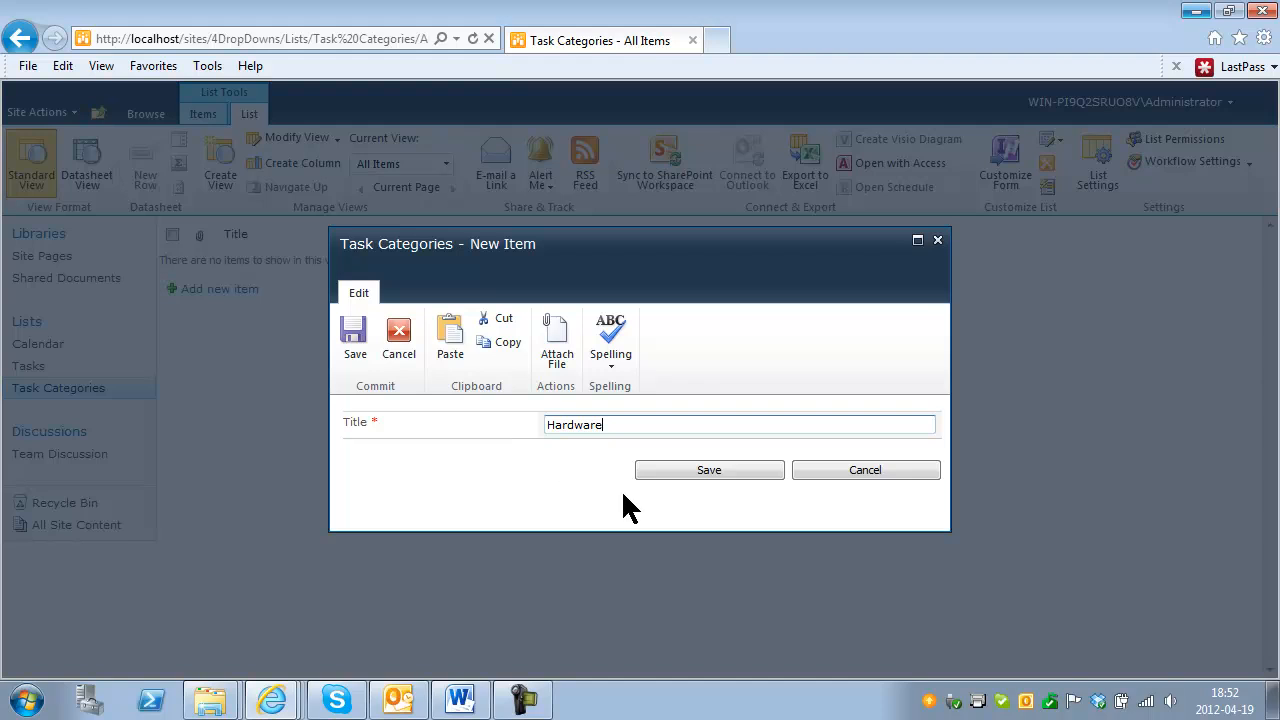
click(714, 473)
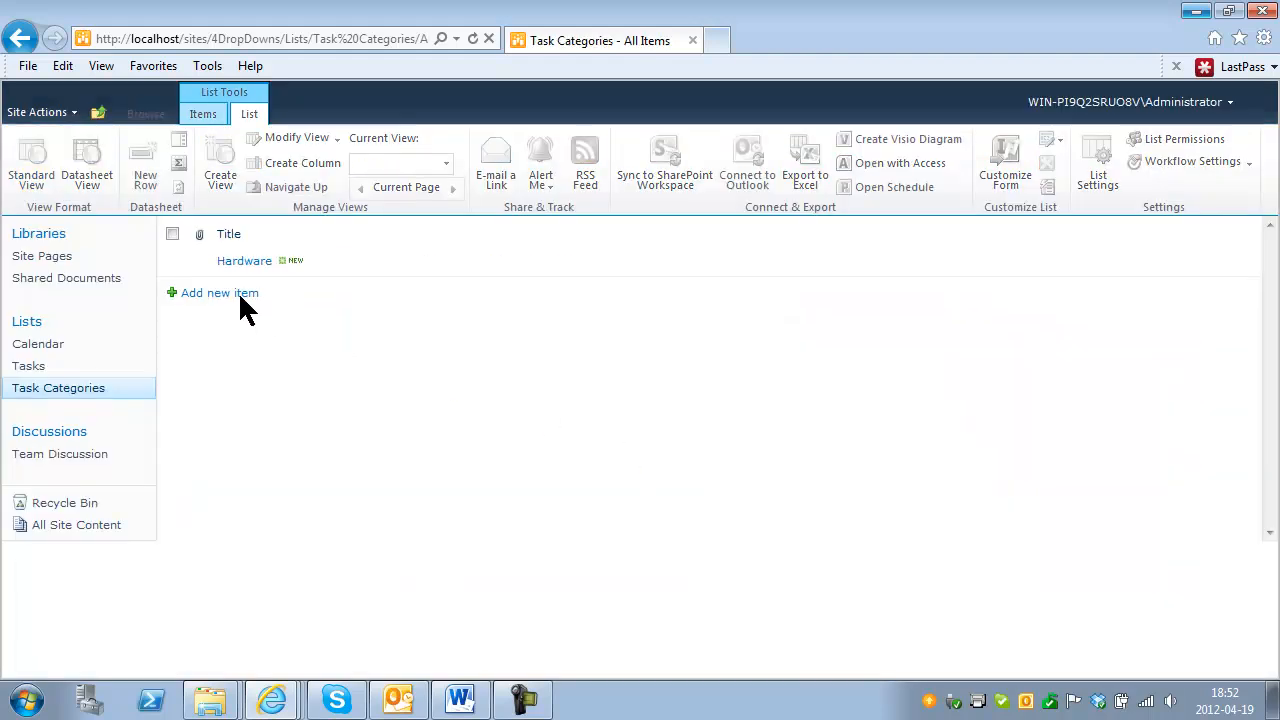
click(241, 299)
text(S)
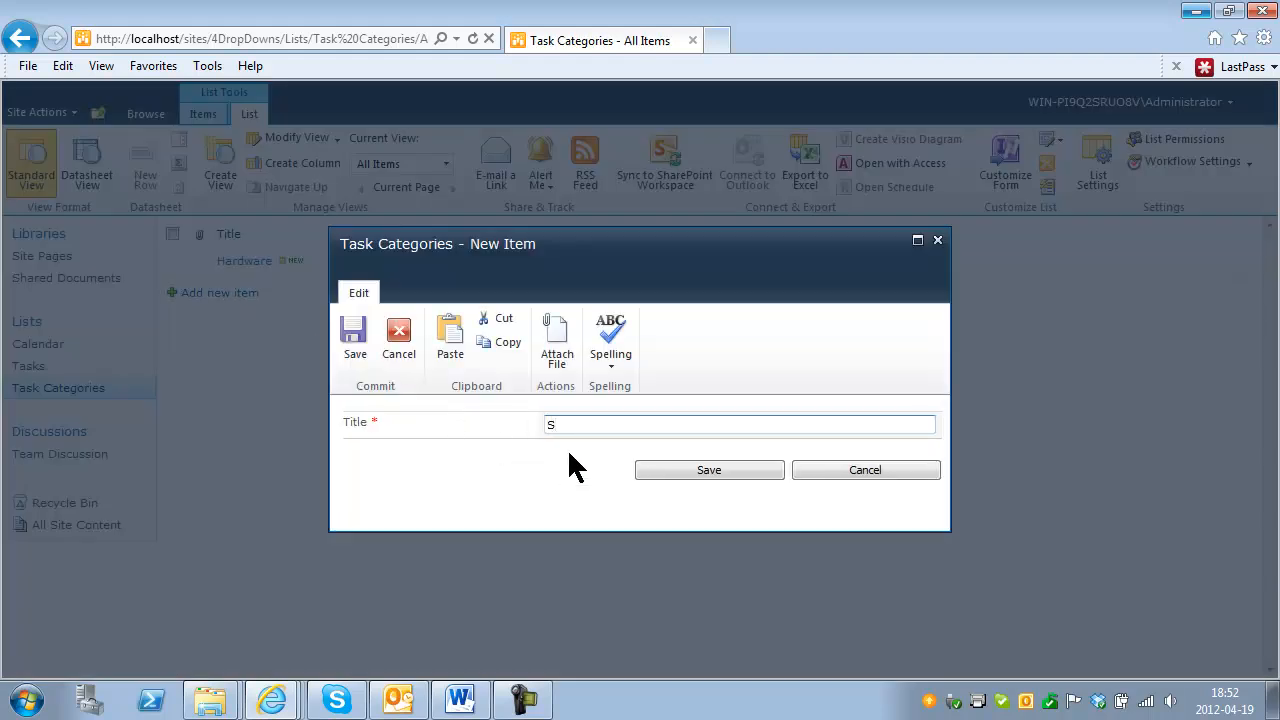
text(oftware)
click(703, 478)
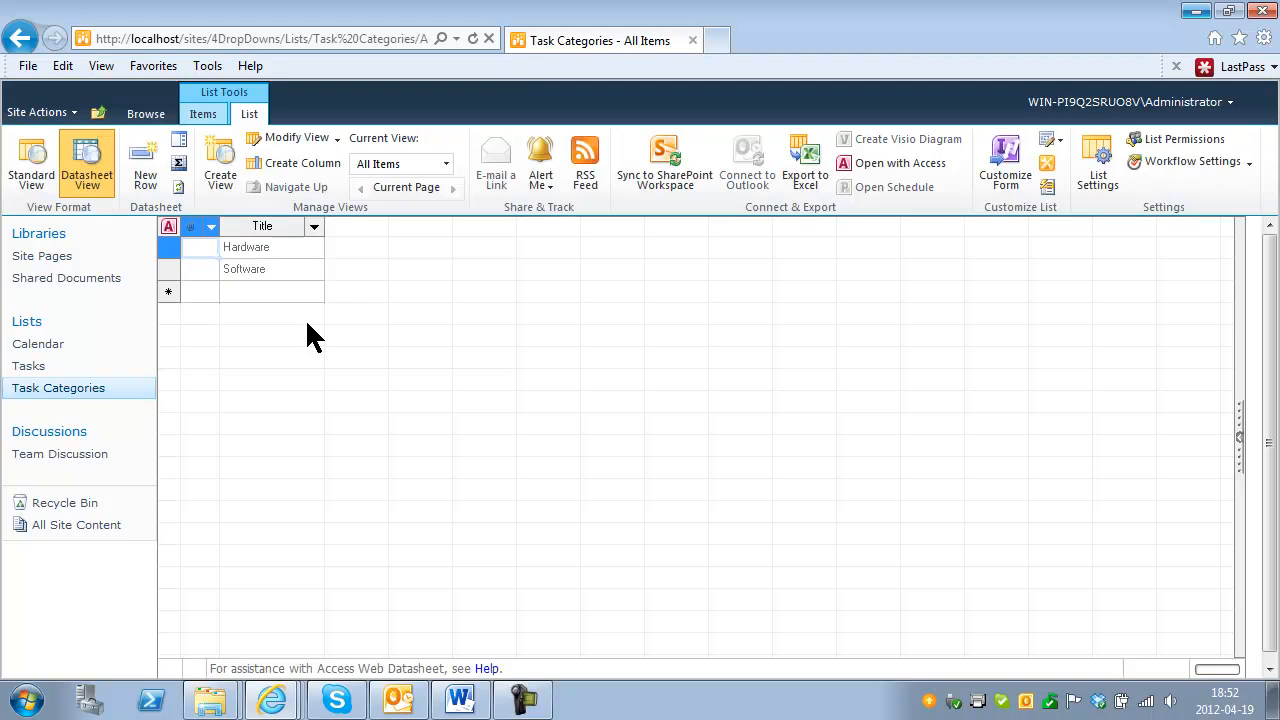
Add a third item titled Users to the Task Categories list in datasheet view.
click(263, 291)
text(User)
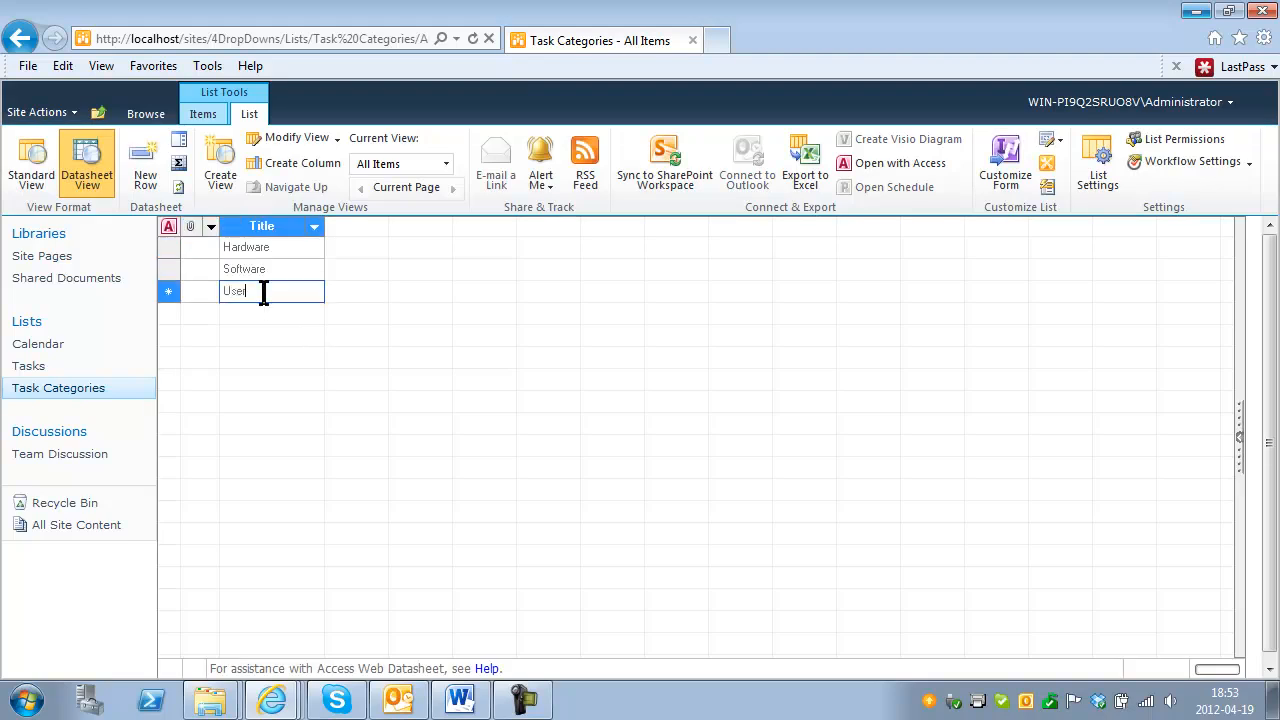
text(s)
key(Return)
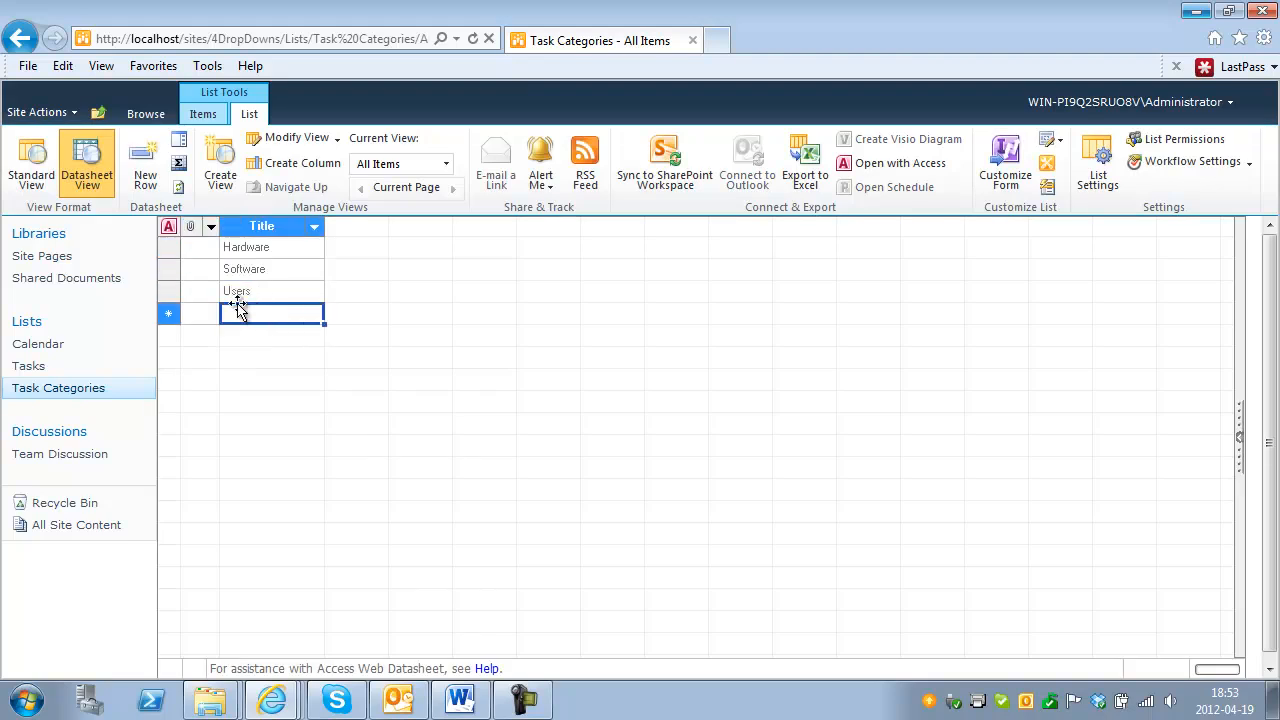
Start a new column named Task Category in the Tasks list with the Lookup information type.
click(42, 369)
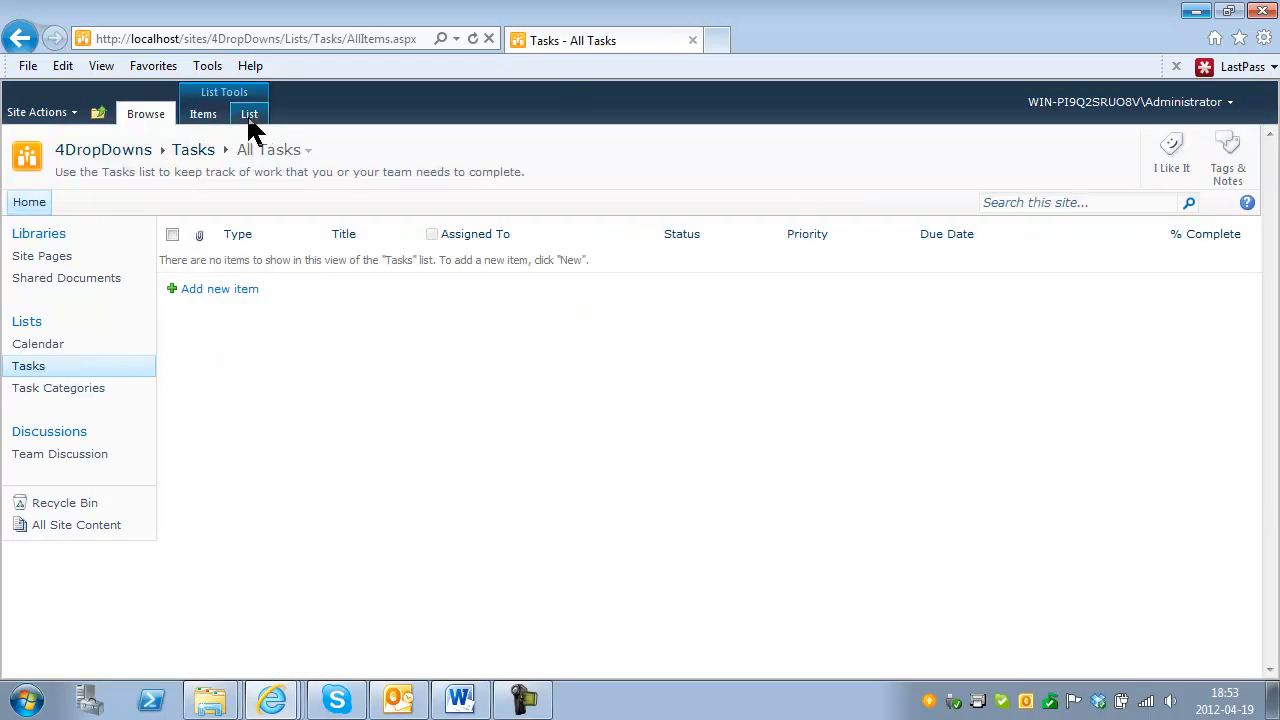
click(250, 116)
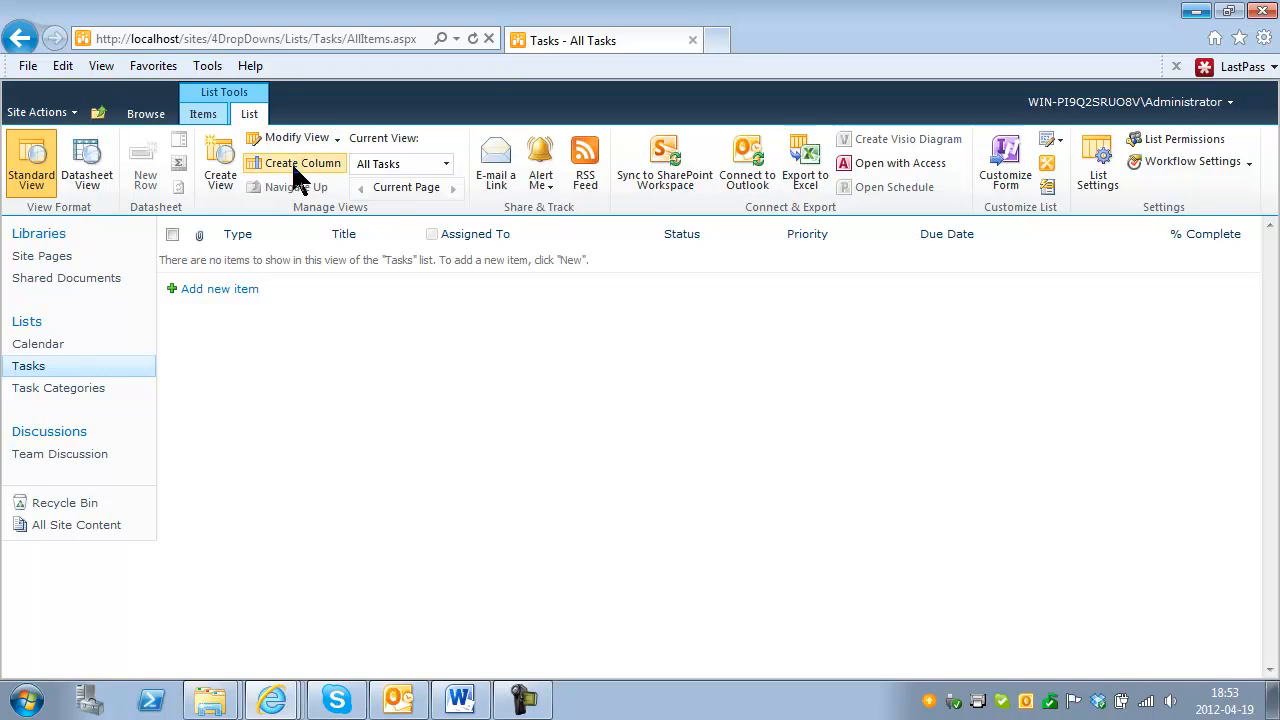
click(294, 164)
text(Tas)
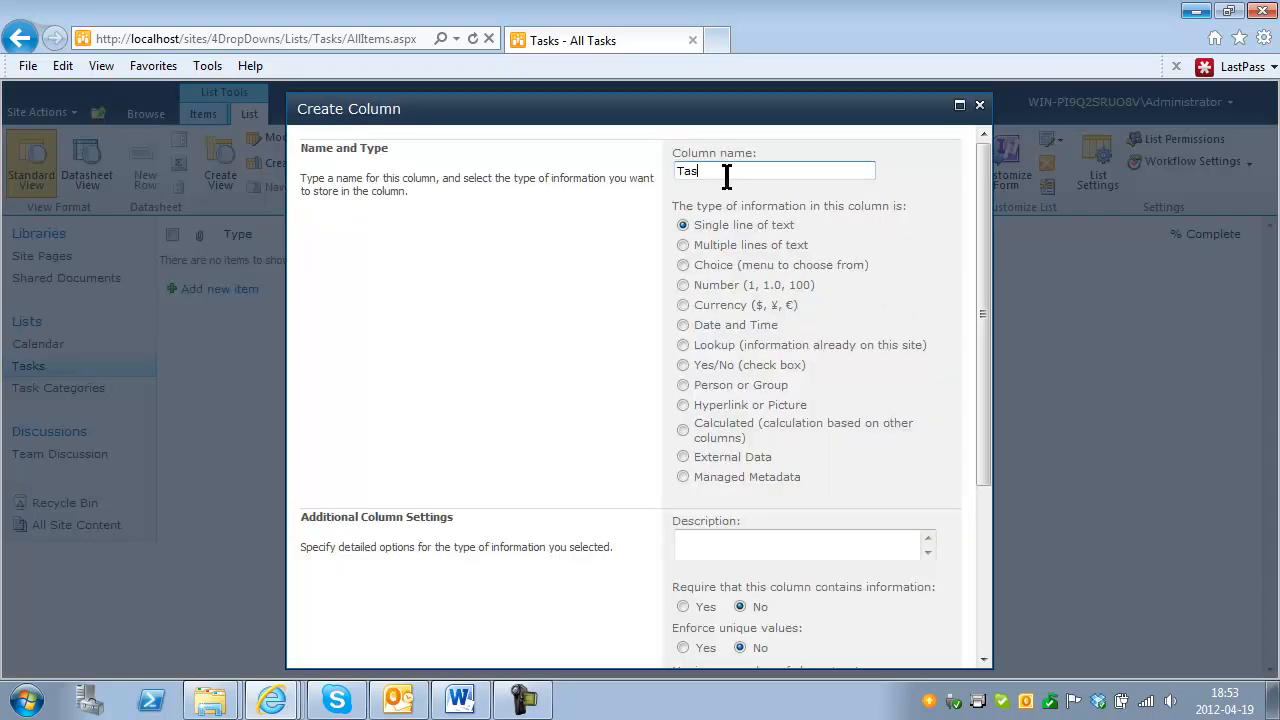
text(k Category)
click(683, 345)
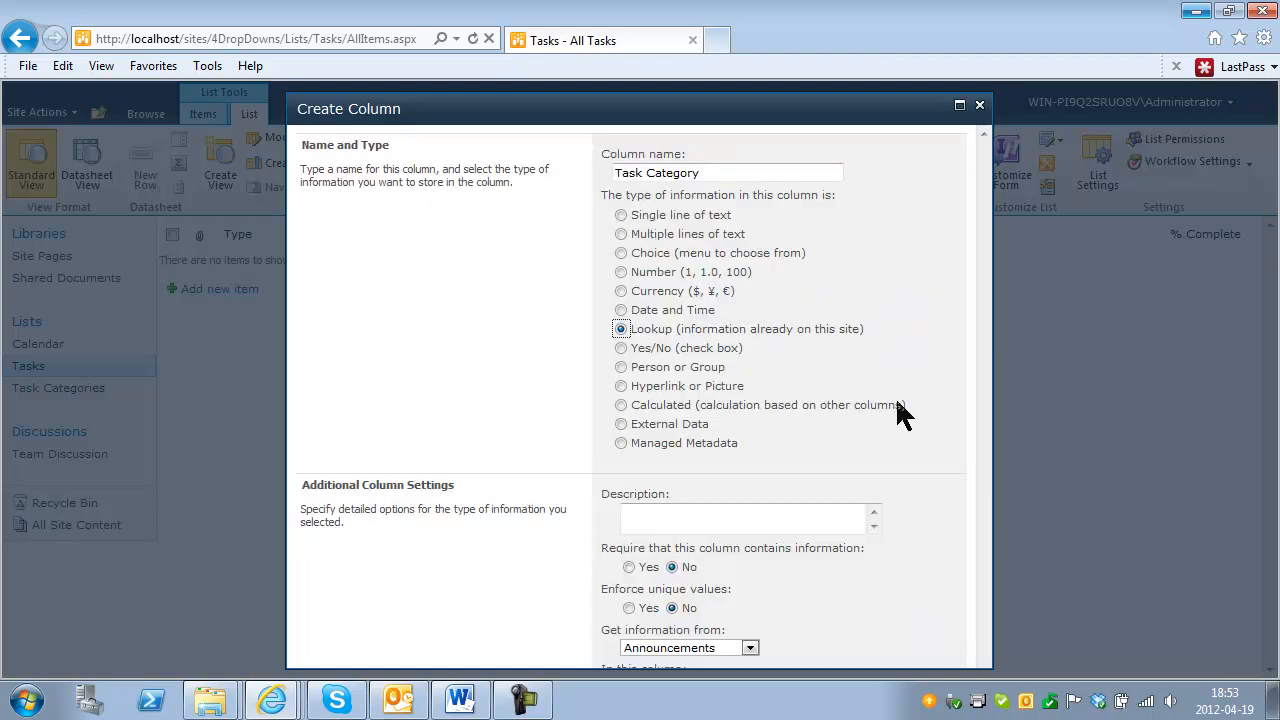
Set the lookup column to get its information from the Title column of the Task Categories list.
scroll(893, 340, down, 3)
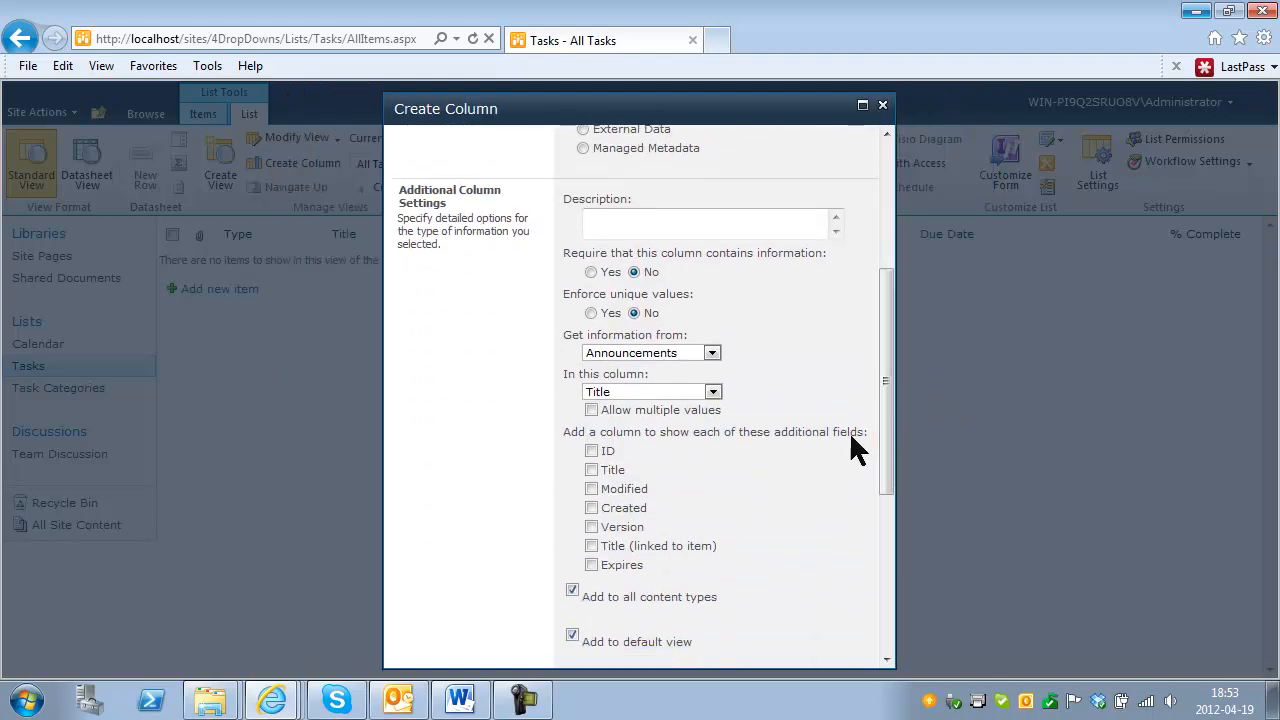
click(710, 355)
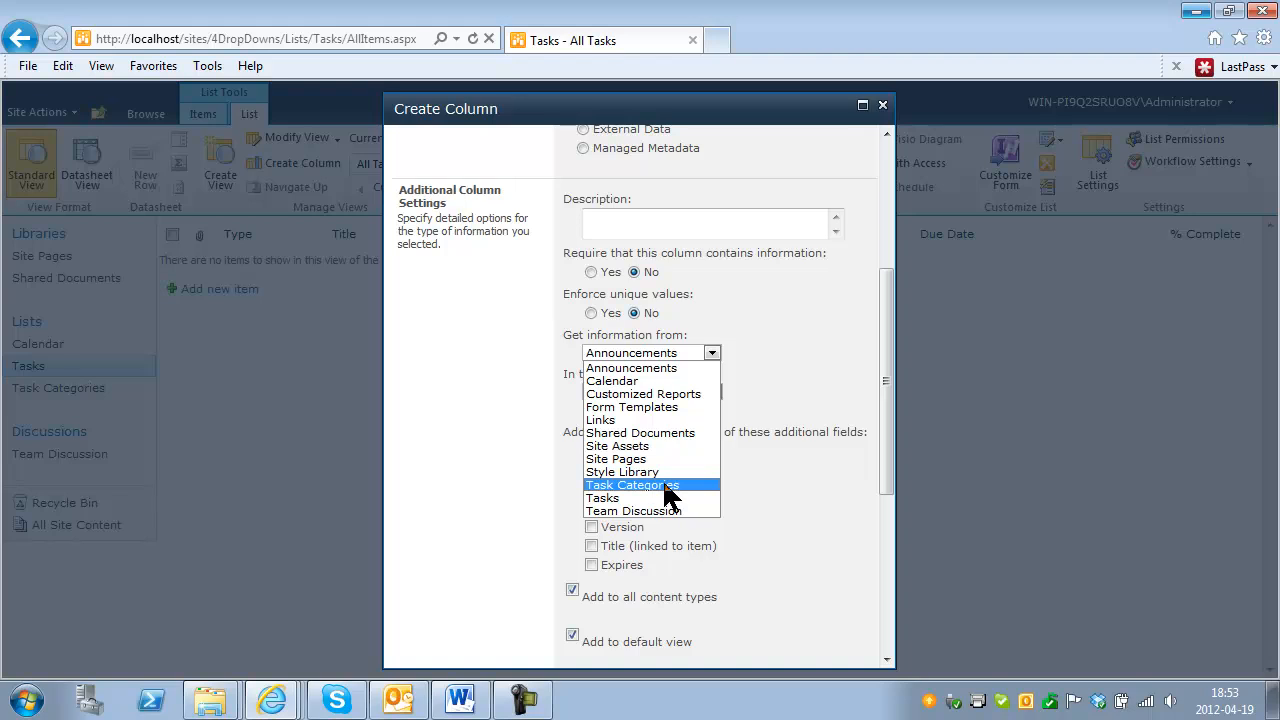
click(664, 485)
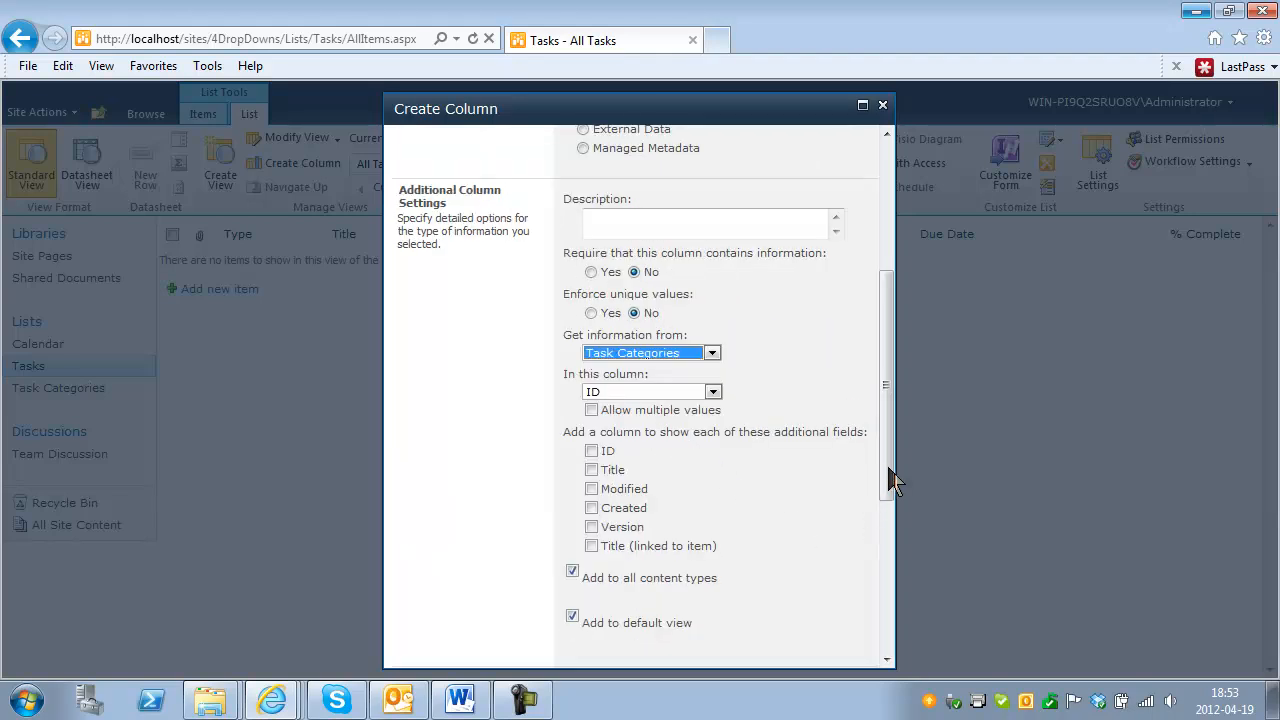
click(713, 392)
click(655, 420)
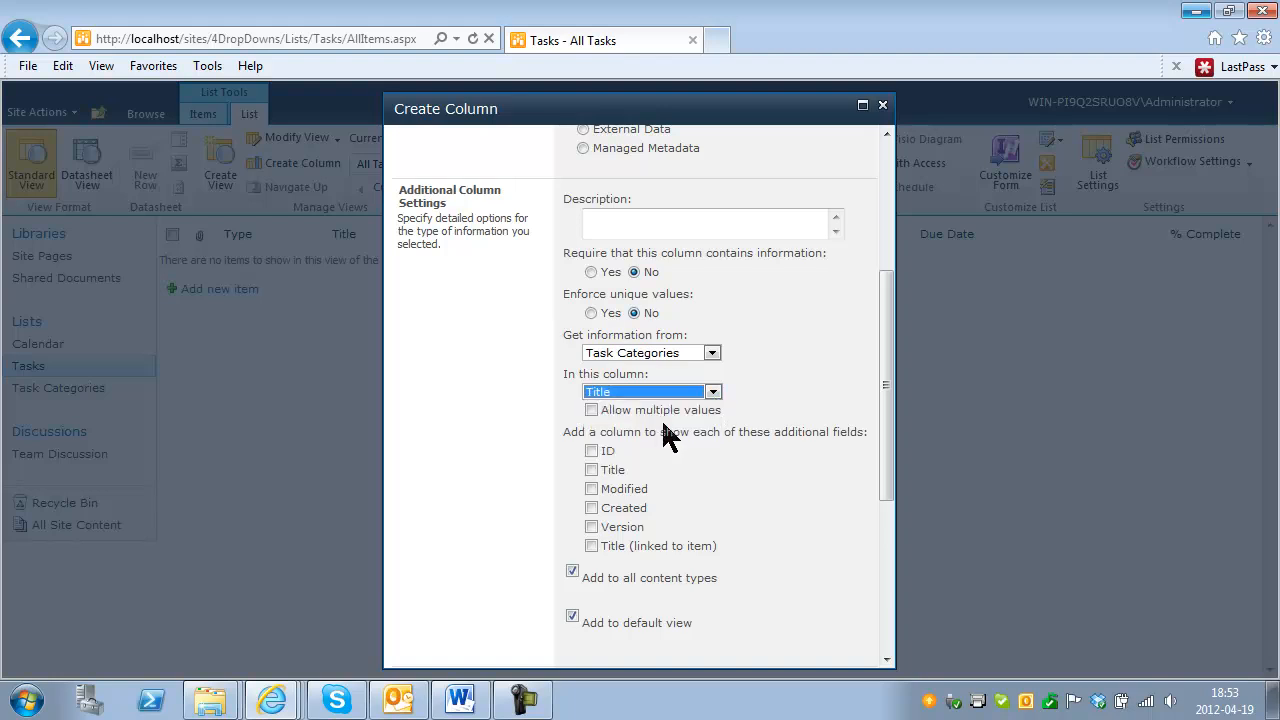
Enforce relationship behavior with Restrict delete for the lookup column and create it, accepting indexing of the column.
drag(893, 449, 895, 505)
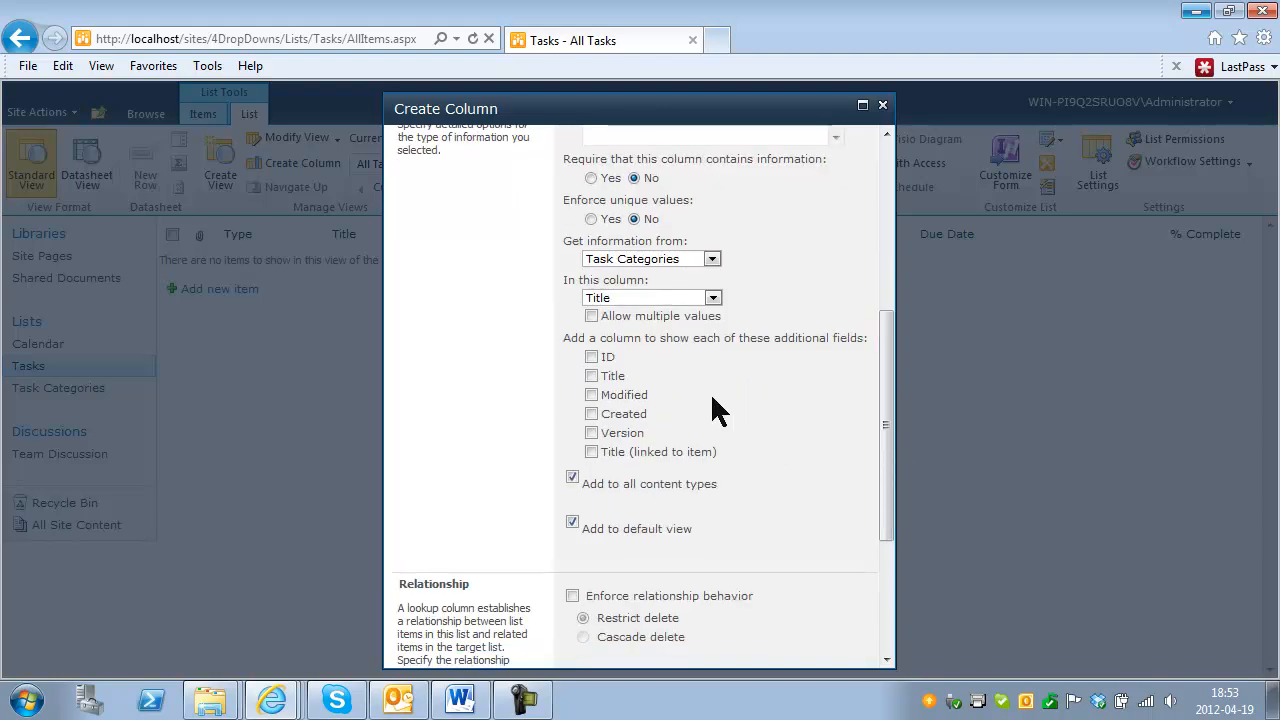
scroll(631, 433, down, 5)
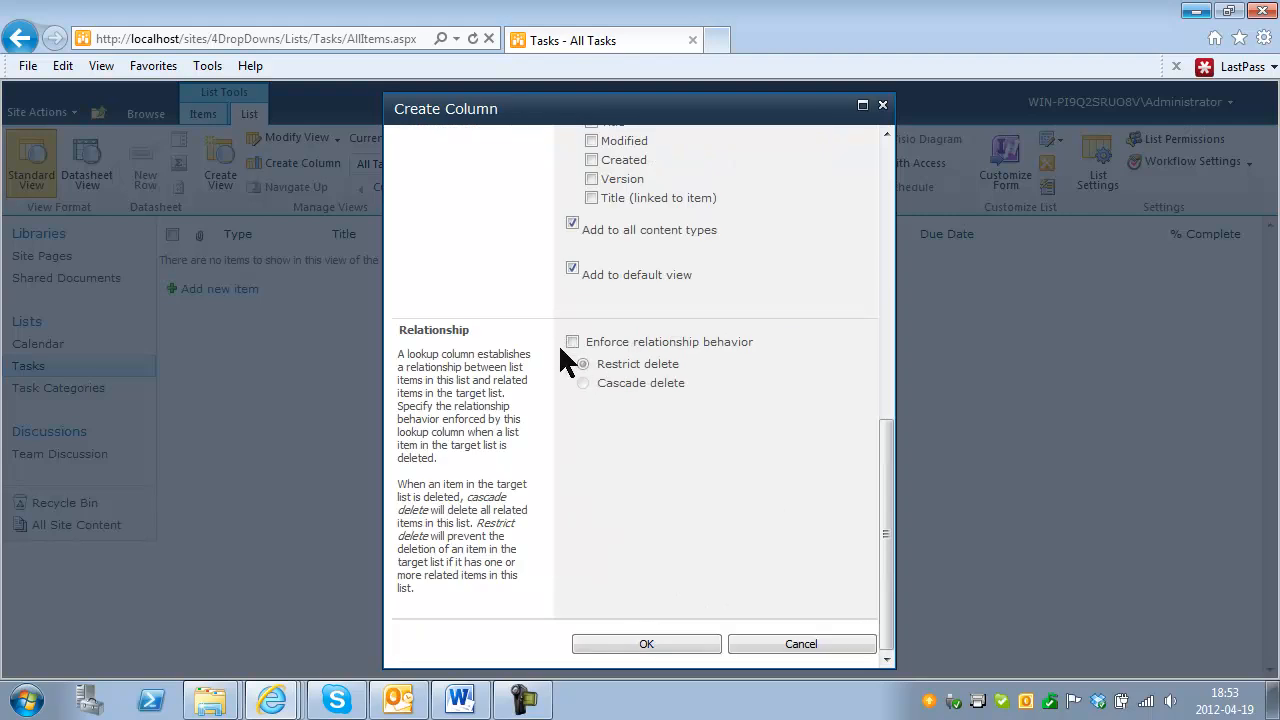
click(573, 344)
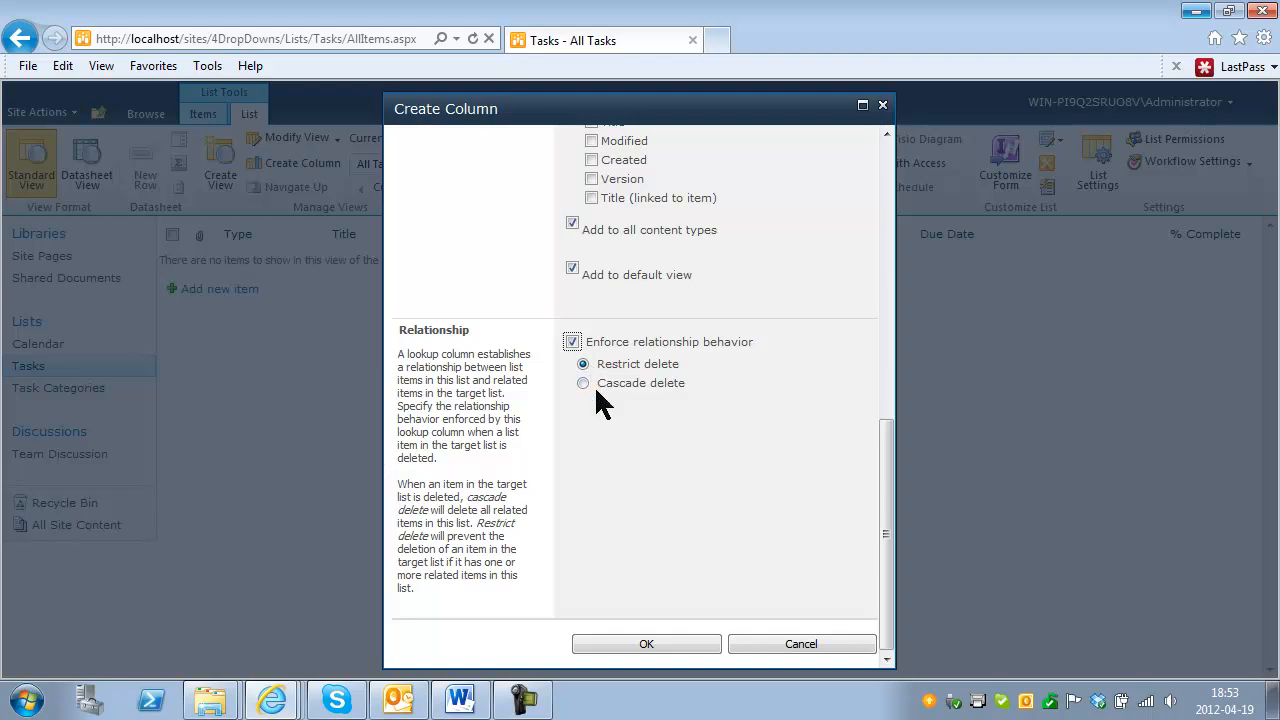
scroll(870, 612, up, 2)
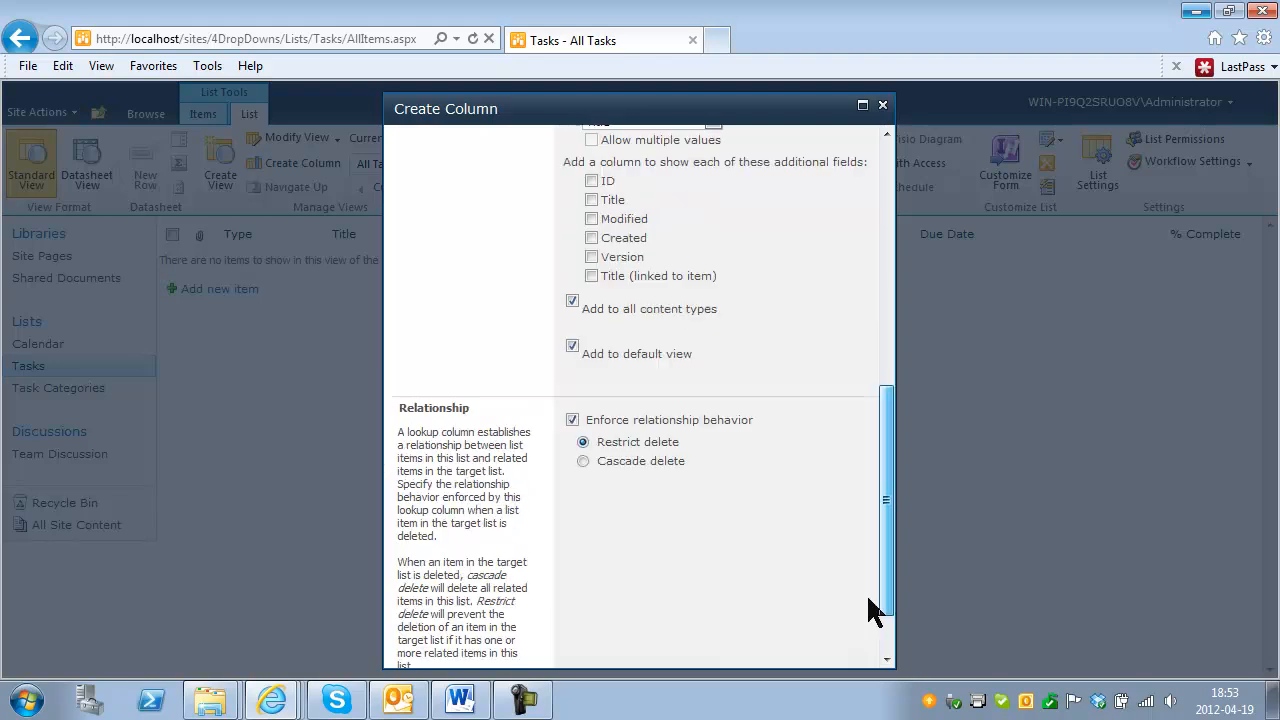
click(584, 461)
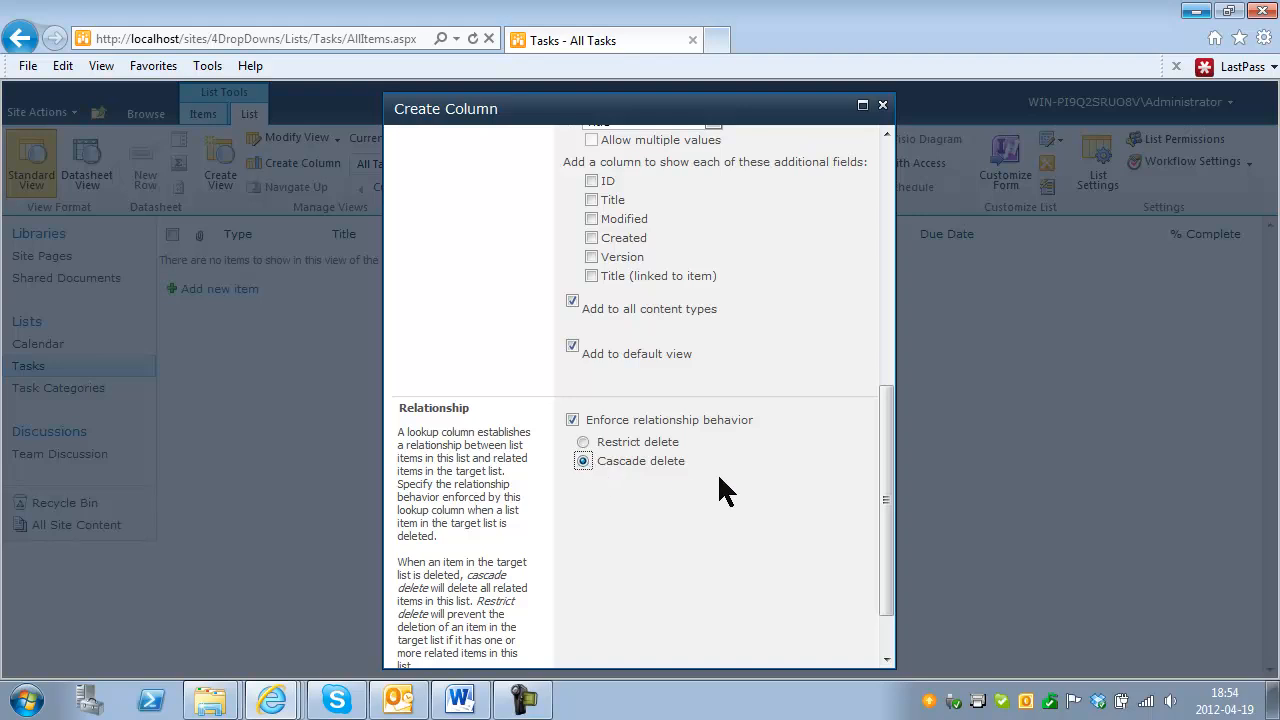
click(583, 442)
drag(887, 506, 883, 545)
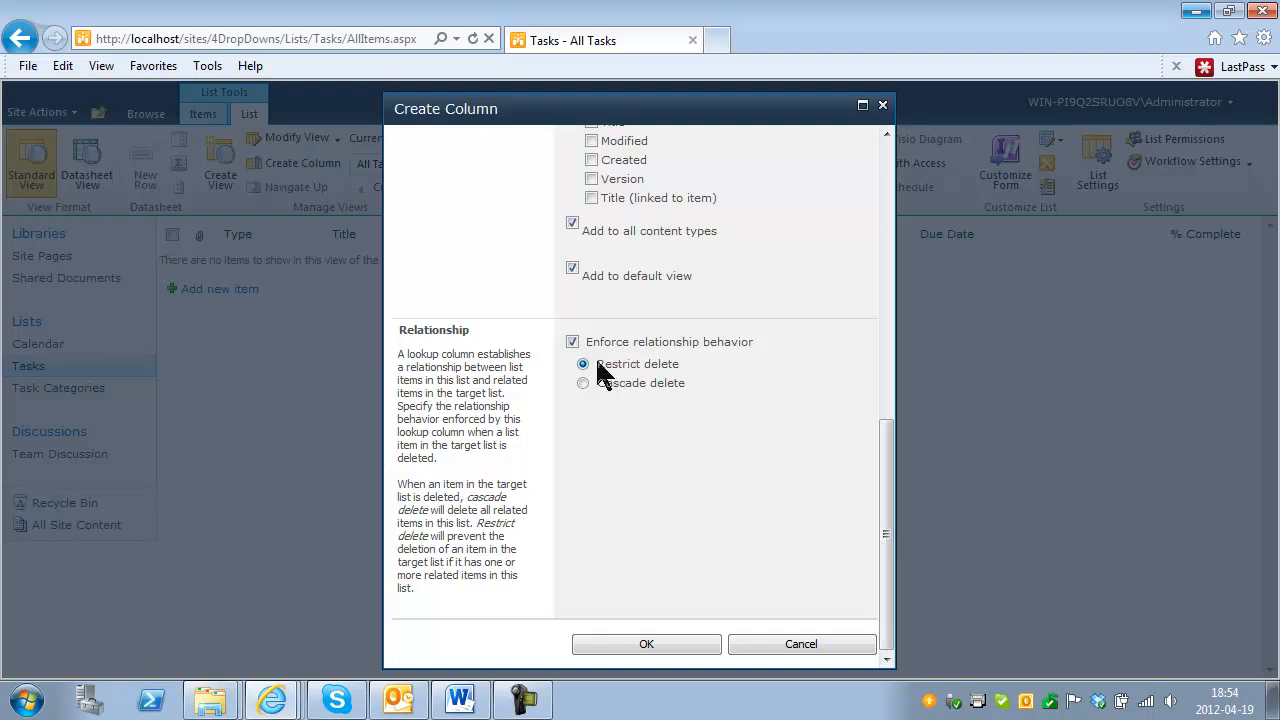
click(667, 645)
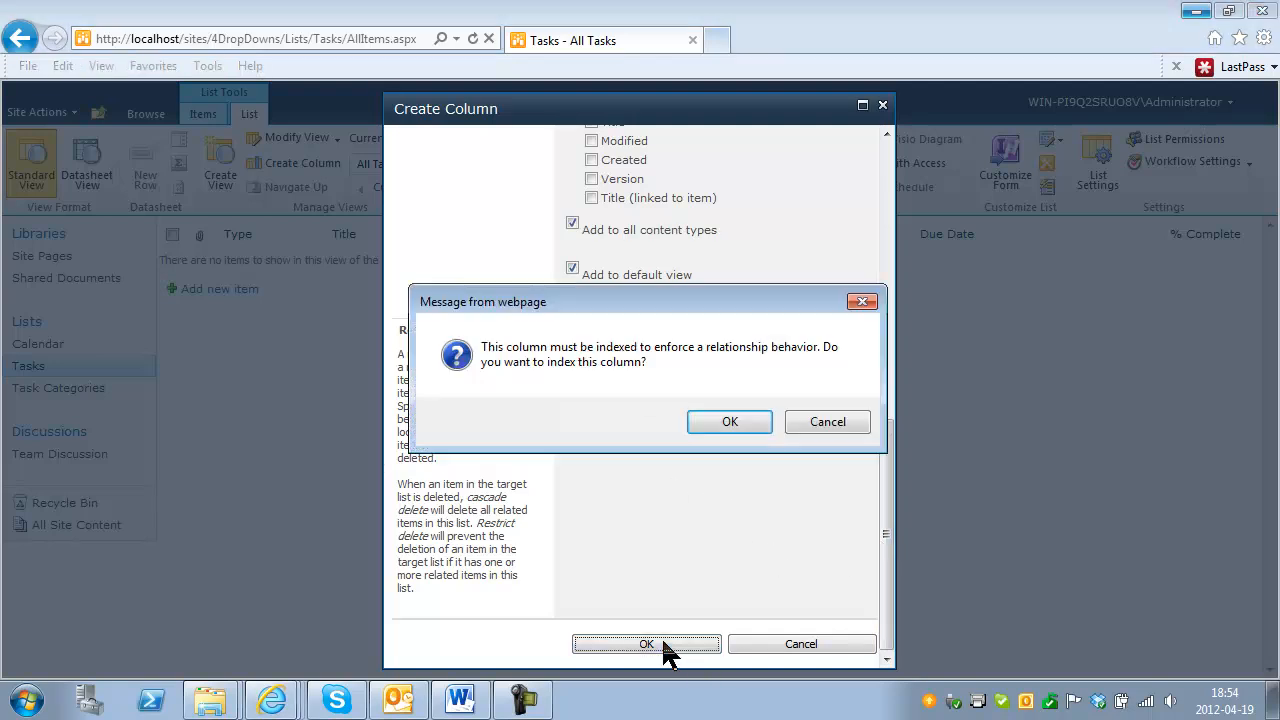
click(731, 421)
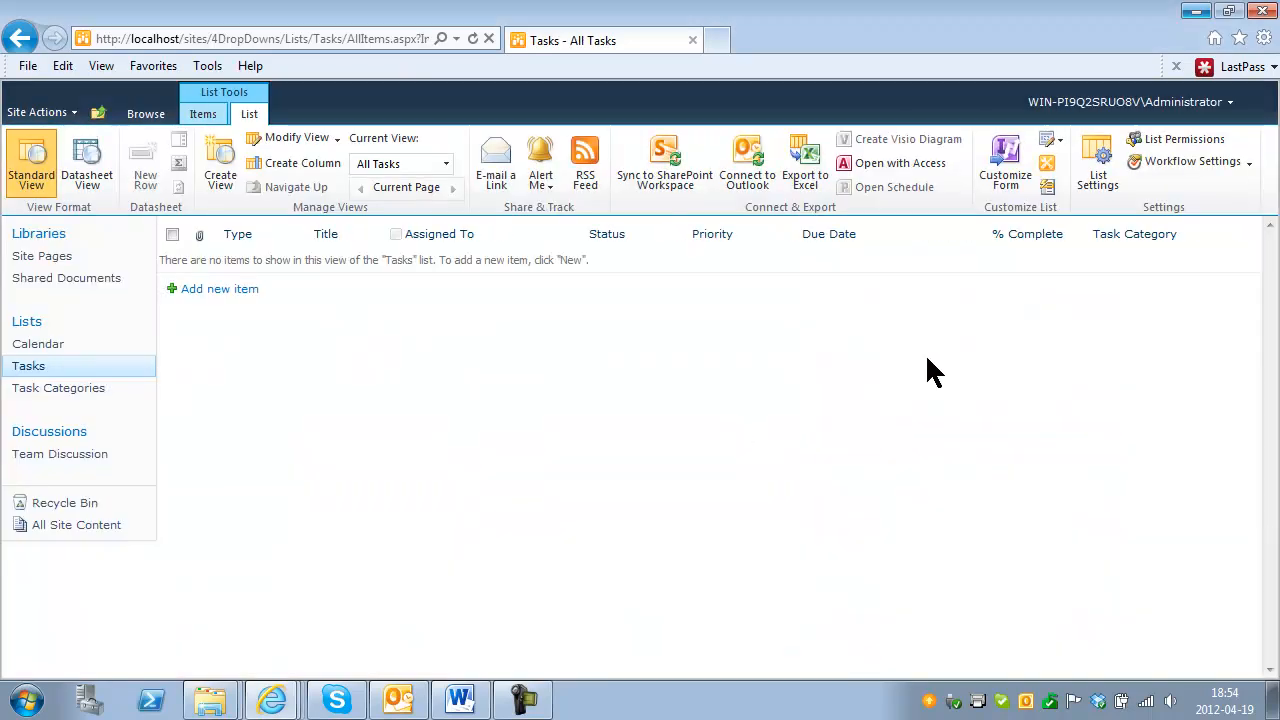
Check the Task Category options in a new task form, then cancel the form.
click(213, 290)
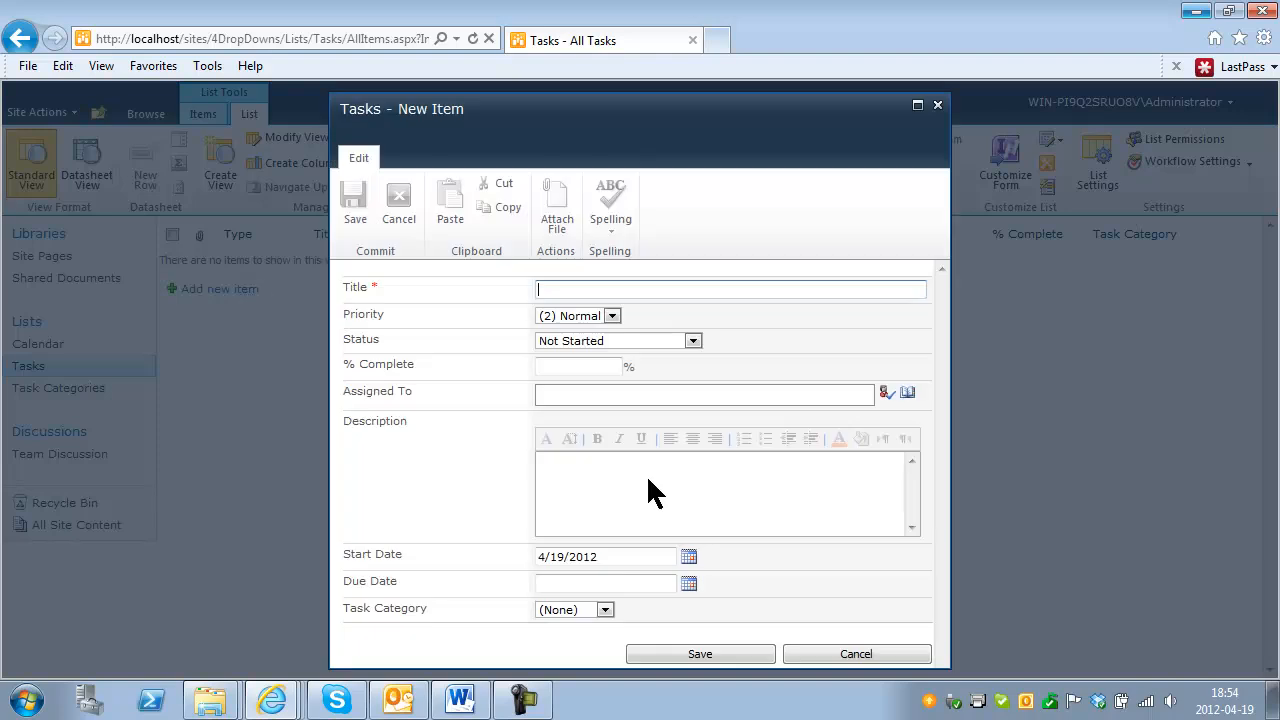
scroll(640, 540, down, 1)
click(604, 580)
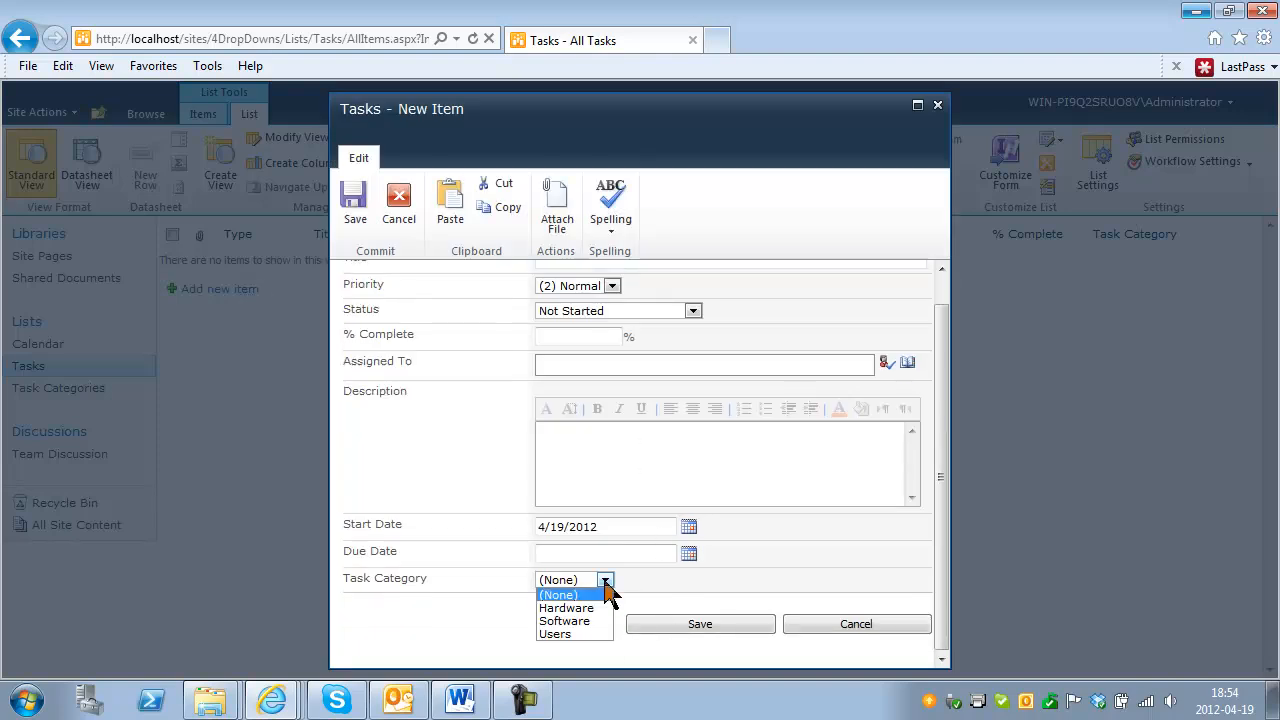
click(858, 626)
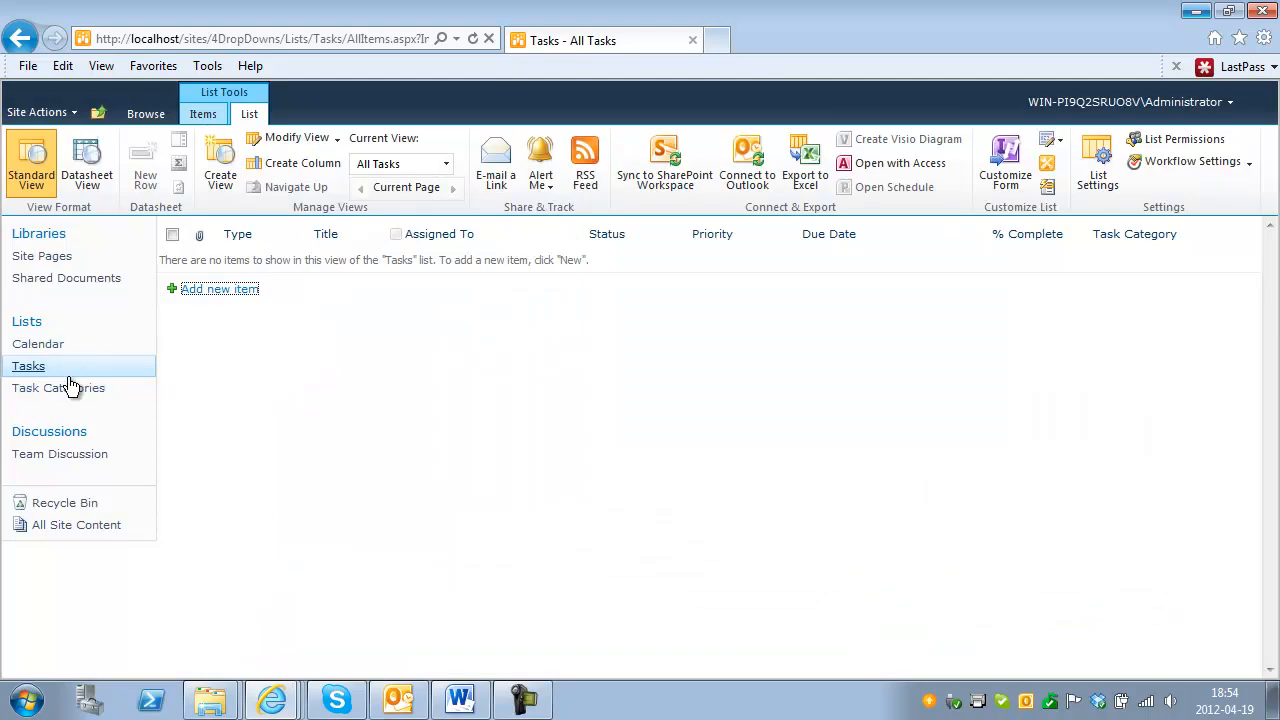
Add an item titled Documentation to the Task Categories list.
click(68, 392)
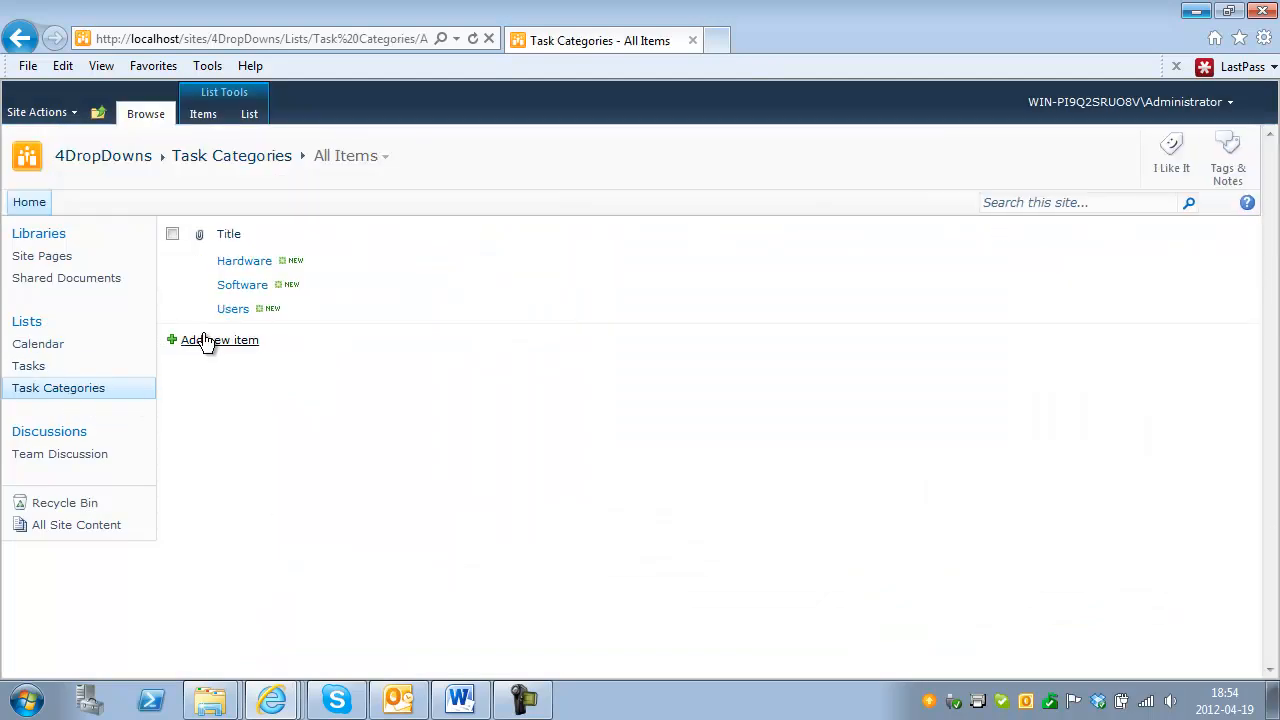
click(207, 340)
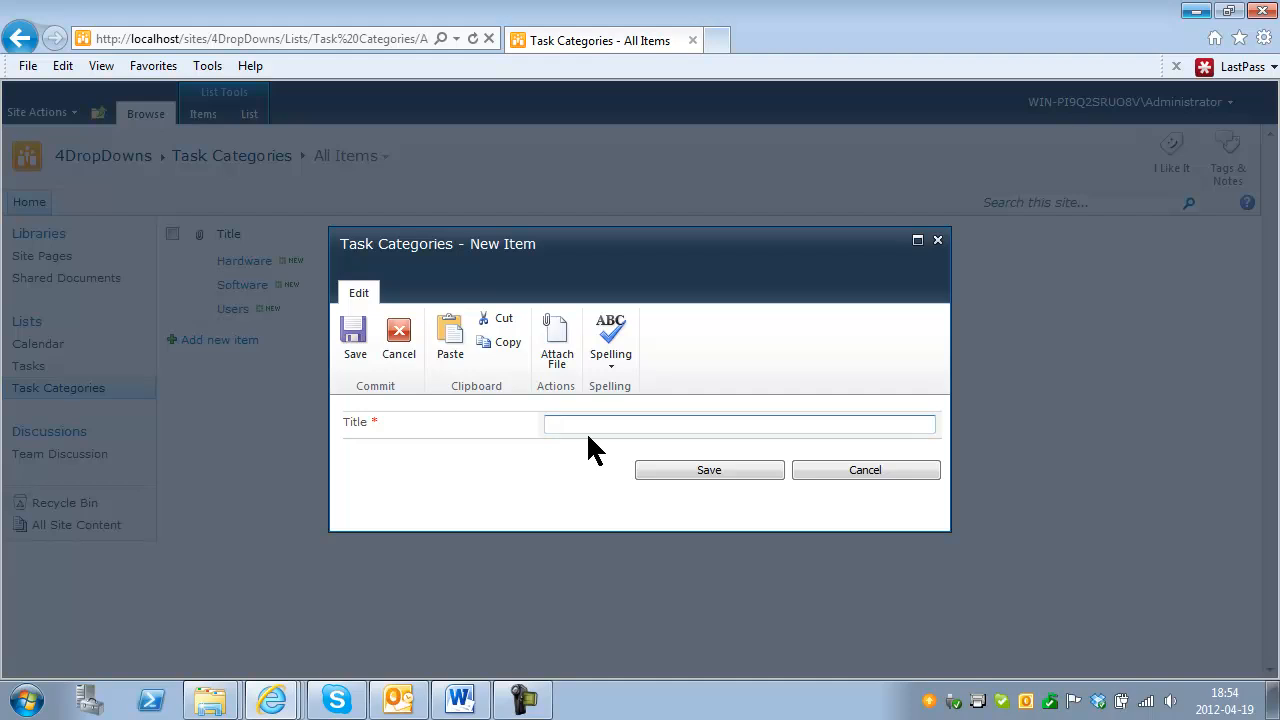
text(Documentation)
click(697, 468)
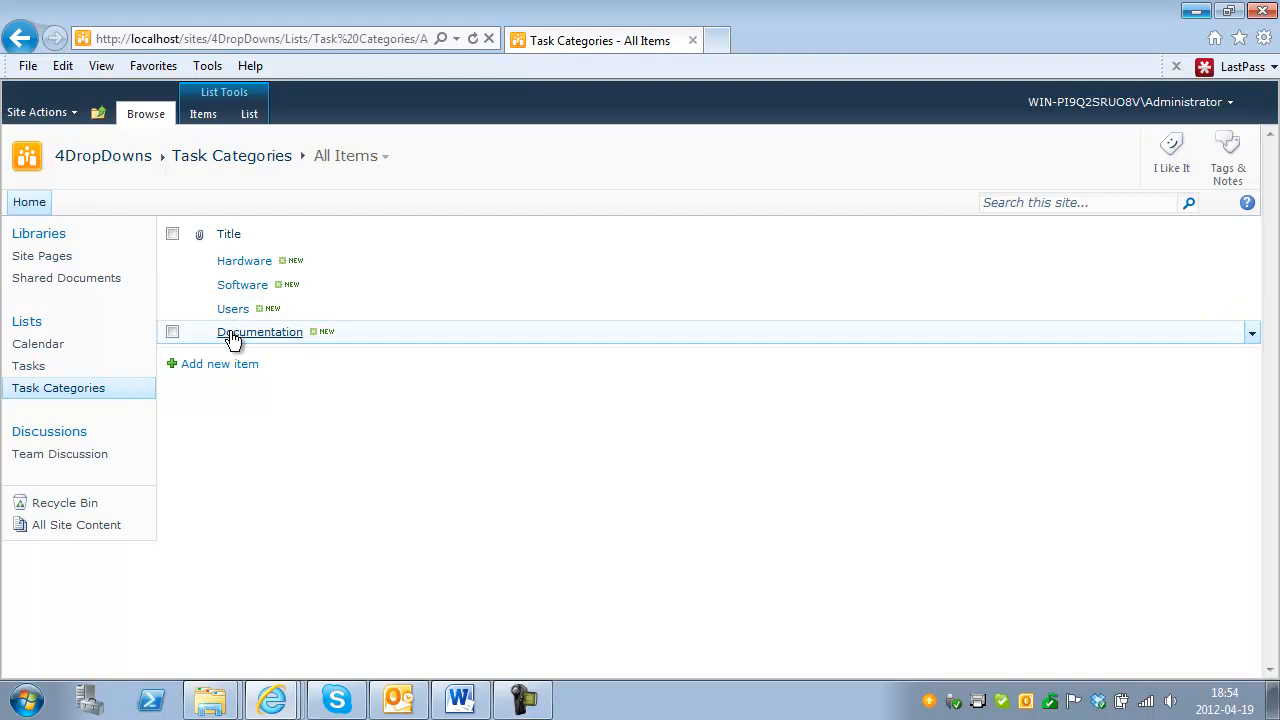
Check the Task Category choices for Documentation in a new item of the Tasks list, then cancel the form.
click(37, 366)
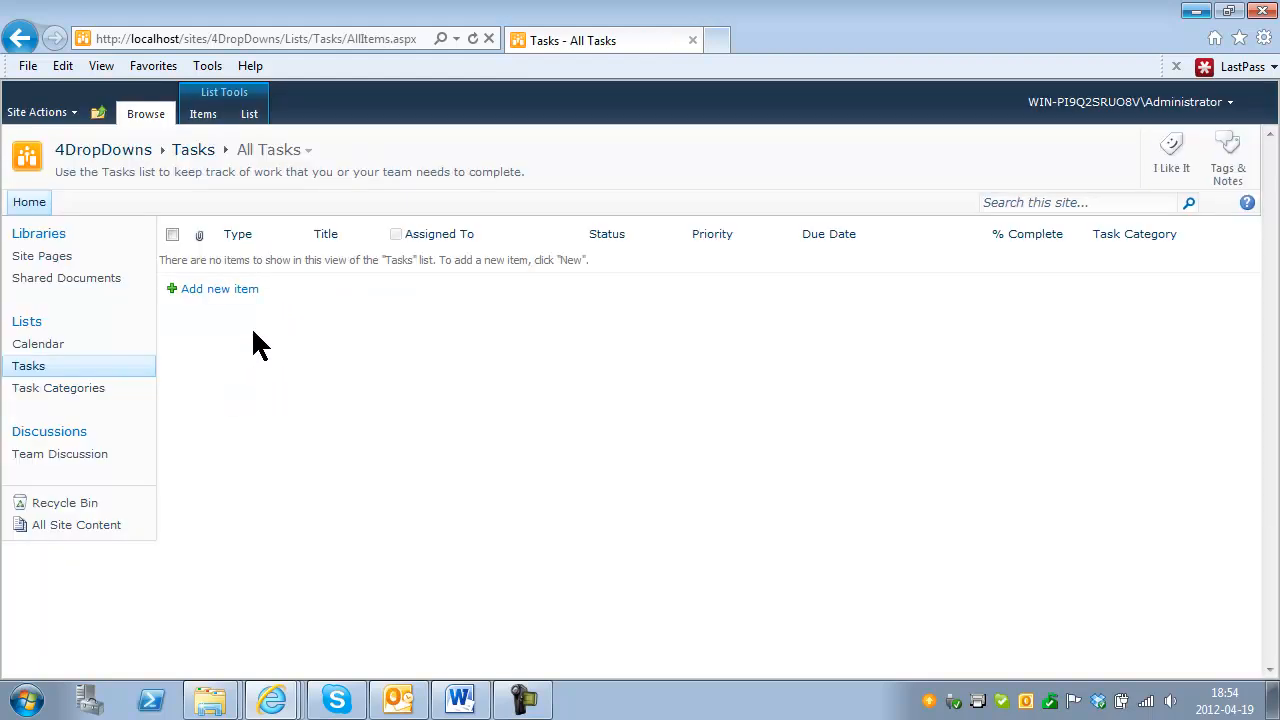
click(248, 116)
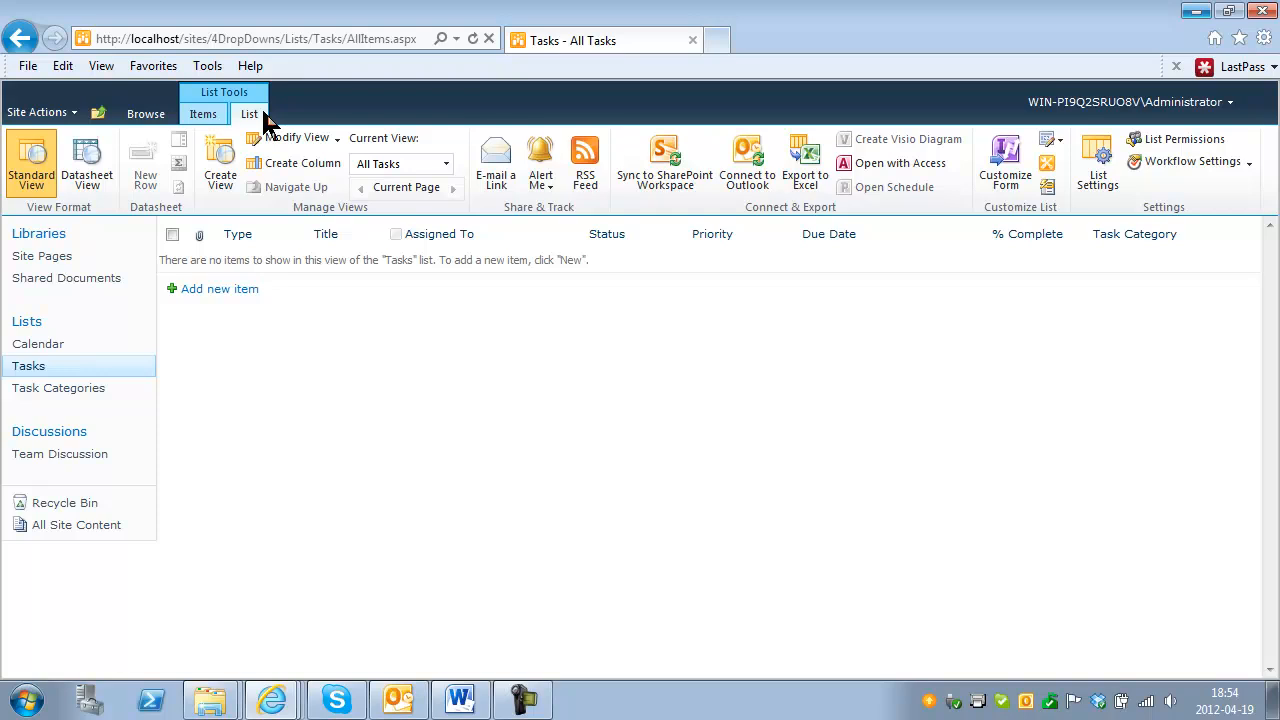
click(232, 290)
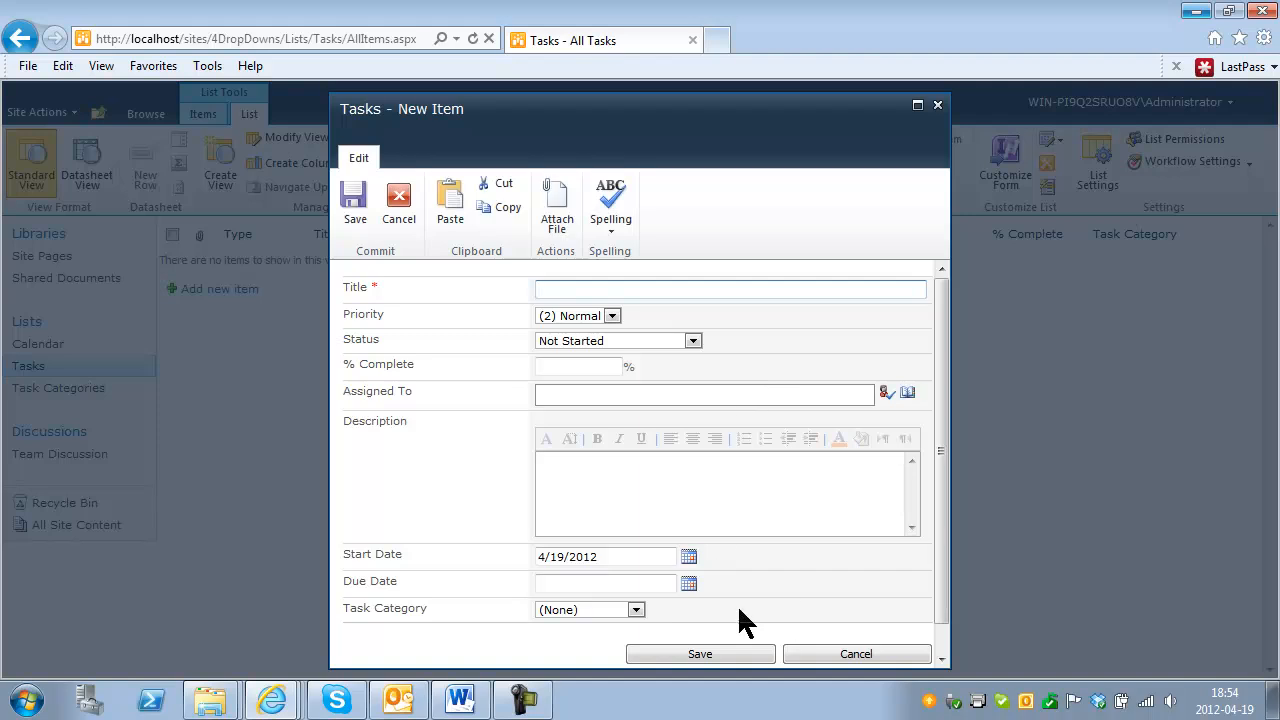
click(636, 611)
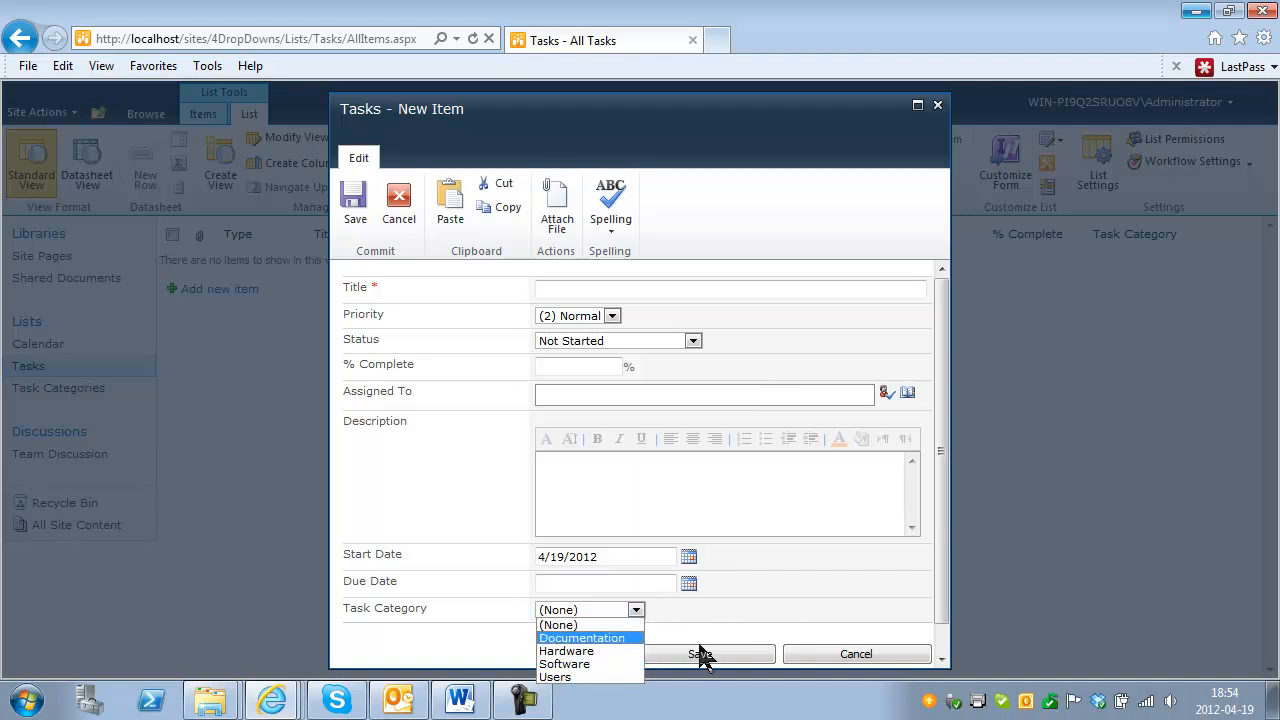
click(856, 660)
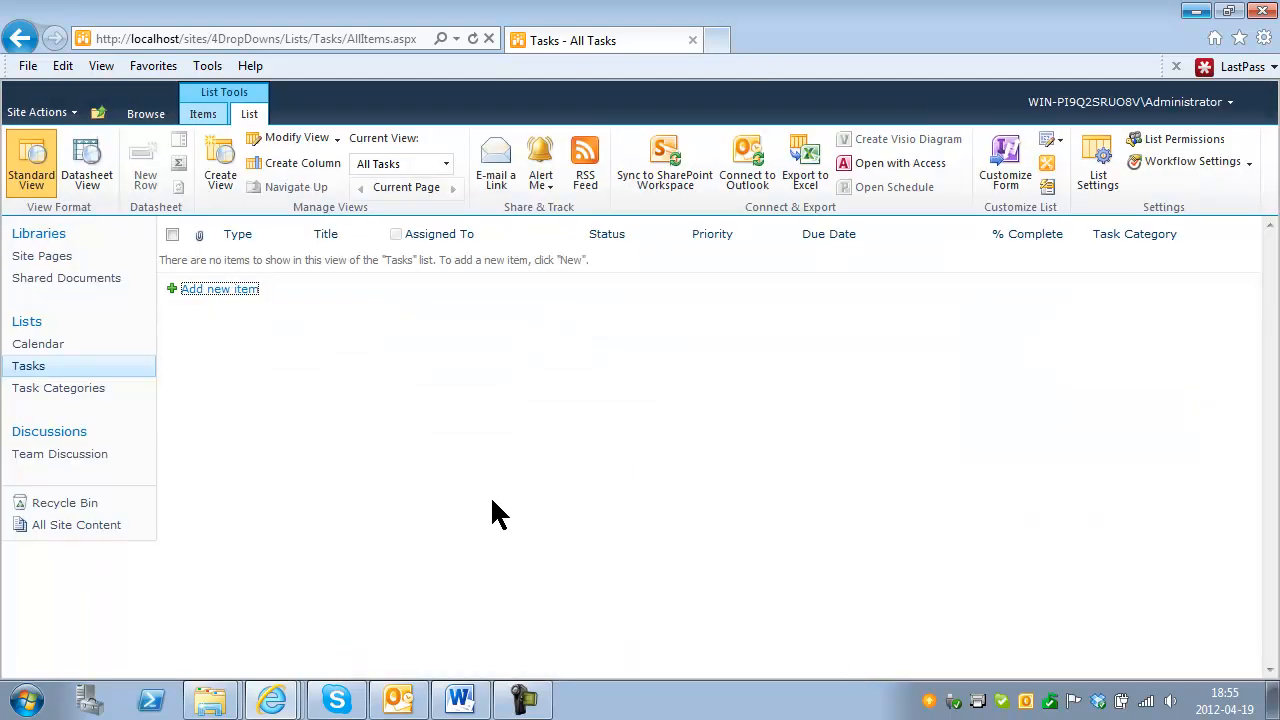
Delete the Task Category lookup column from the Tasks list in its list settings.
click(36, 367)
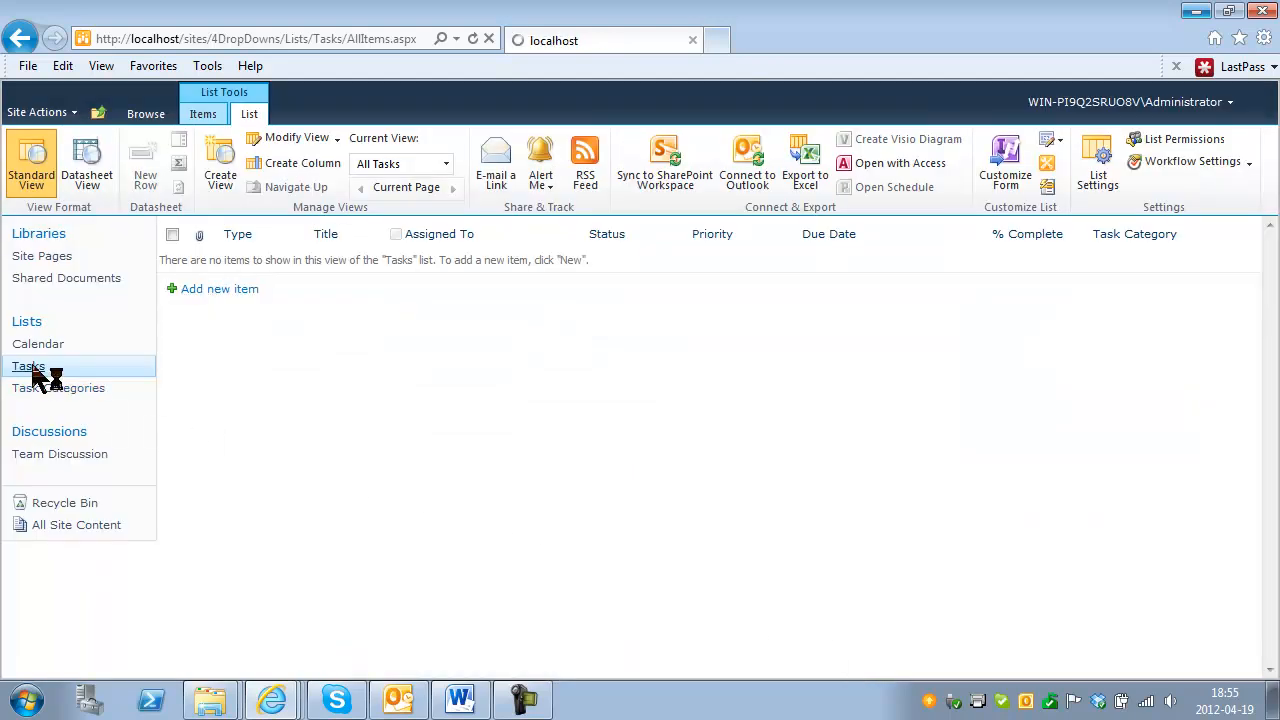
click(252, 115)
click(1098, 168)
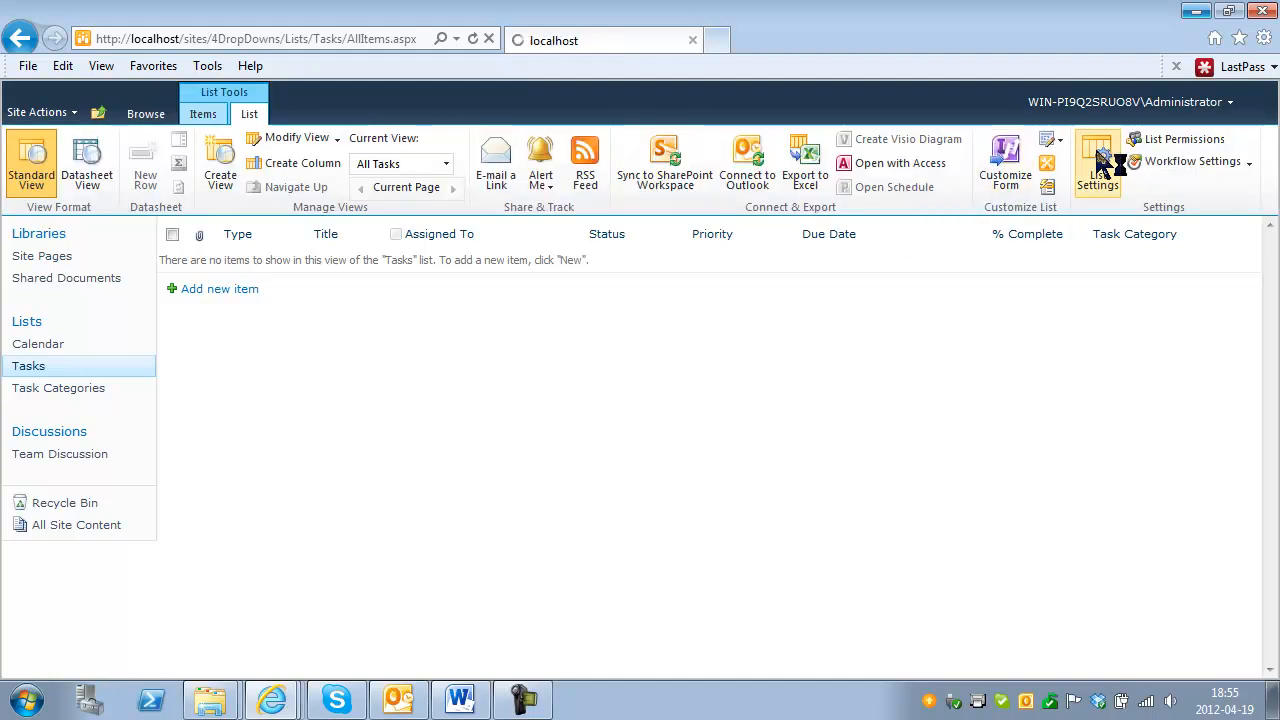
scroll(622, 395, down, 7)
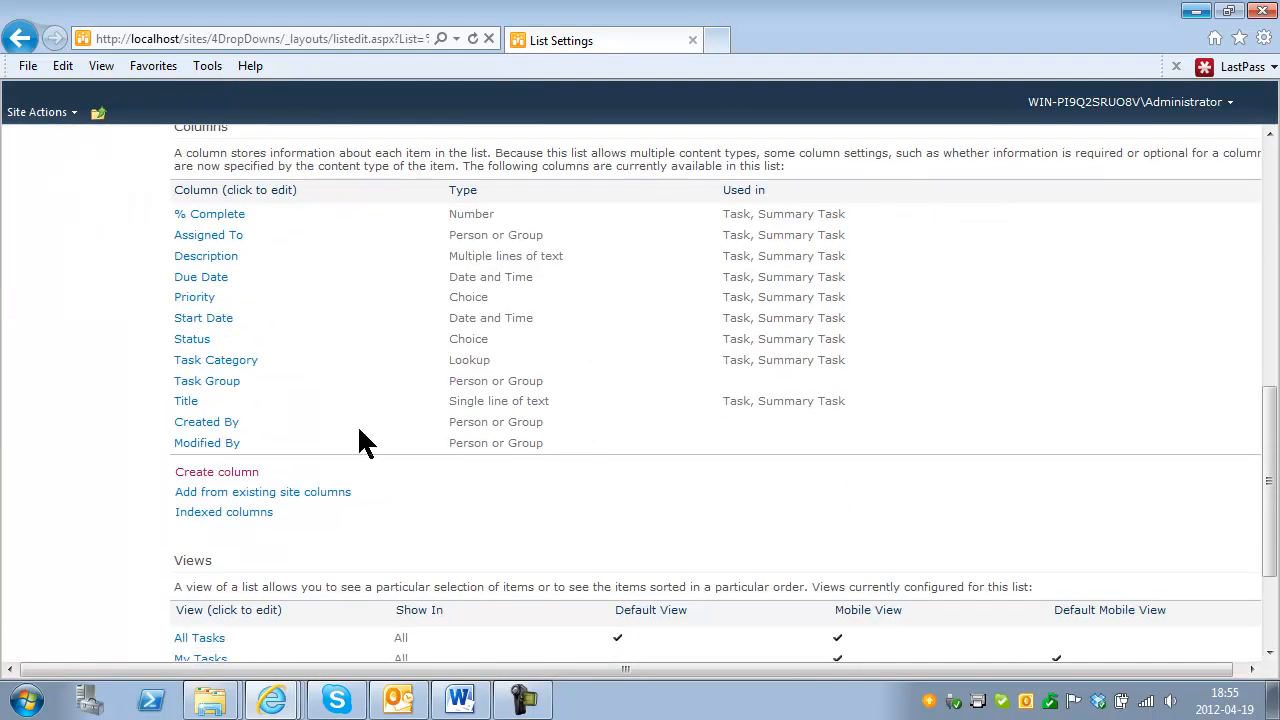
scroll(230, 430, down, 2)
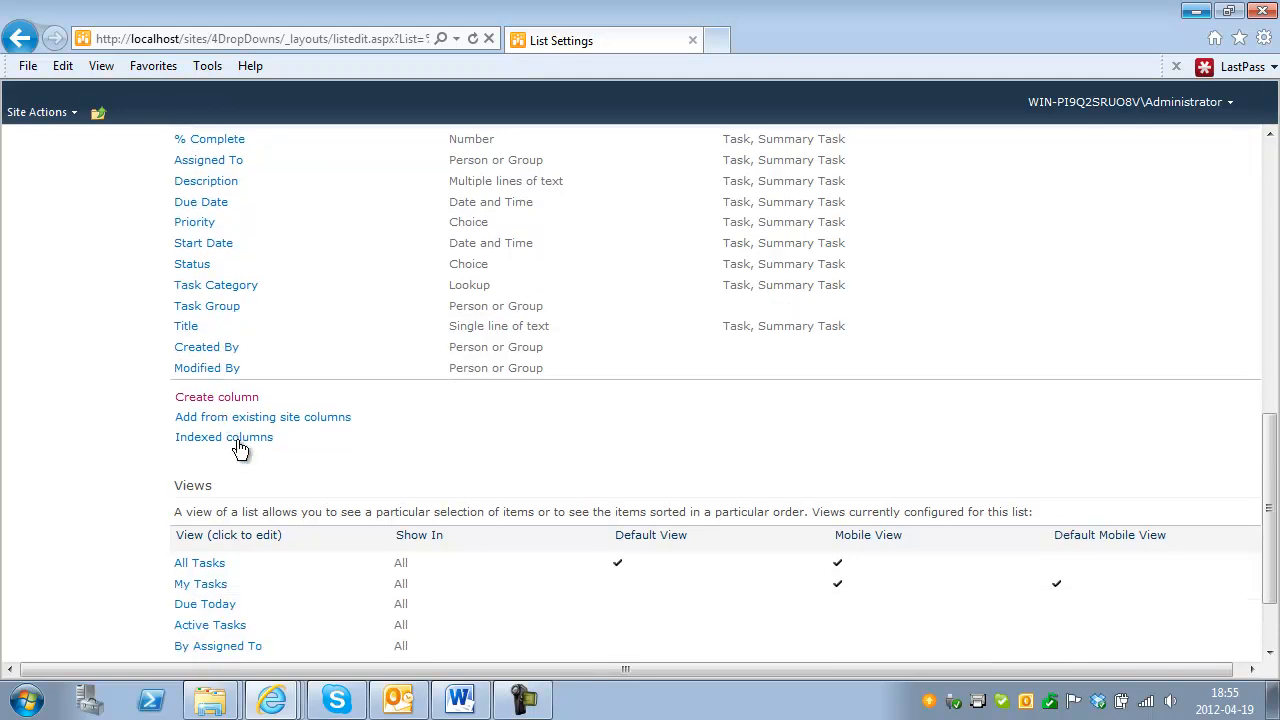
scroll(210, 410, up, 3)
click(210, 401)
scroll(866, 437, down, 5)
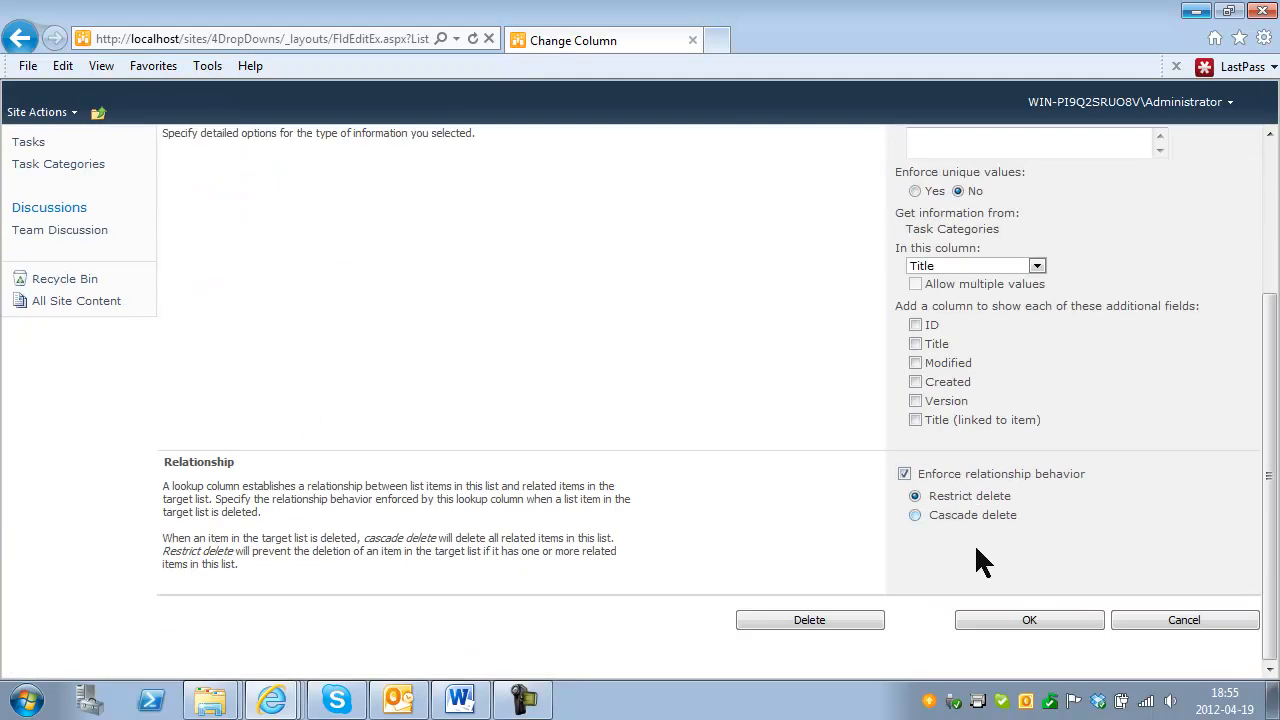
click(749, 621)
click(712, 443)
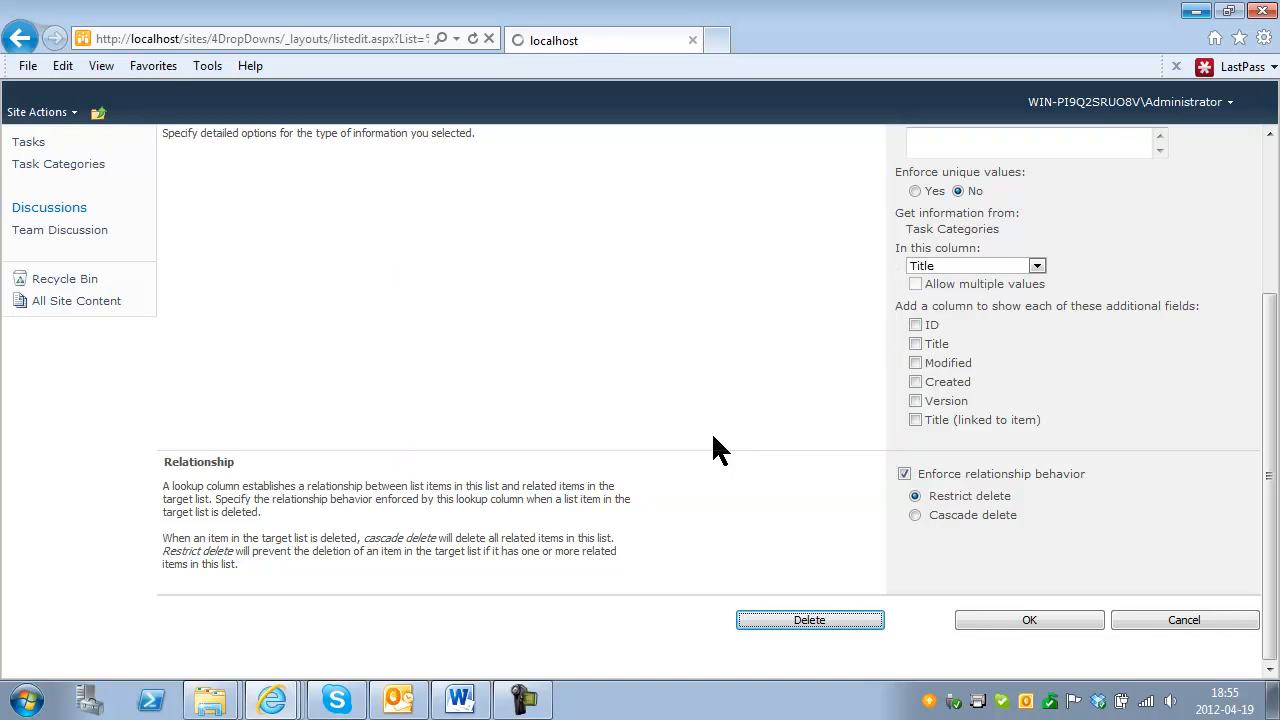
Start a new column in the Tasks list with the type Managed Metadata and the name Task Category.
scroll(420, 400, down, 5)
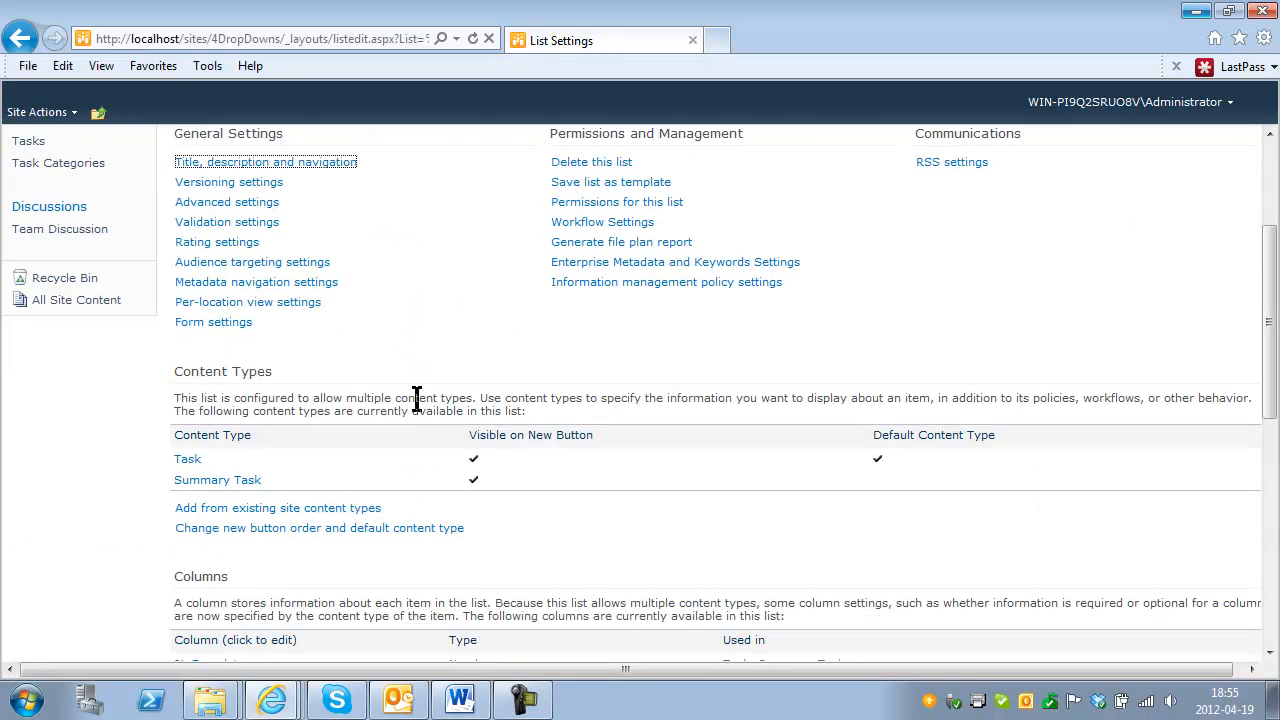
scroll(415, 395, down, 3)
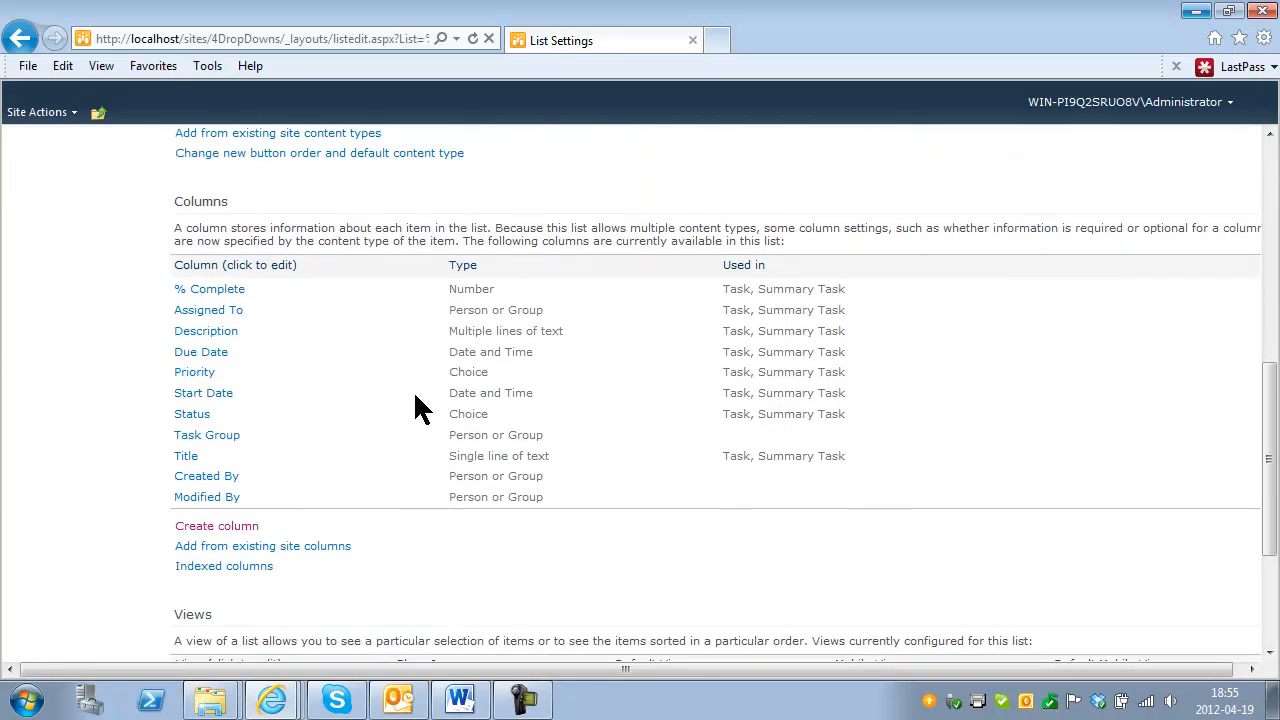
click(247, 527)
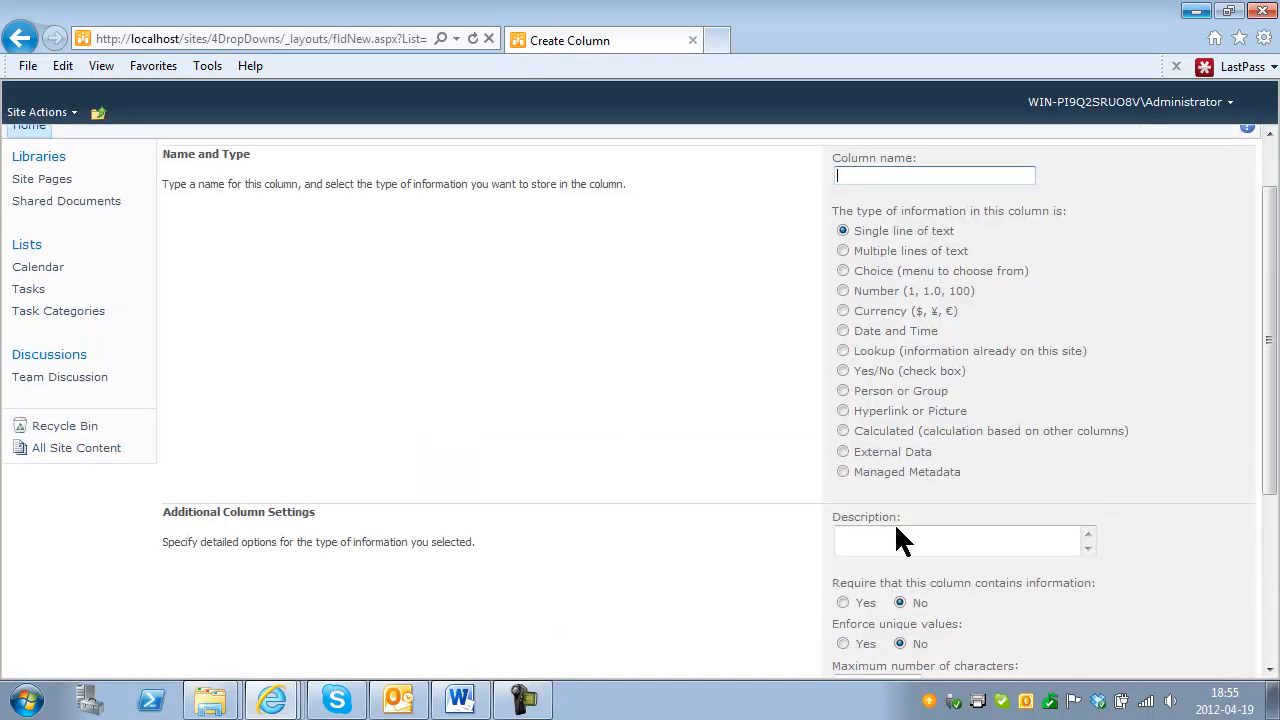
click(843, 472)
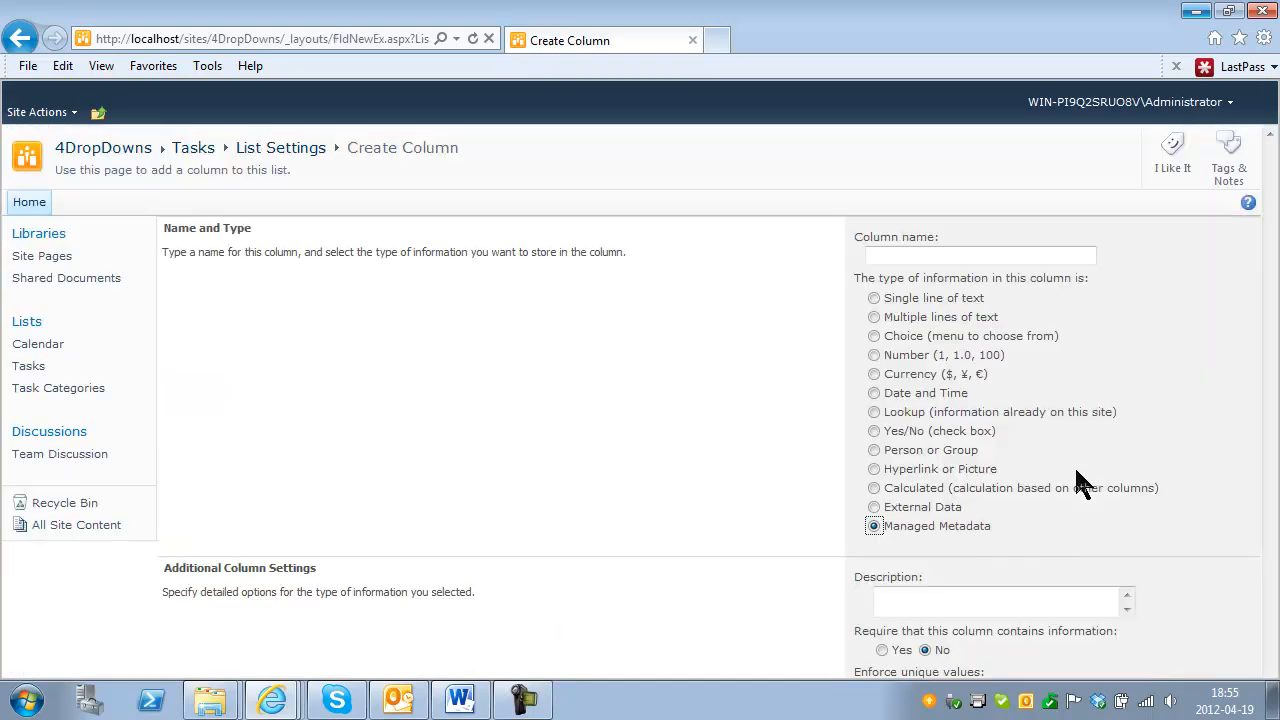
click(893, 258)
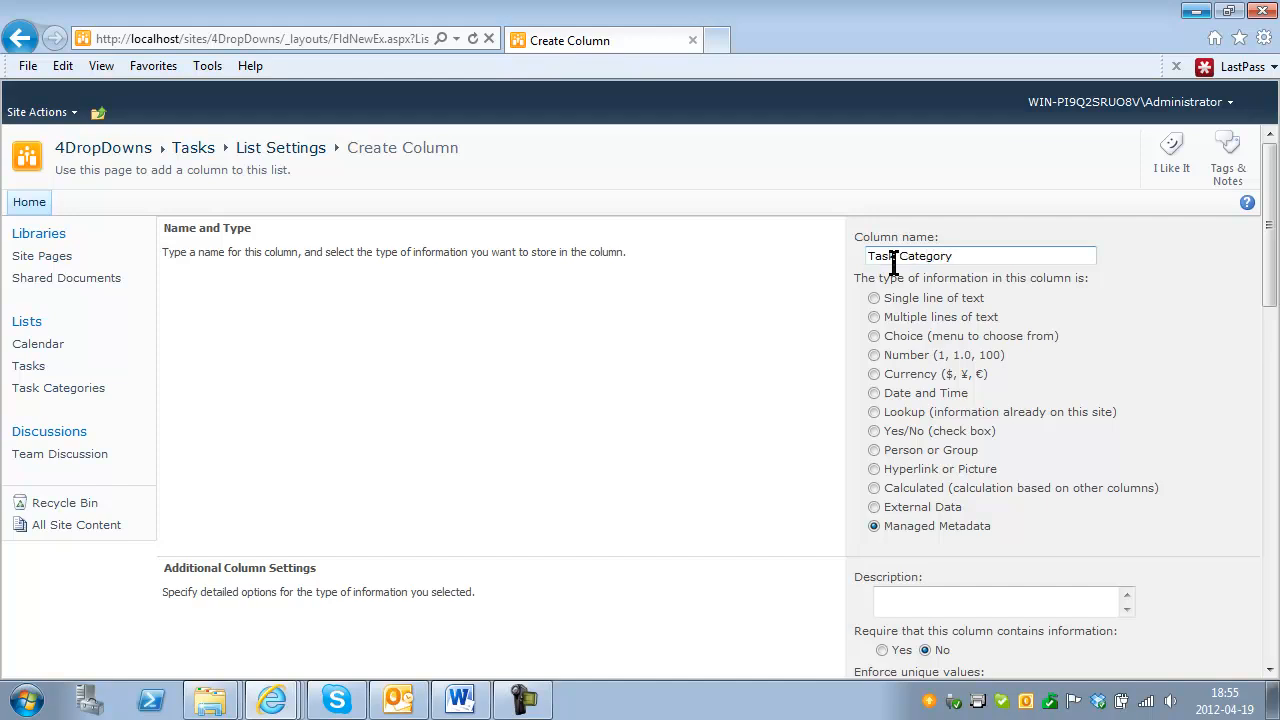
Set the Task Category column to use a customized term set.
drag(1274, 290, 1272, 503)
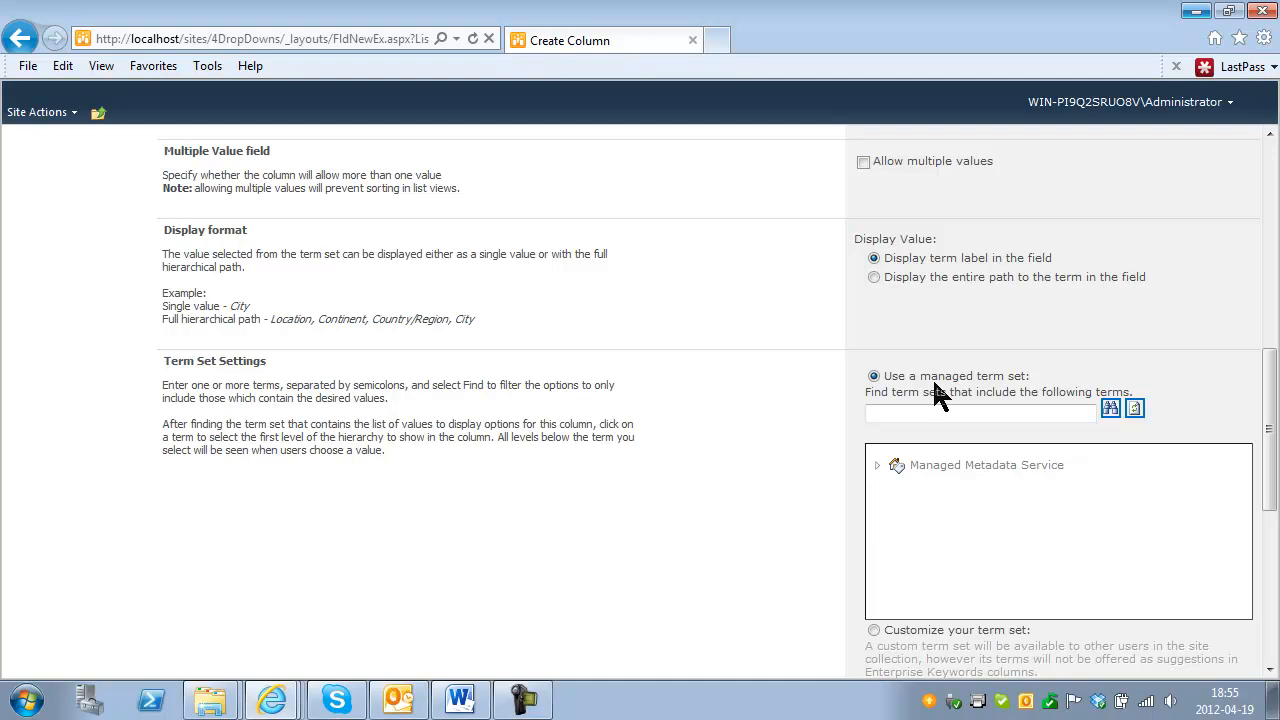
drag(1272, 429, 1272, 501)
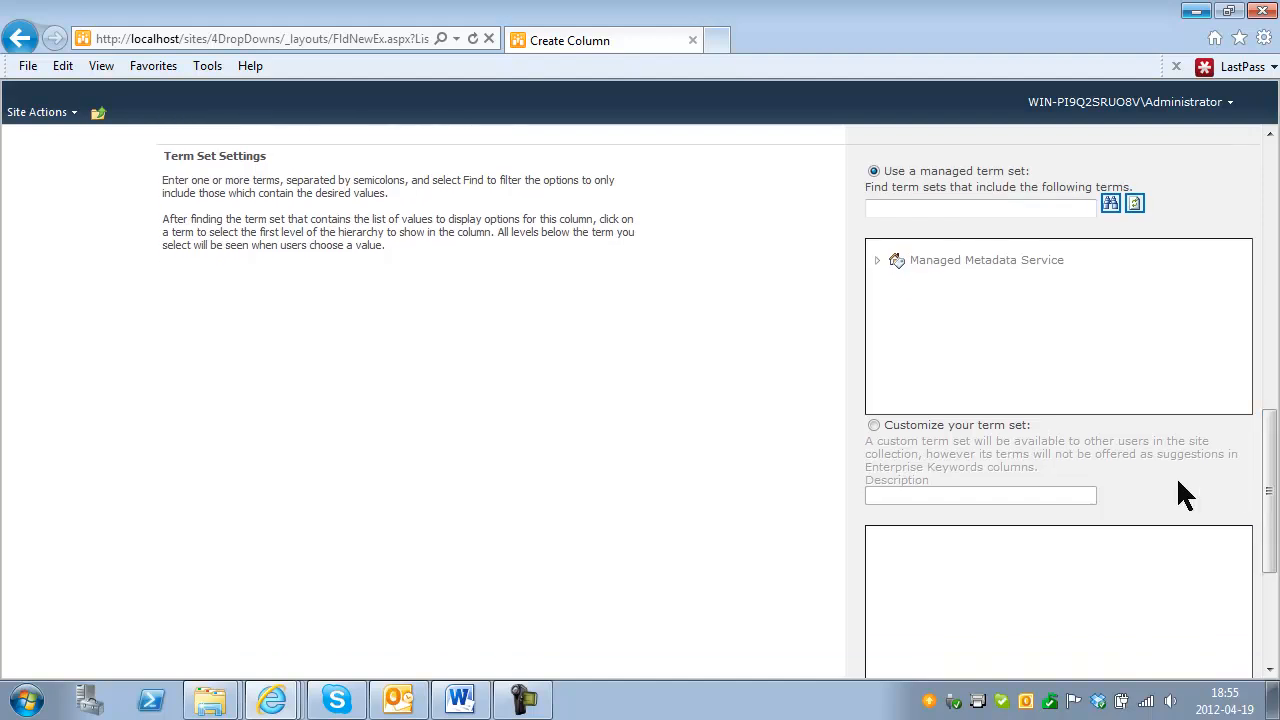
click(873, 425)
click(927, 494)
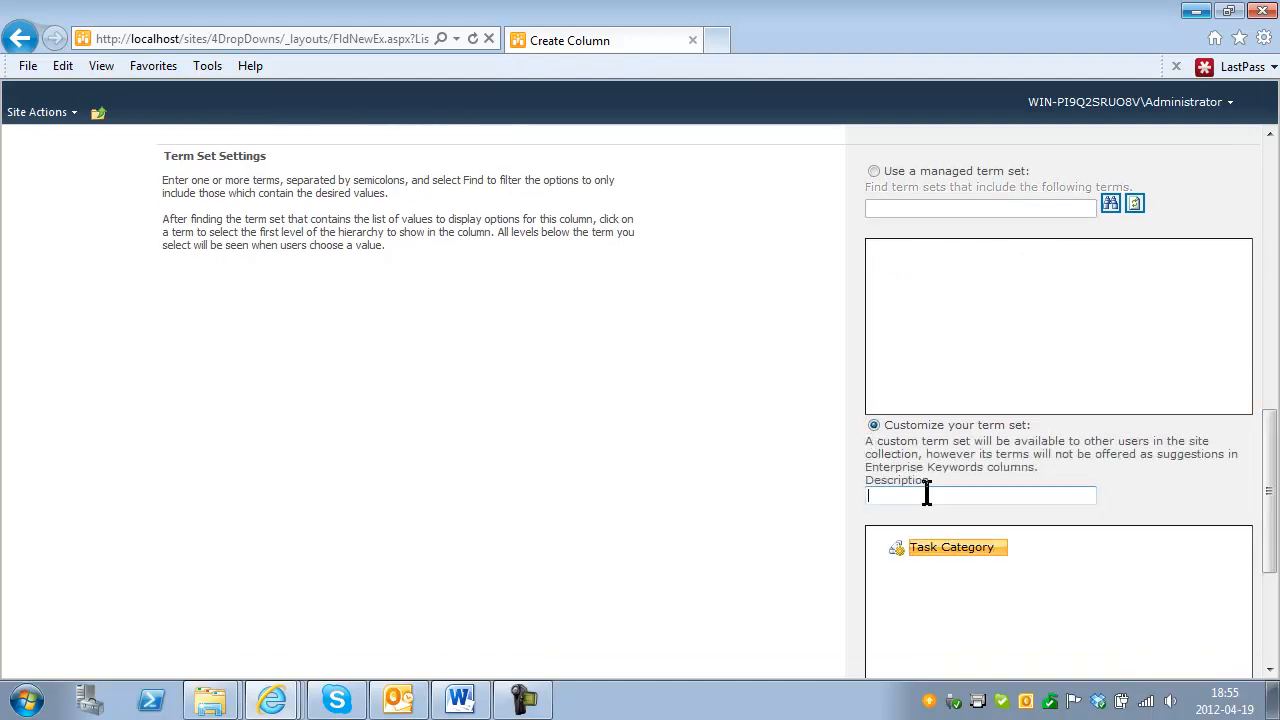
Create the terms Hardware, Users and Software in the Task Category term set.
scroll(927, 494, down, 3)
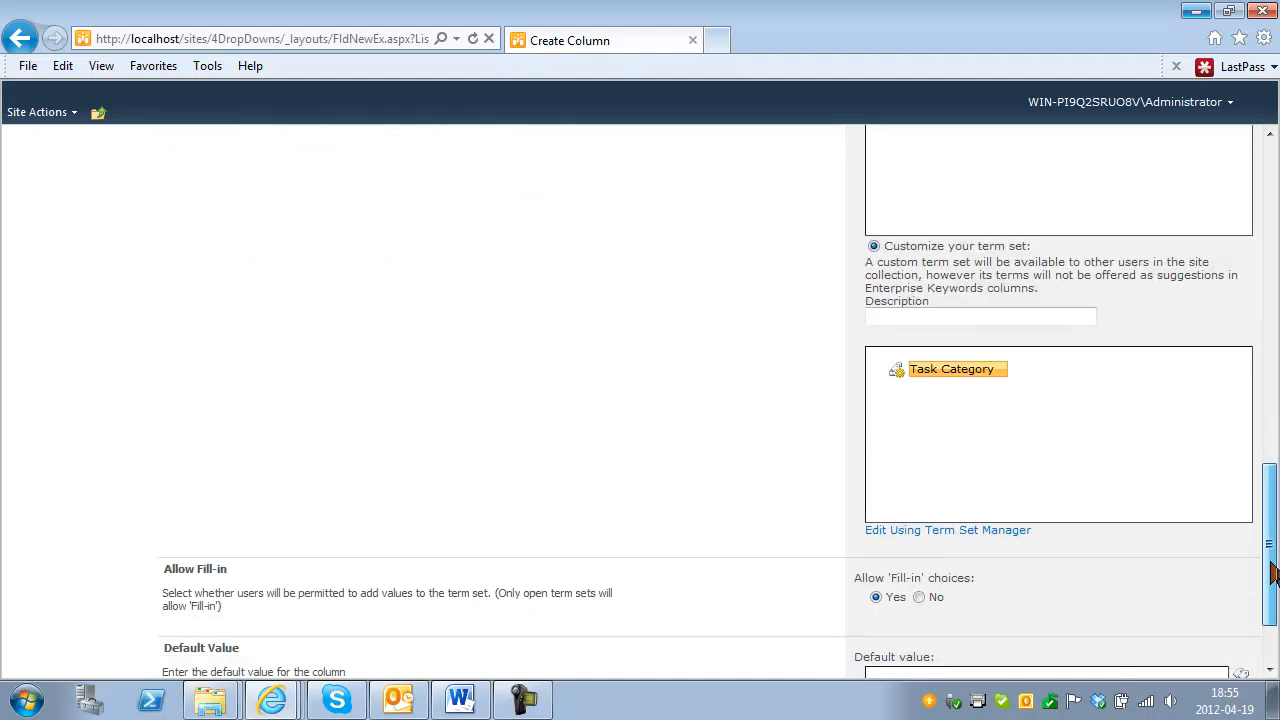
click(998, 371)
click(962, 388)
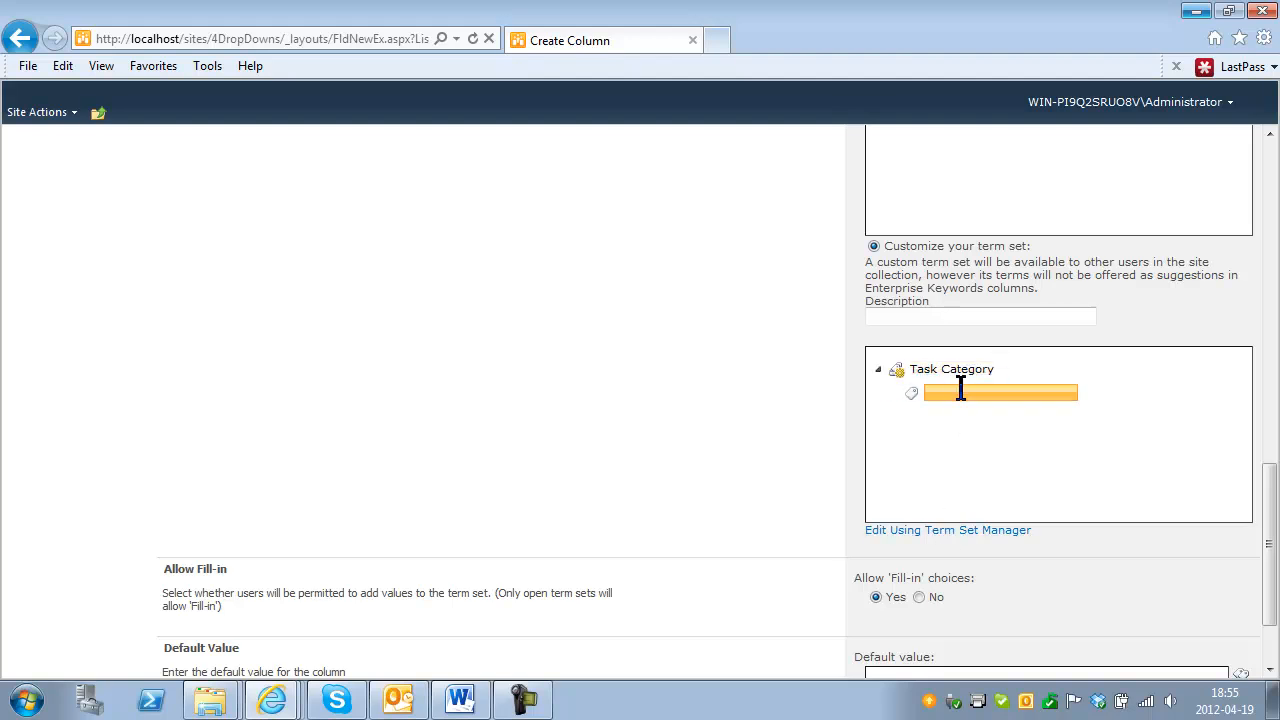
text(Hardware)
key(Return)
text(Users)
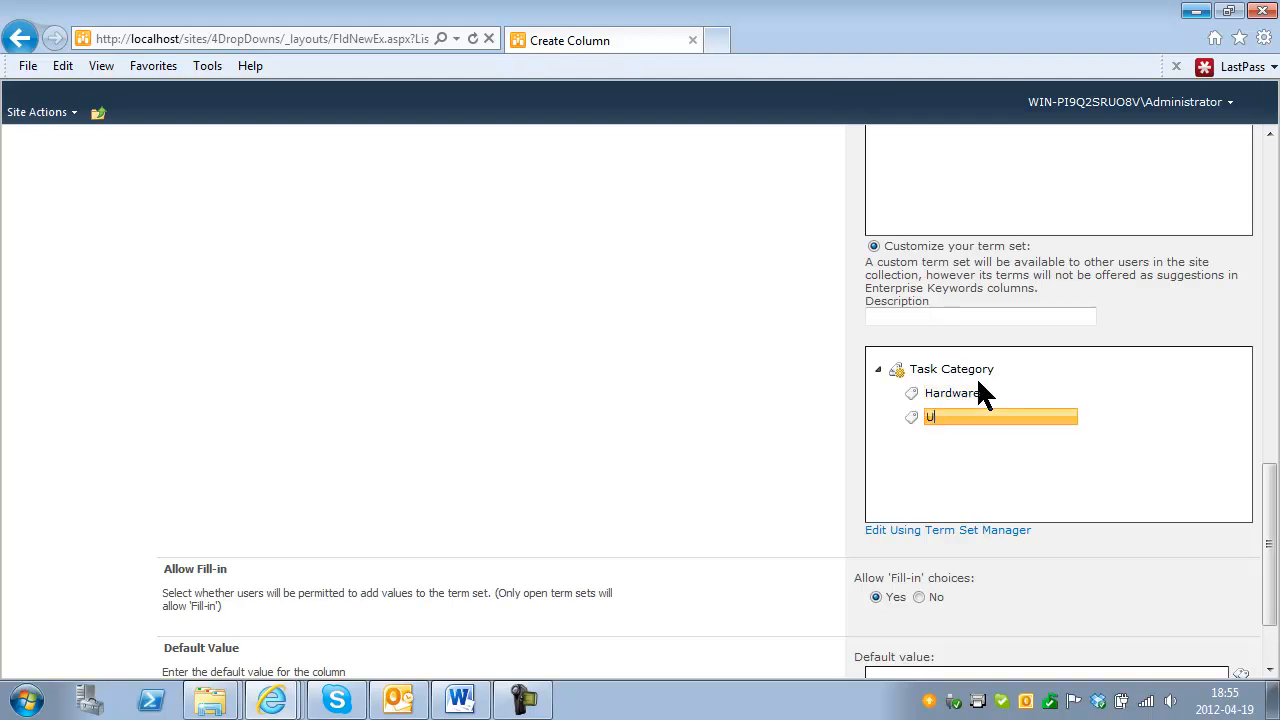
key(Return)
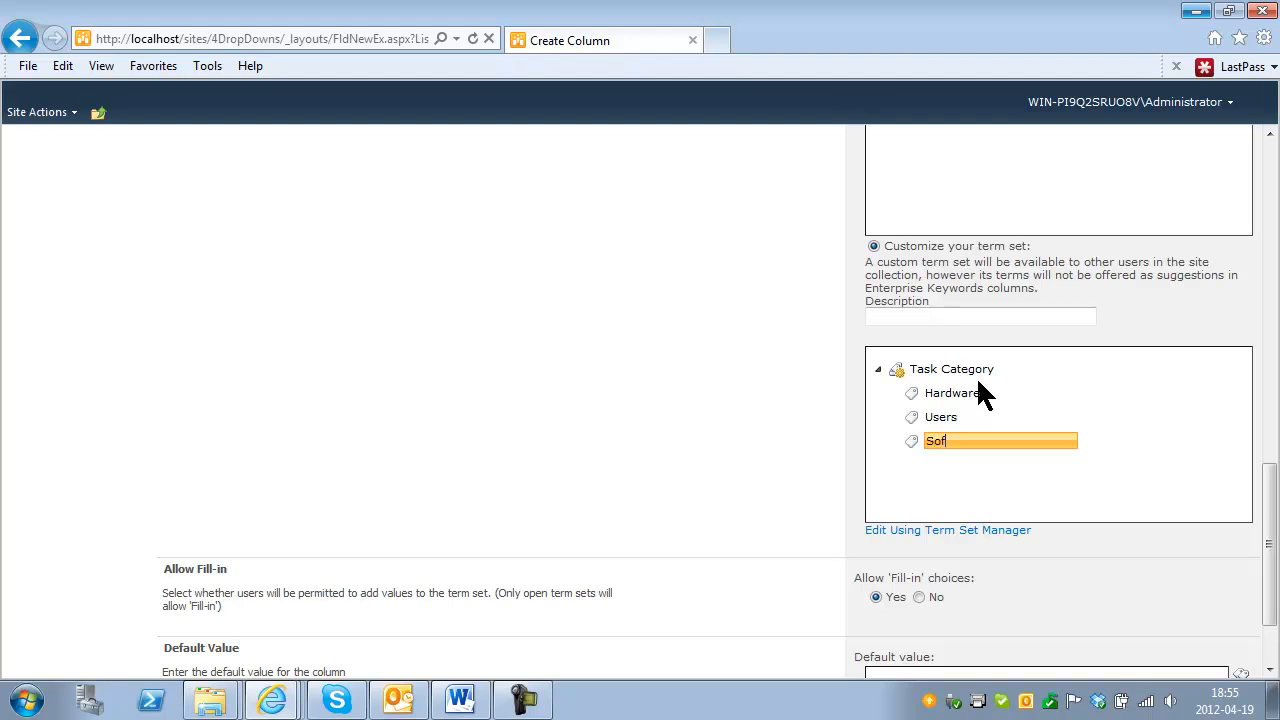
text(Software)
key(Return)
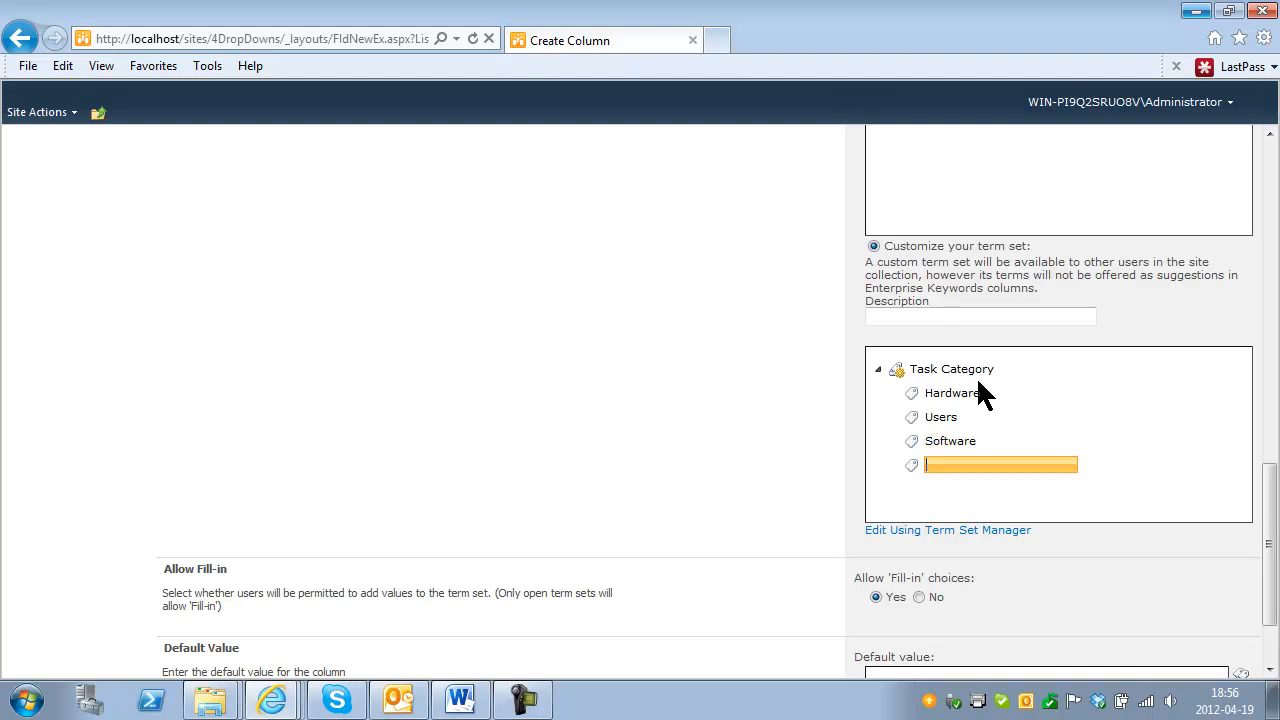
Create the child terms Printers and Mice under the Hardware term.
click(986, 394)
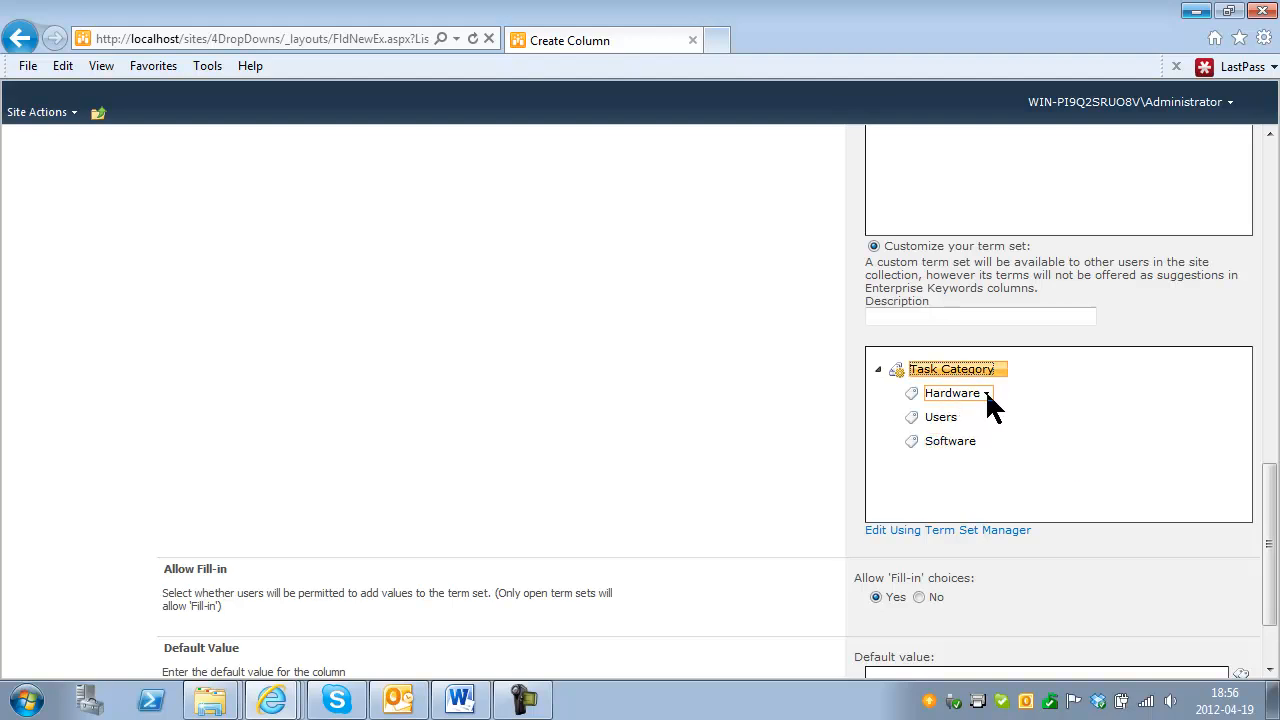
click(928, 411)
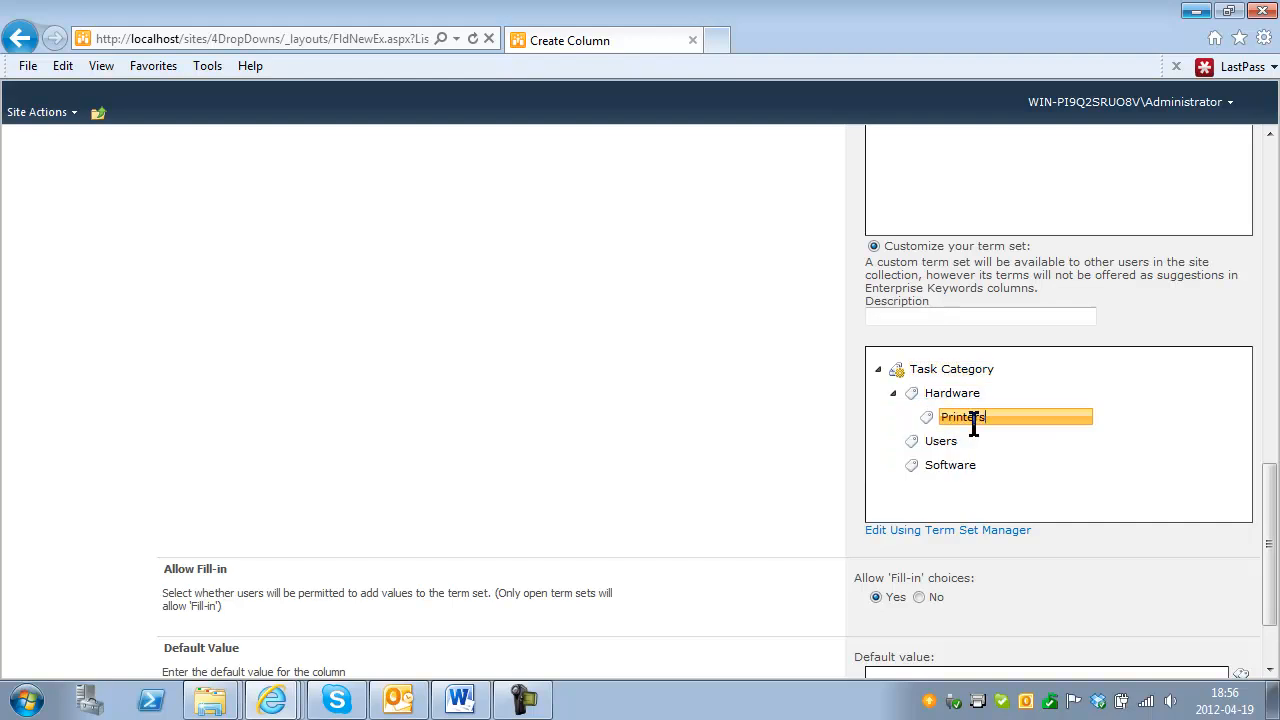
text(Printers)
key(Return)
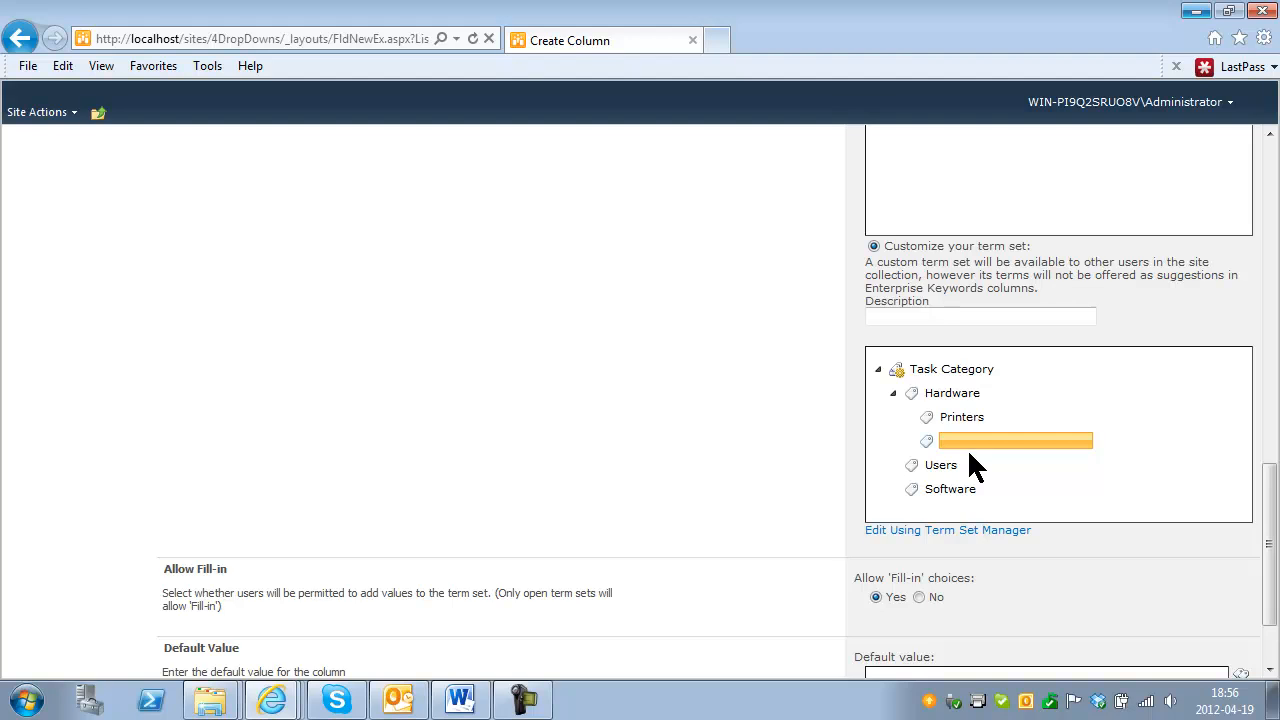
text(Mice)
key(Return)
key(Escape)
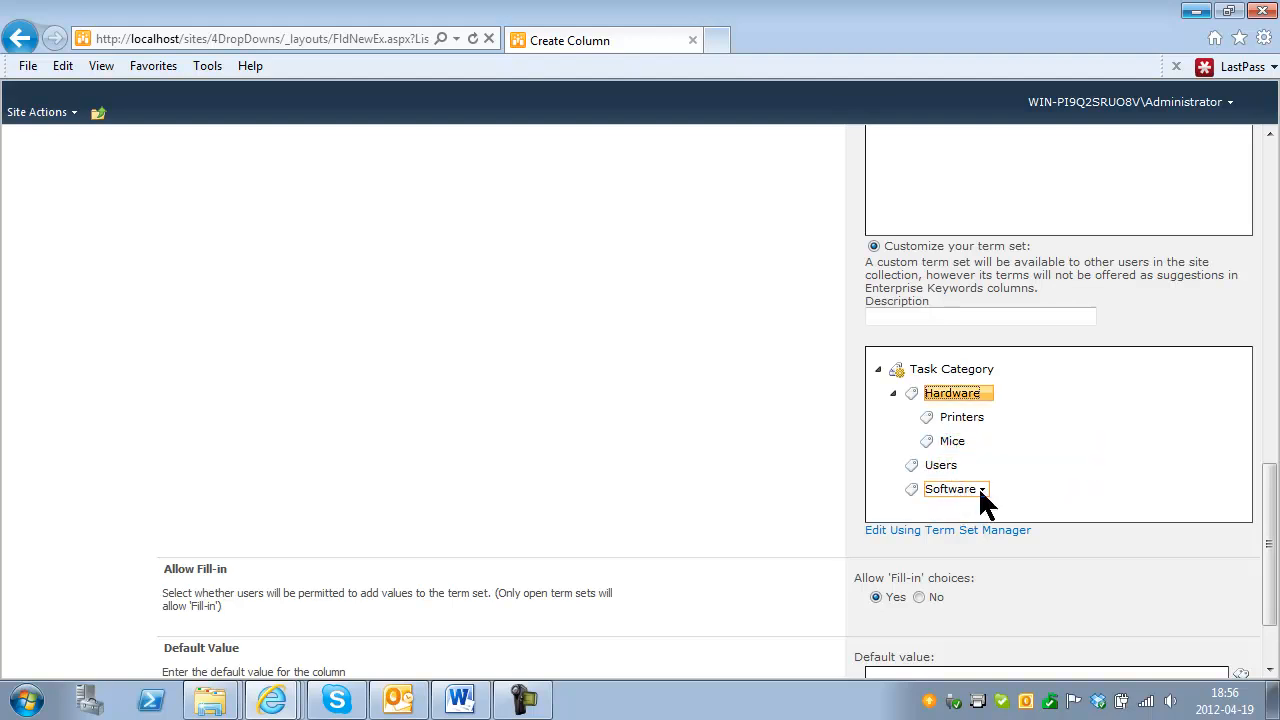
Create the child term New passwords under the Users term.
click(966, 468)
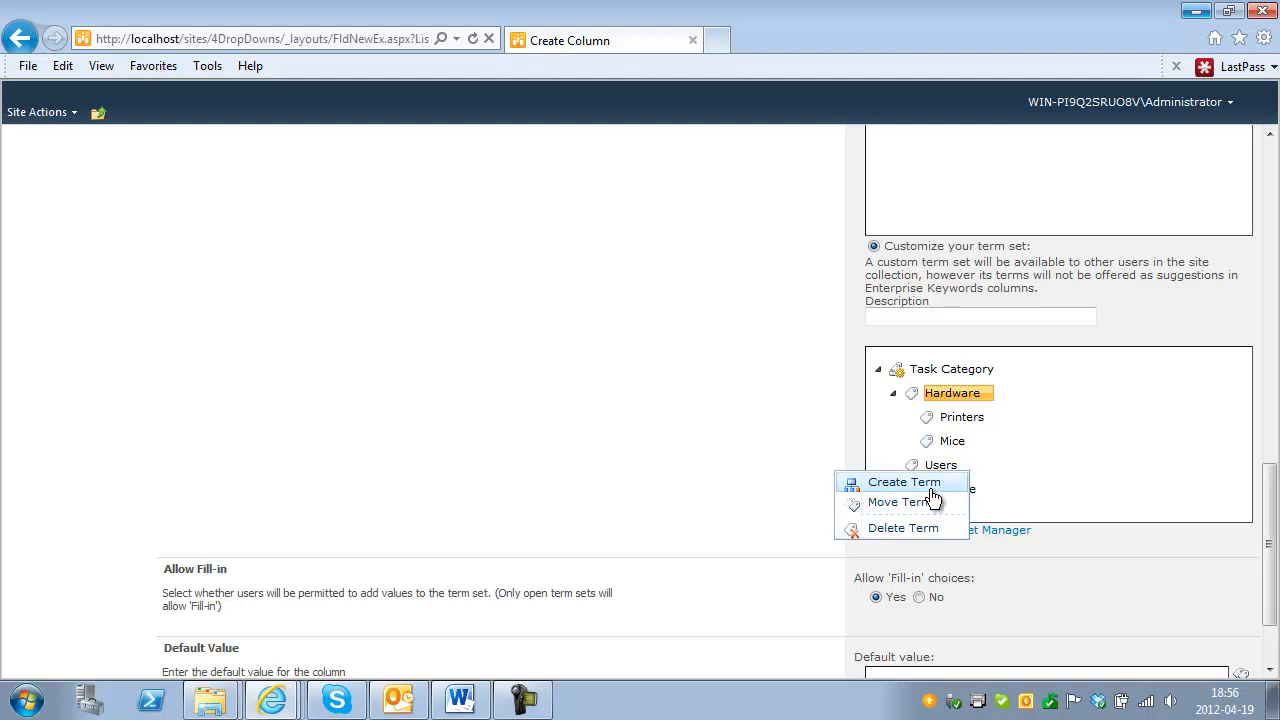
click(931, 488)
text(New passwords)
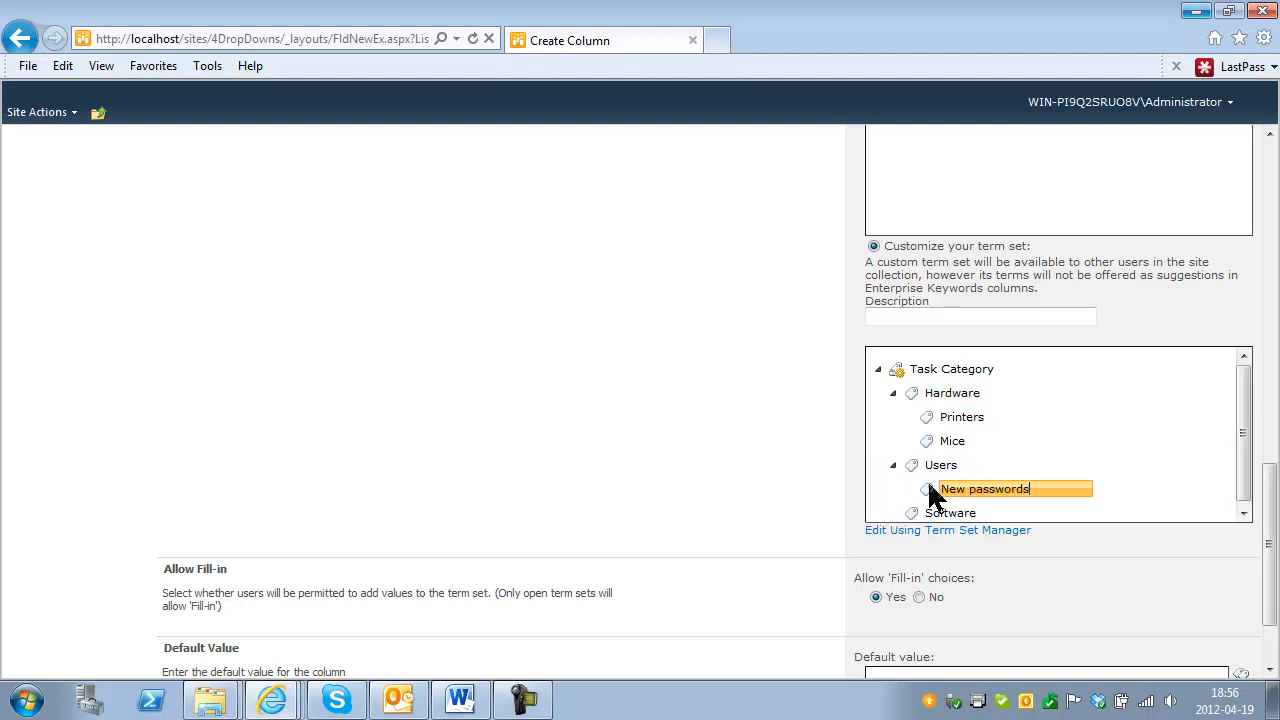
key(Return)
Open the term set in the Term Set Manager, agreeing to save the column changes.
scroll(1266, 557, down, 2)
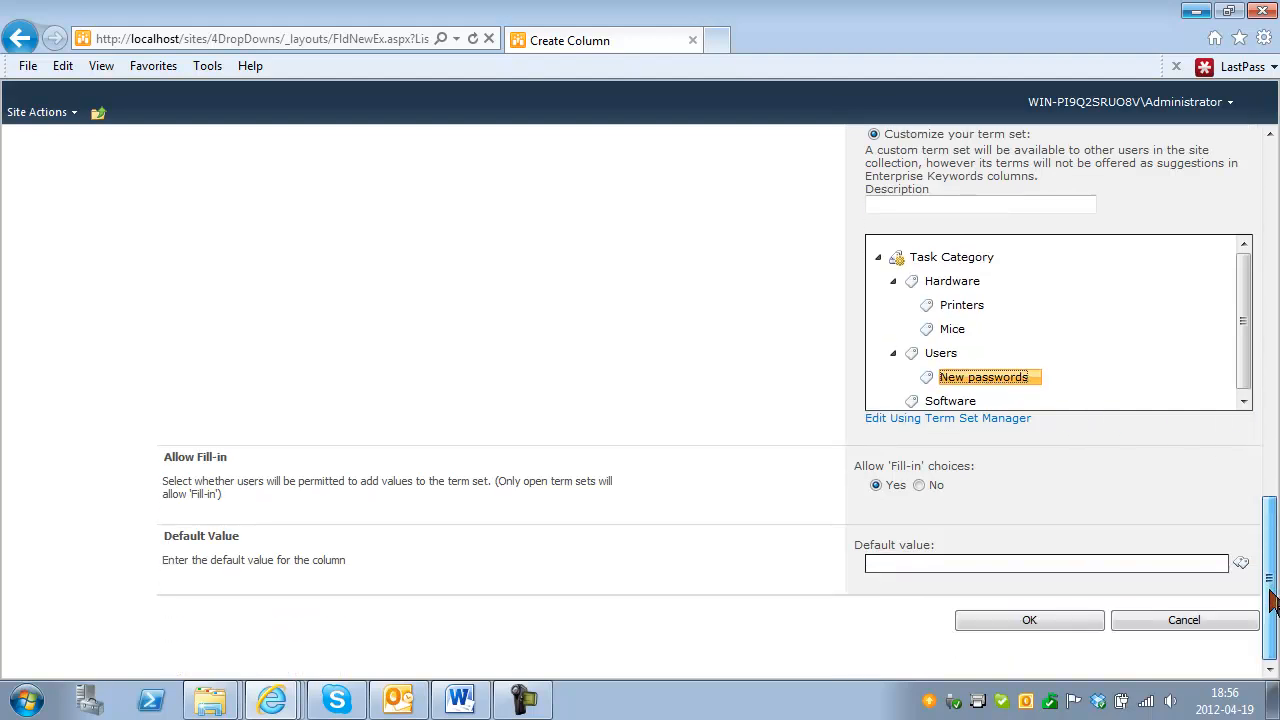
click(930, 420)
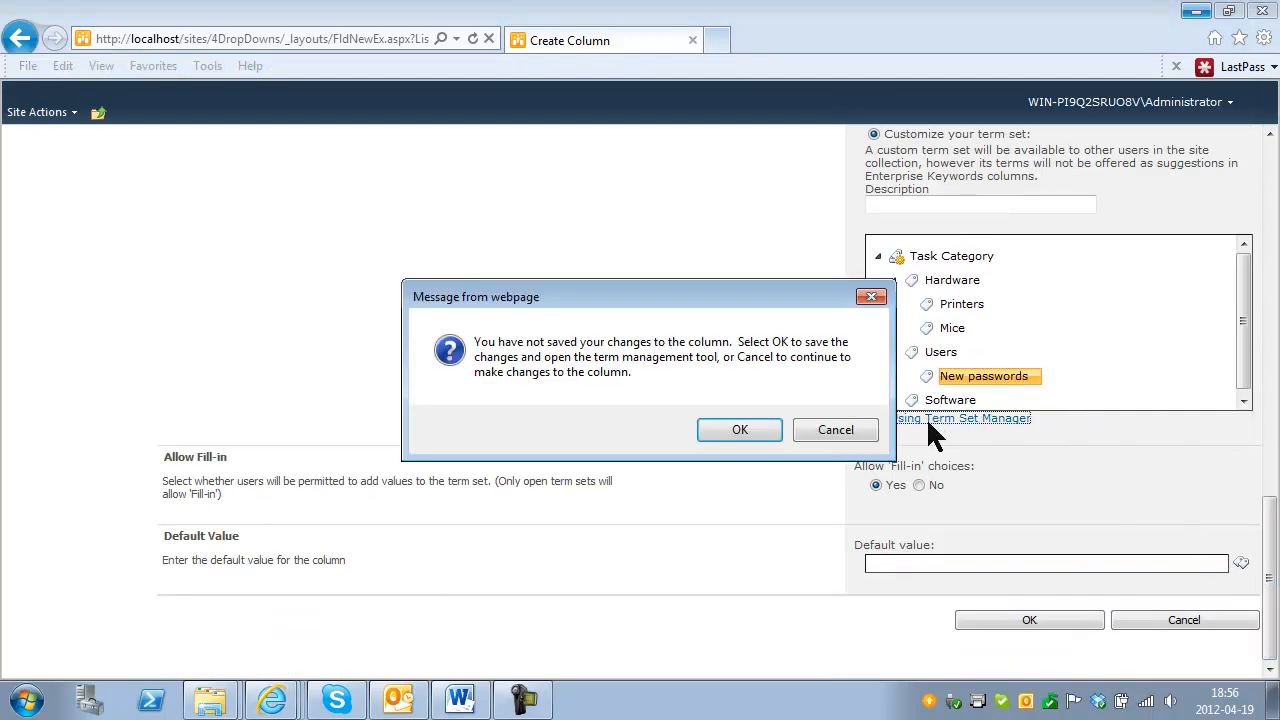
click(736, 432)
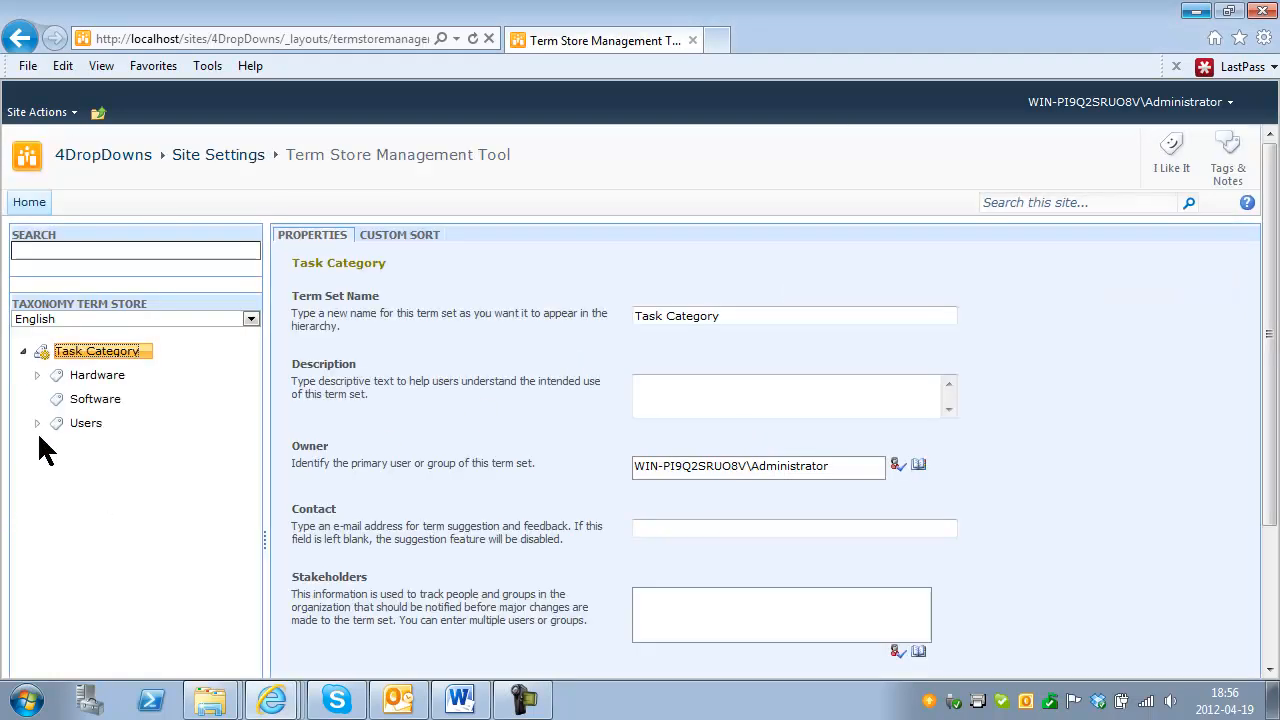
Add Plotters and Line writer as other labels of the Printers term under Hardware, and save the term.
click(38, 375)
click(106, 423)
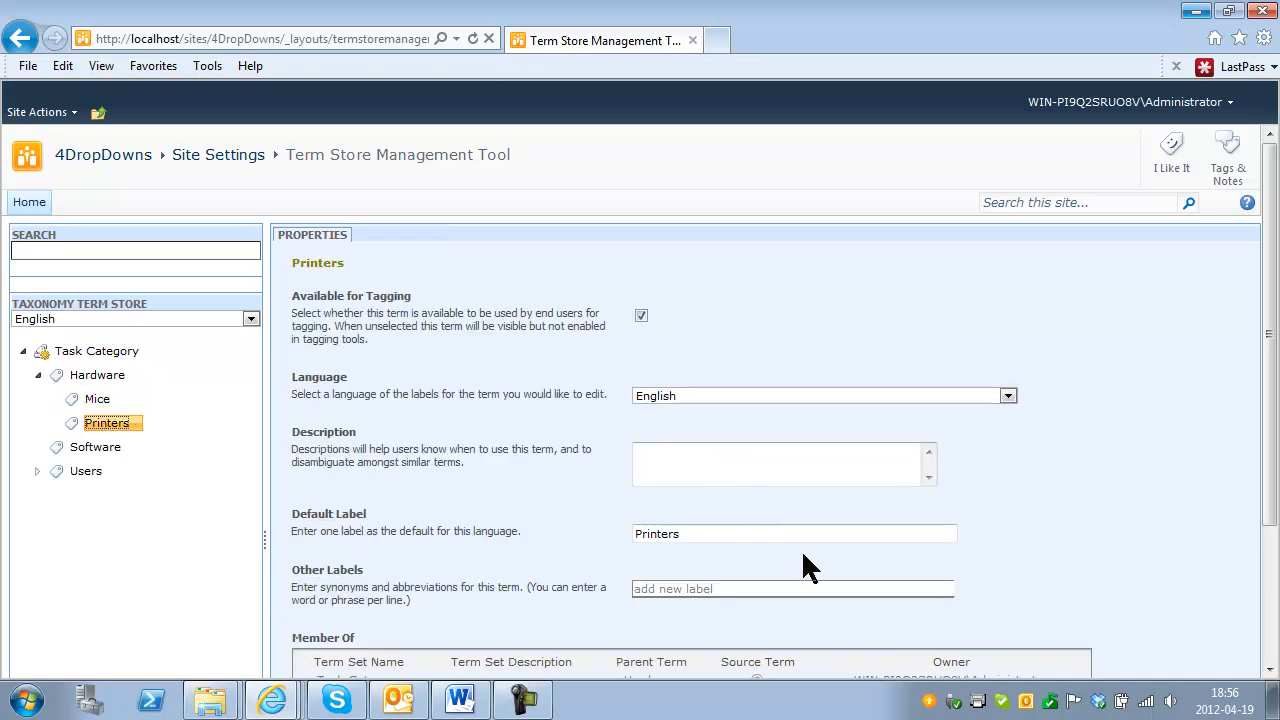
scroll(718, 585, down, 1)
click(693, 510)
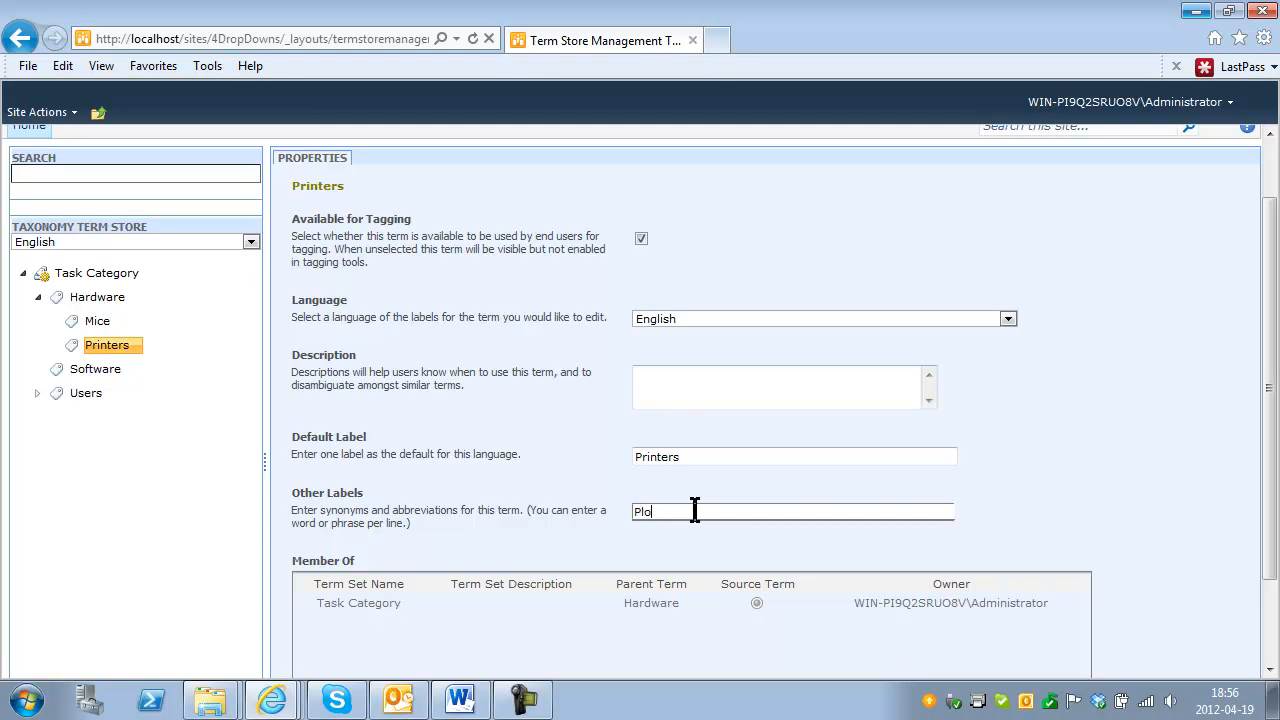
text(Plotters)
key(Return)
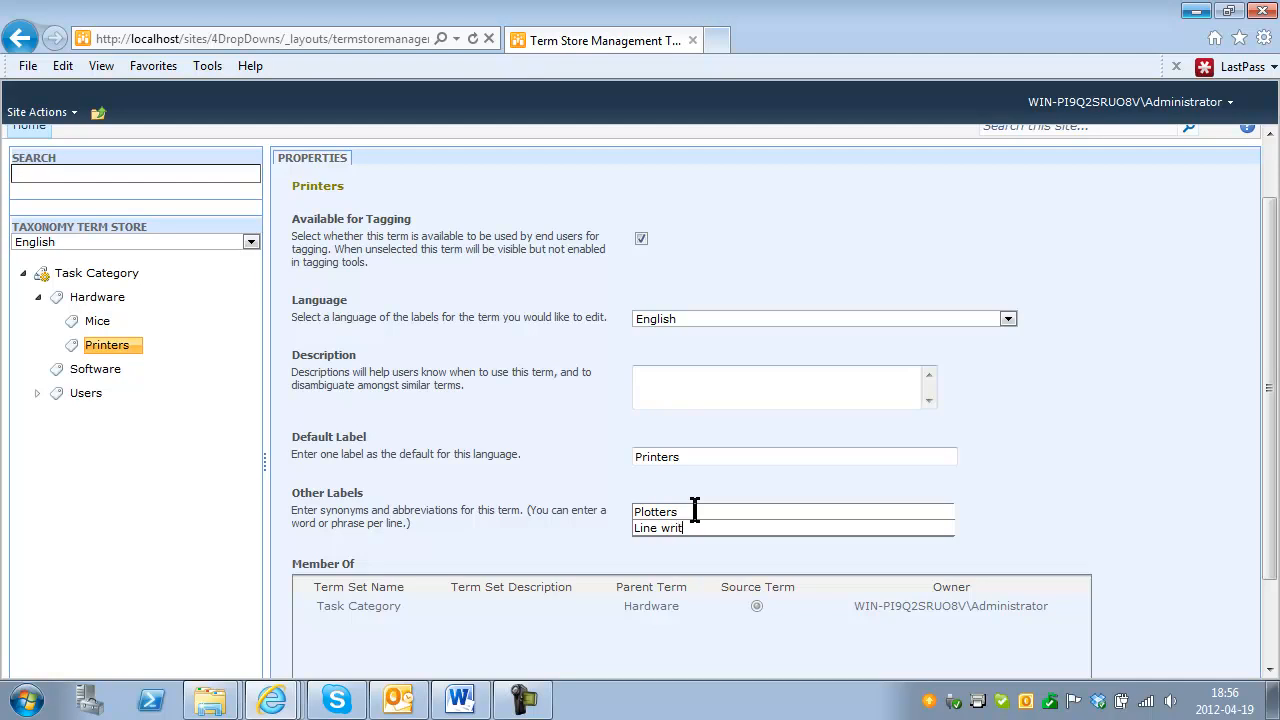
text(Line writer)
key(Return)
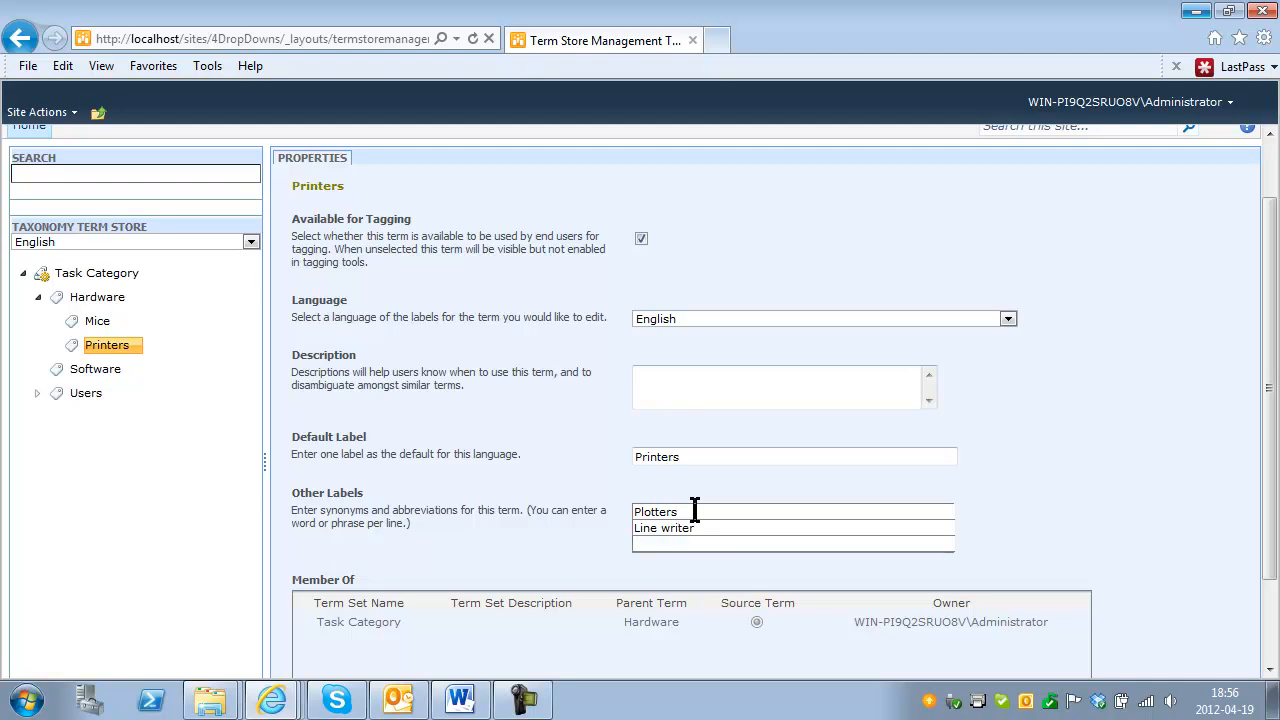
scroll(850, 625, down, 3)
click(857, 628)
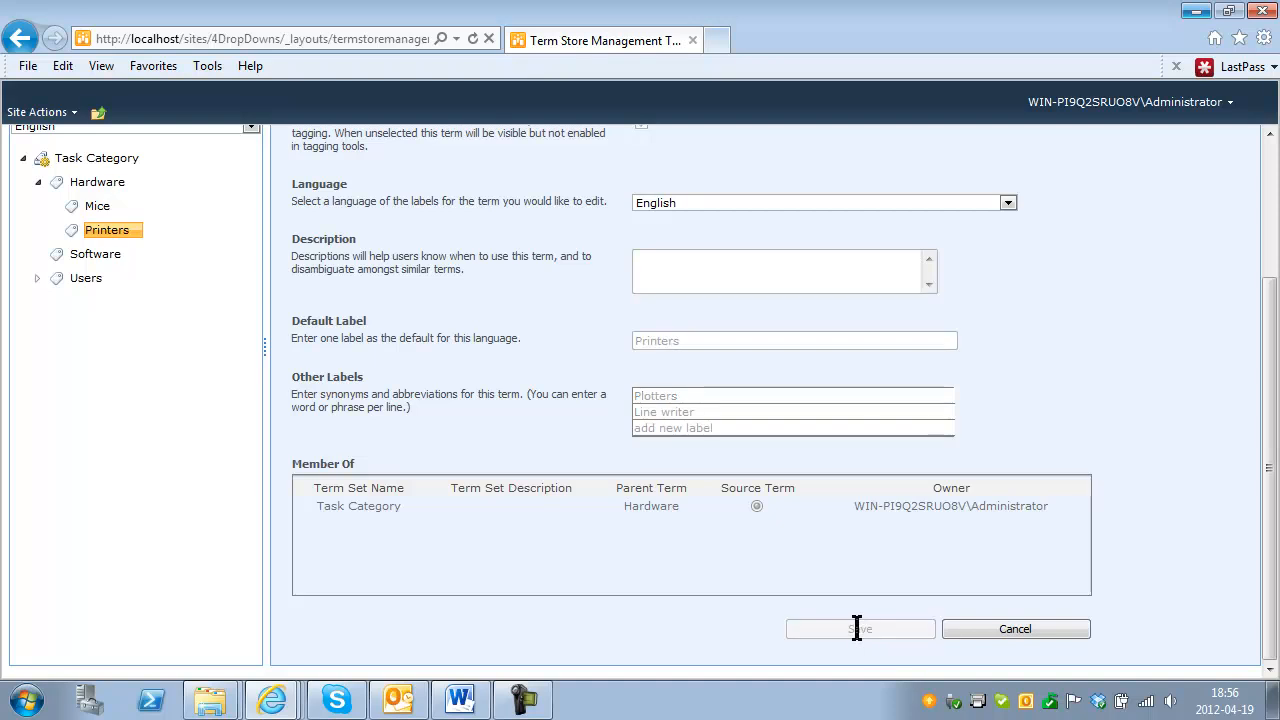
Create the child term New mailbox under the Users term.
click(38, 278)
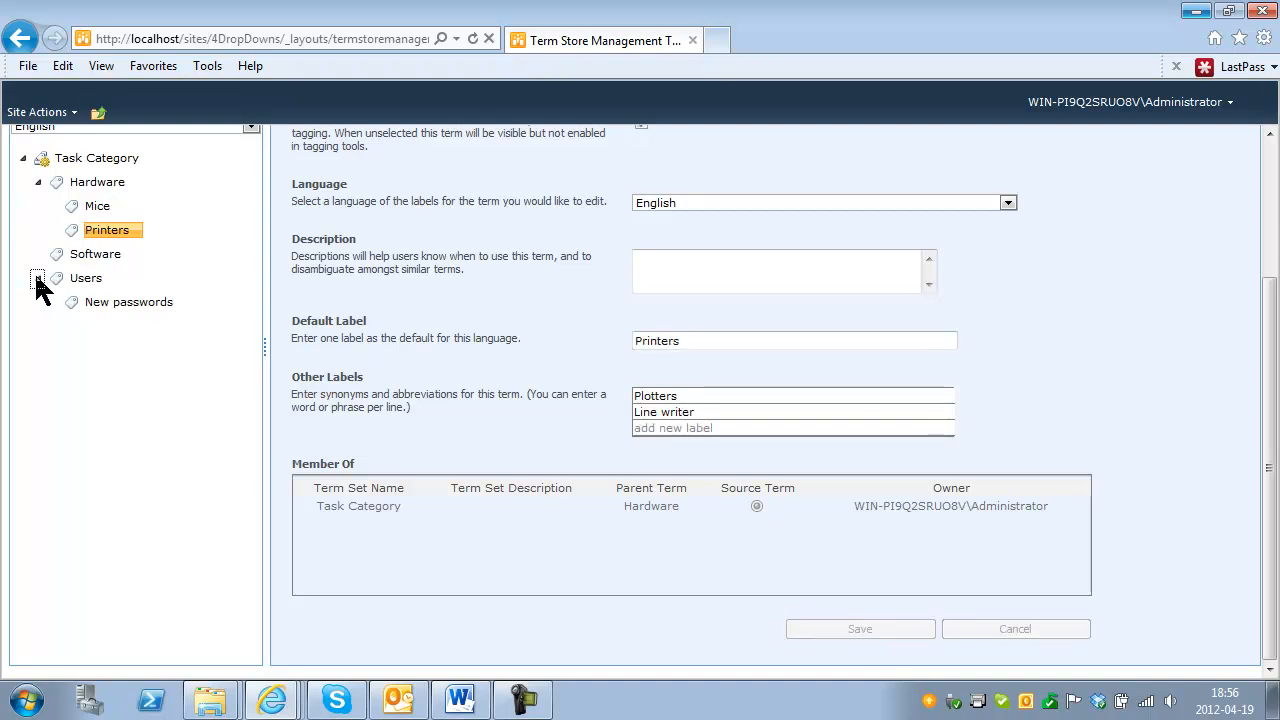
click(107, 278)
click(150, 291)
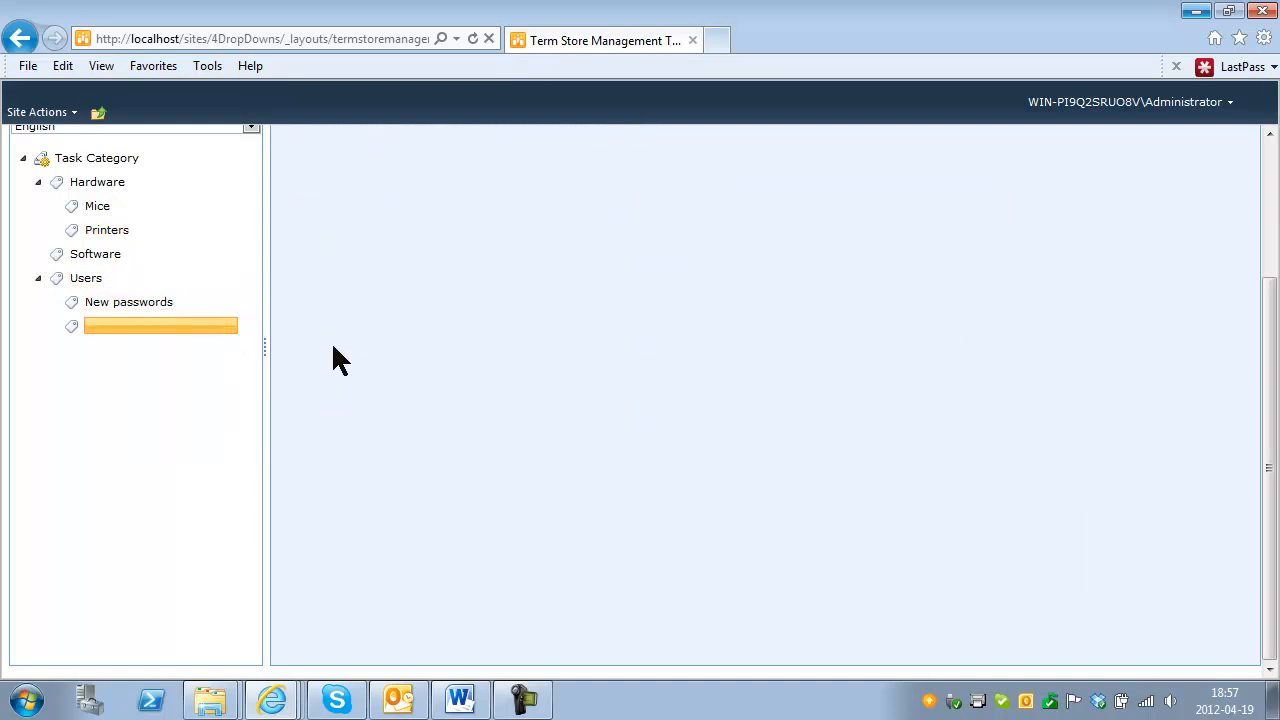
text(New mailbox)
key(Return)
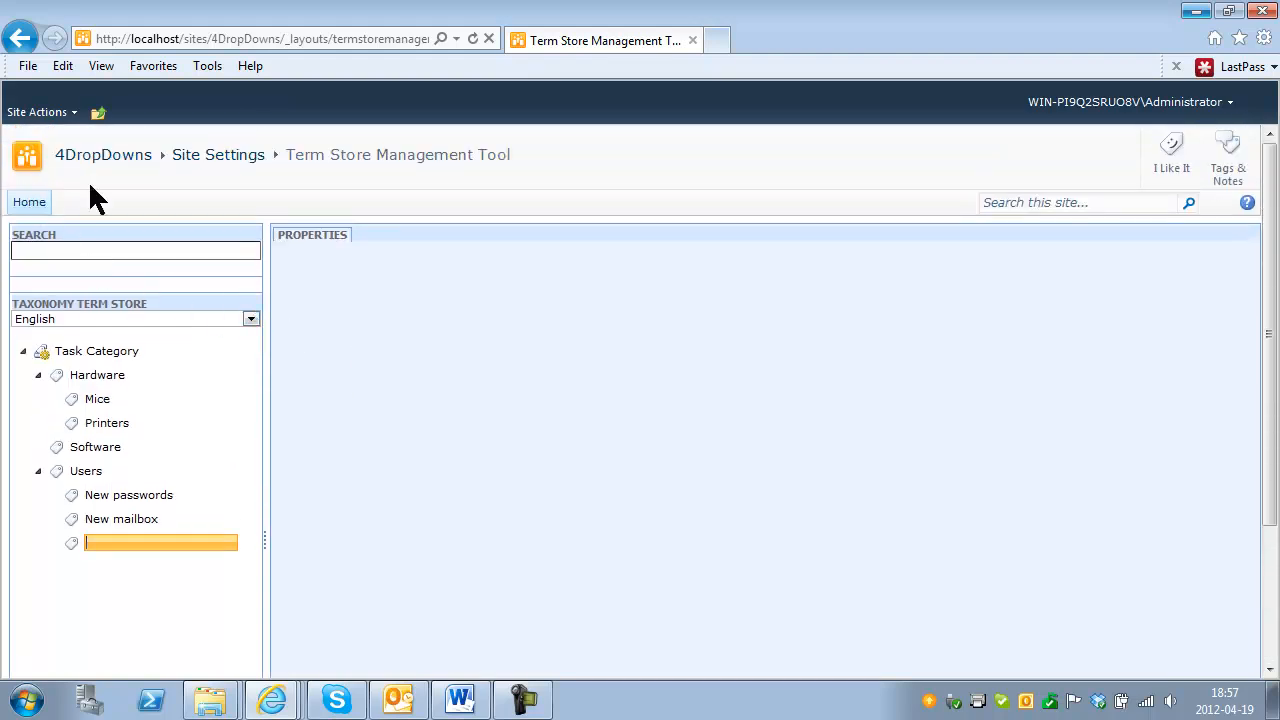
Start a new item in the site's Tasks list and set its Task Category to Printers through the Plotters suggestion.
click(137, 158)
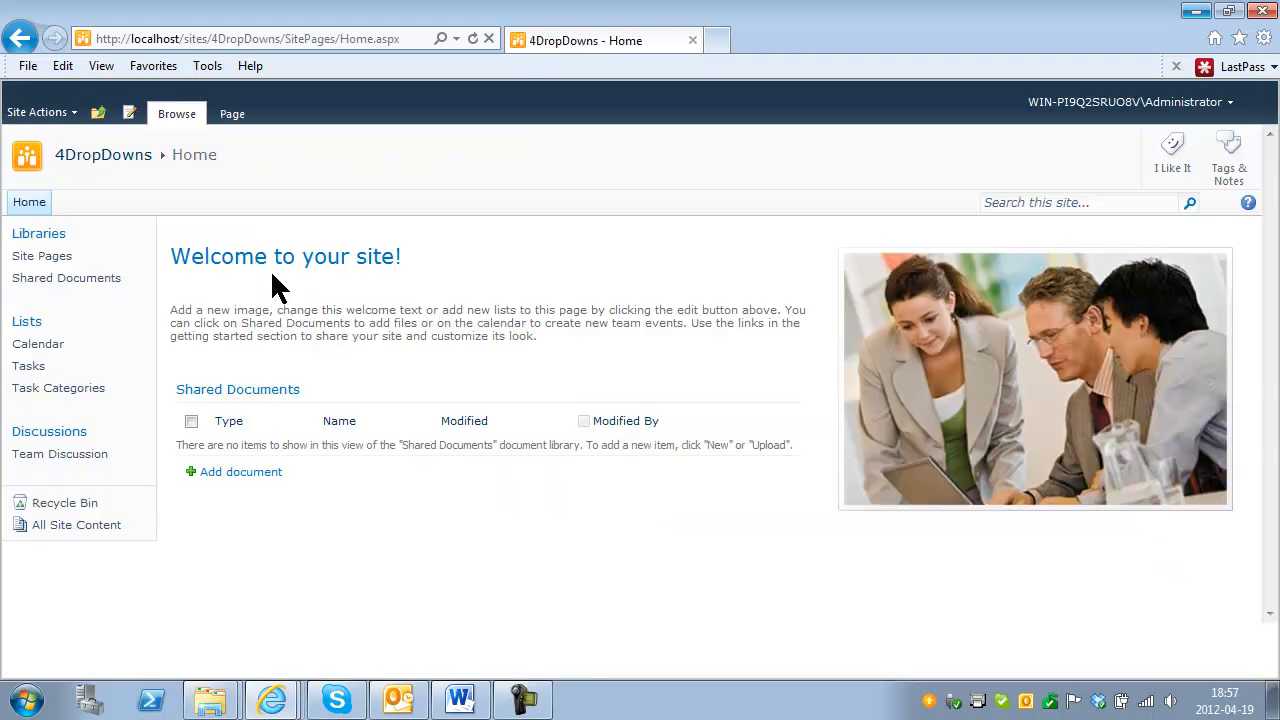
click(40, 367)
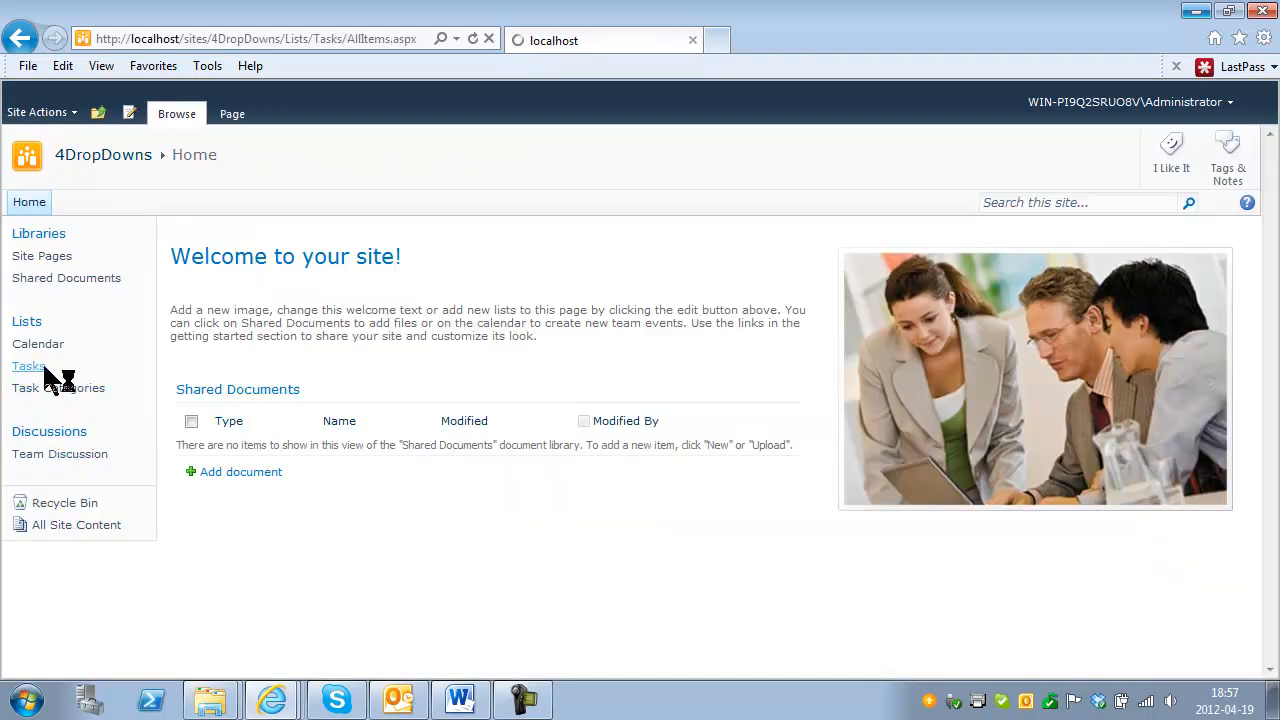
click(247, 291)
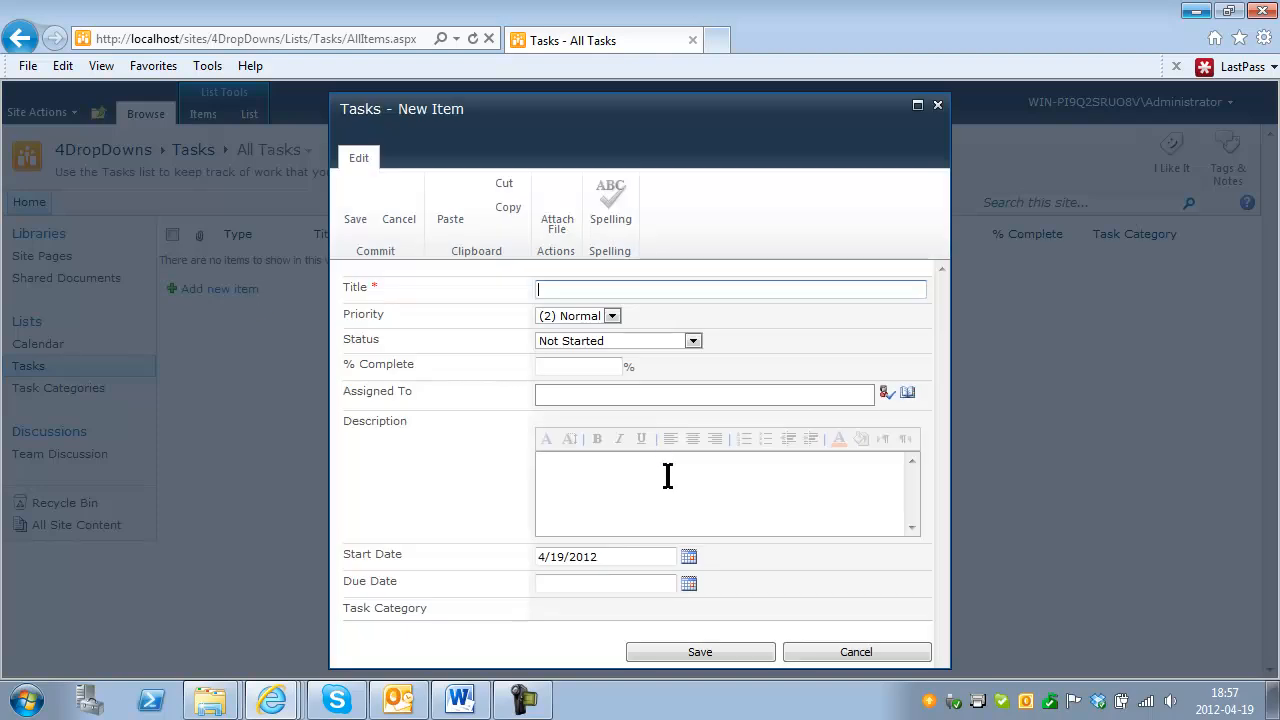
click(565, 580)
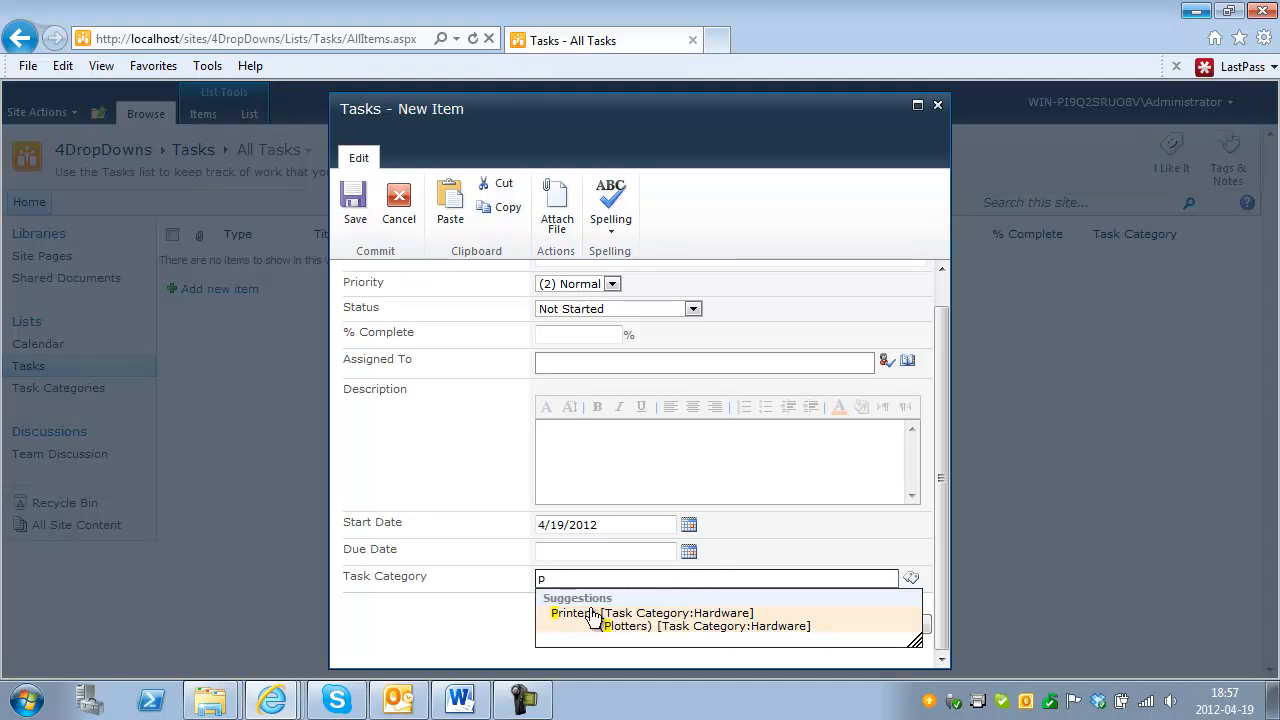
click(643, 626)
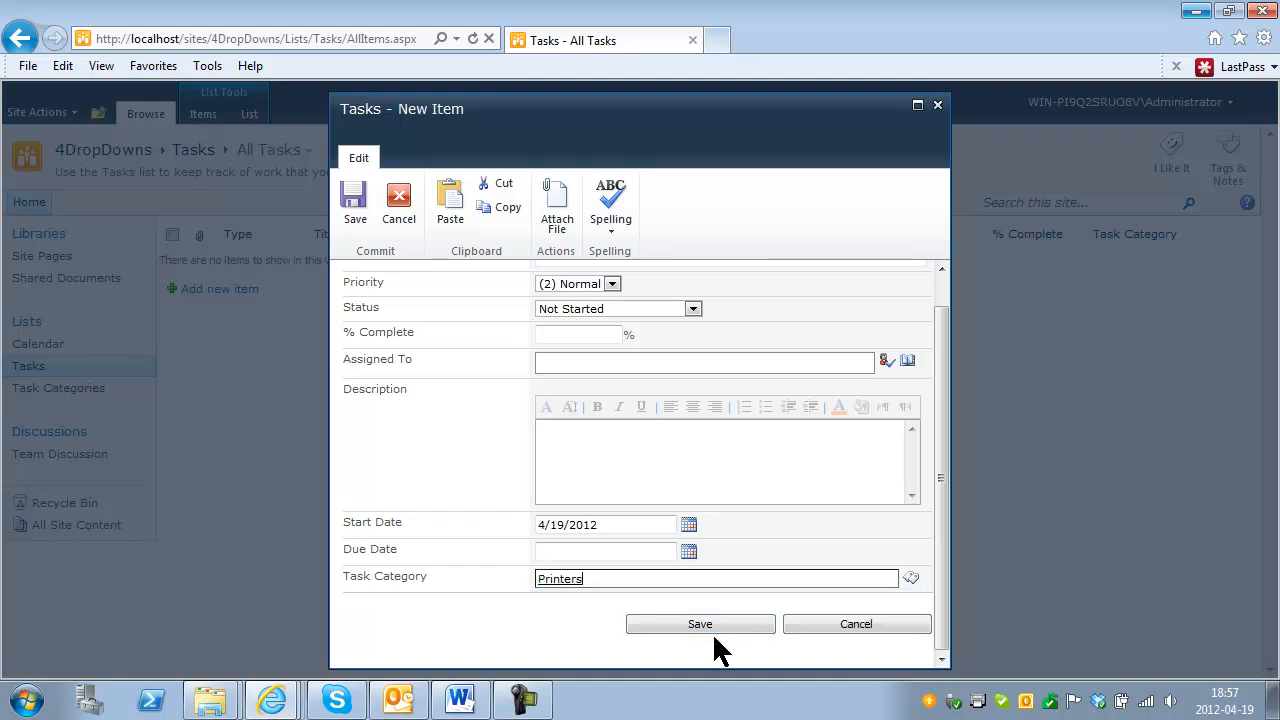
Add the term Word under Software from the Task Category term picker and choose it as the task's category.
click(910, 584)
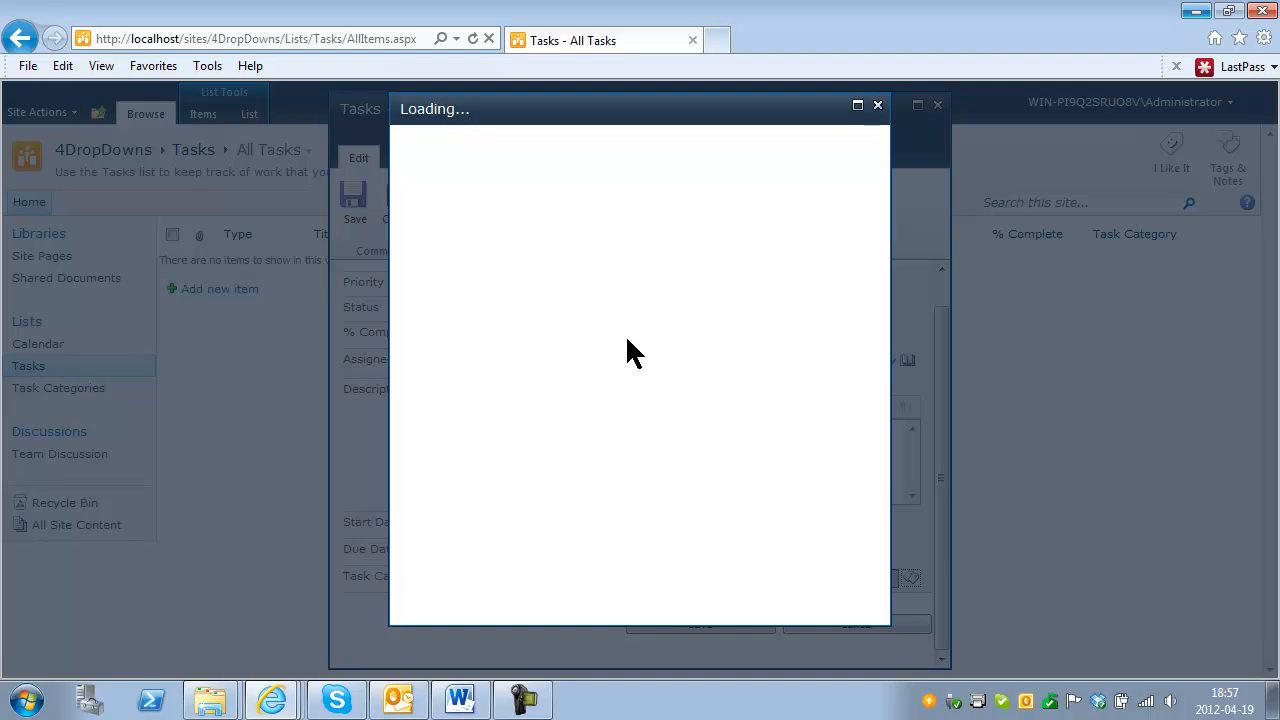
click(425, 336)
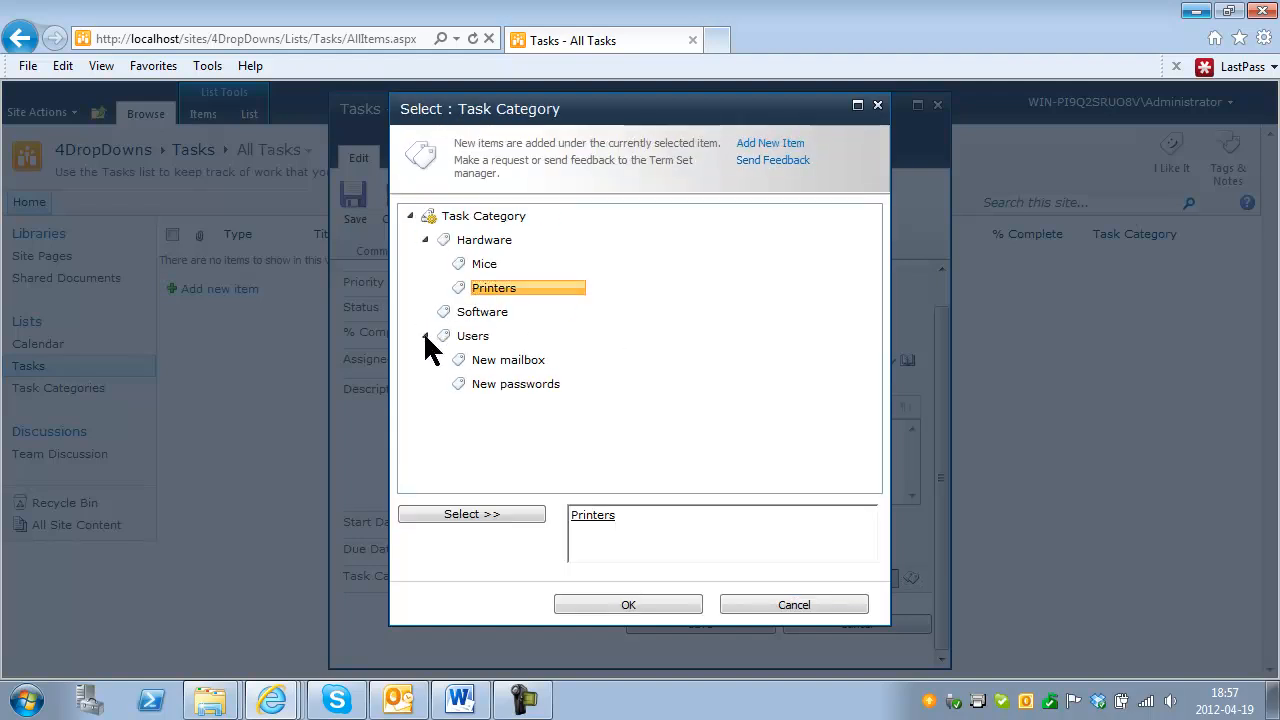
click(505, 315)
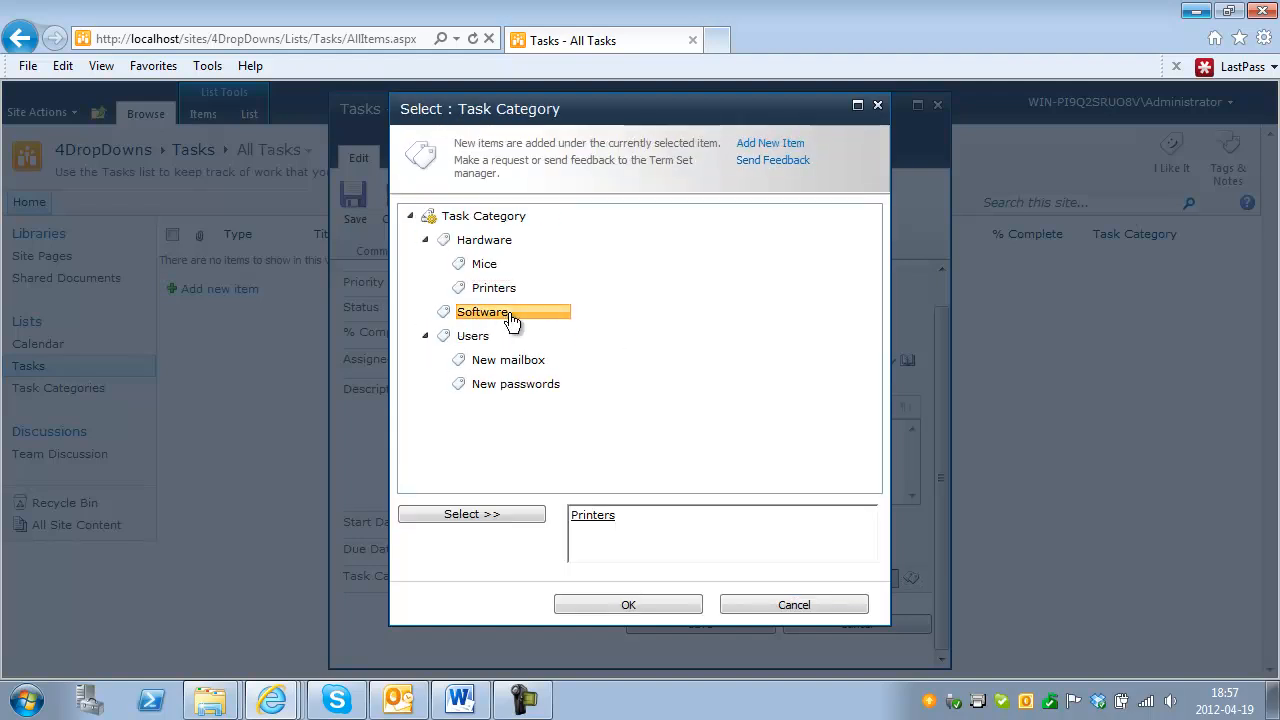
click(767, 144)
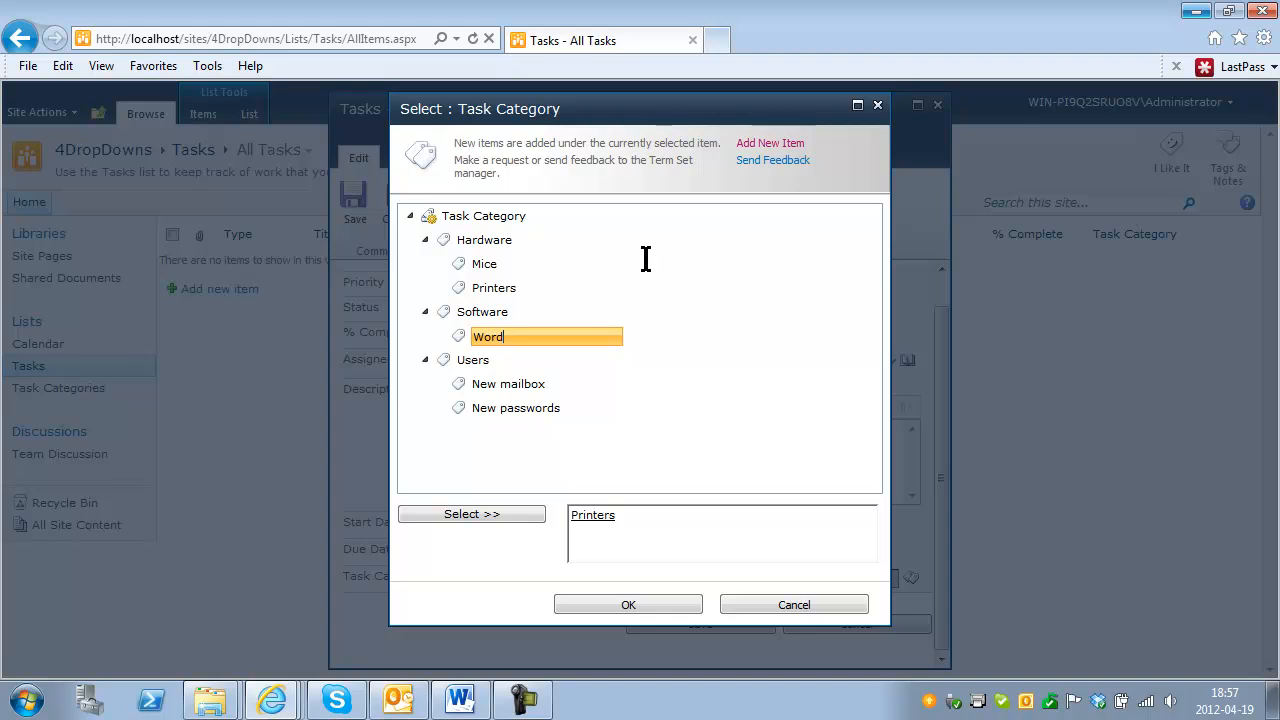
click(457, 515)
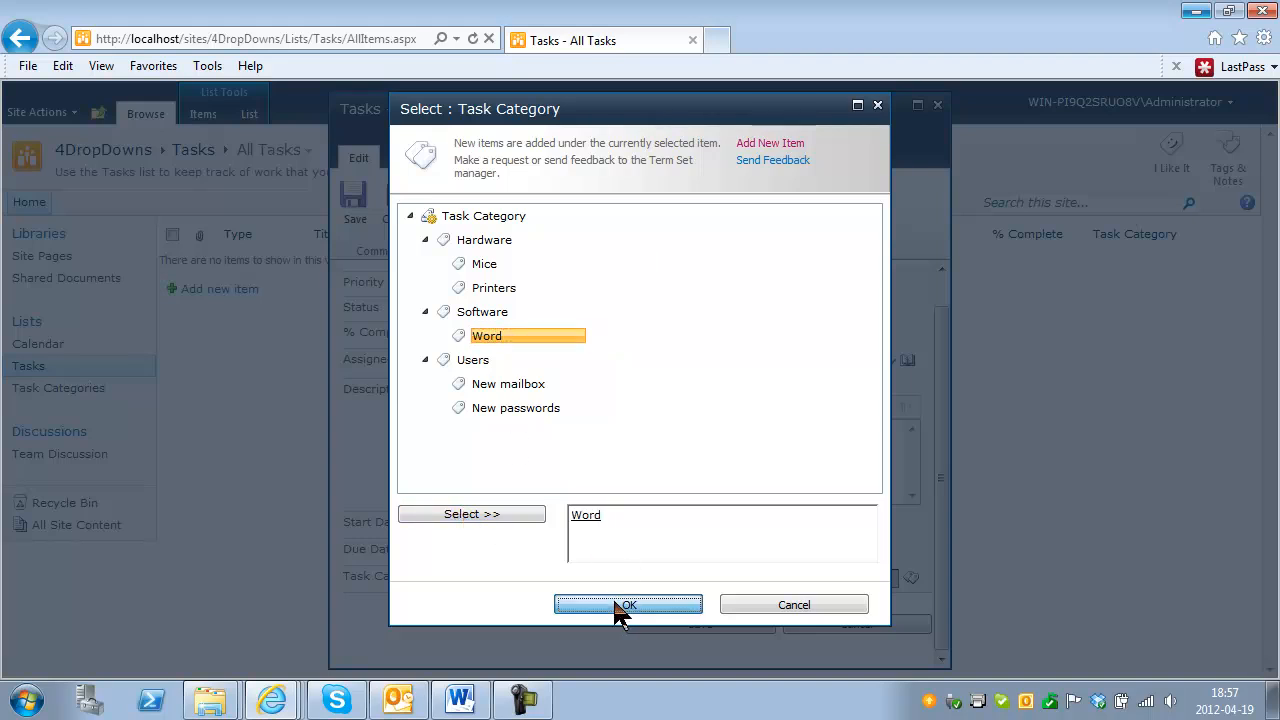
click(617, 607)
Try to save the new task without a title, and close its form without saving.
click(662, 620)
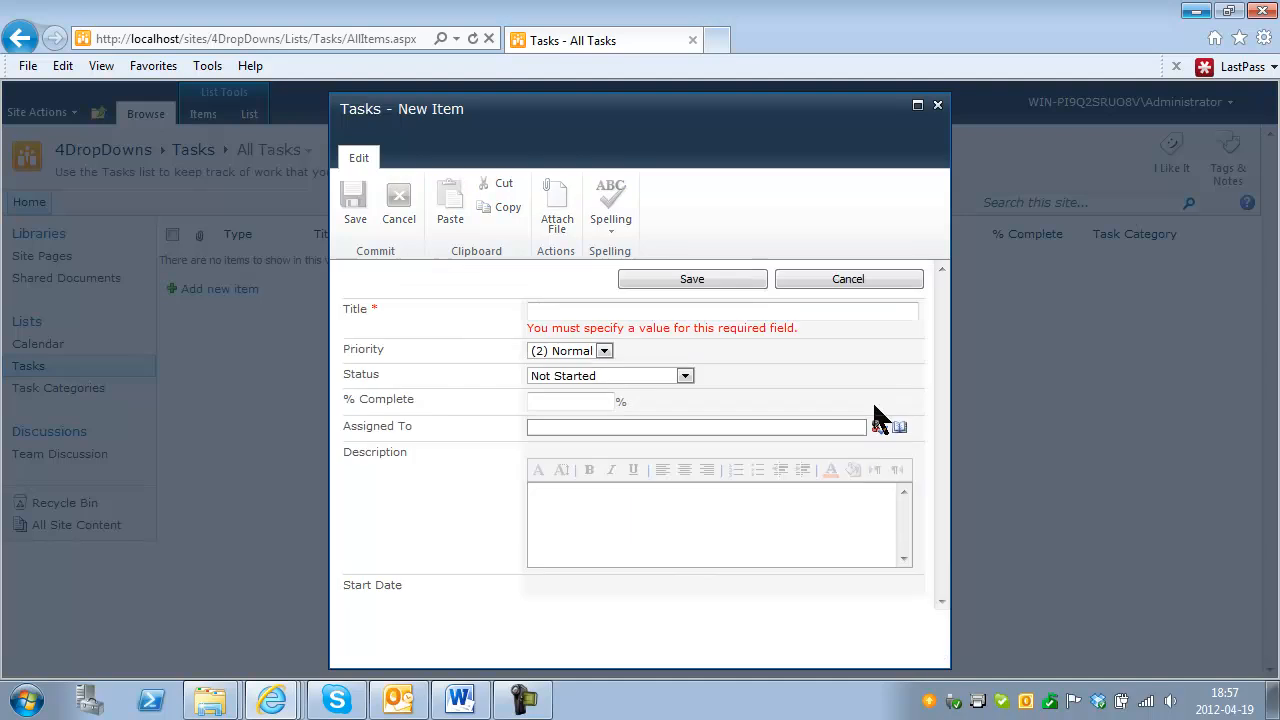
scroll(700, 380, down, 2)
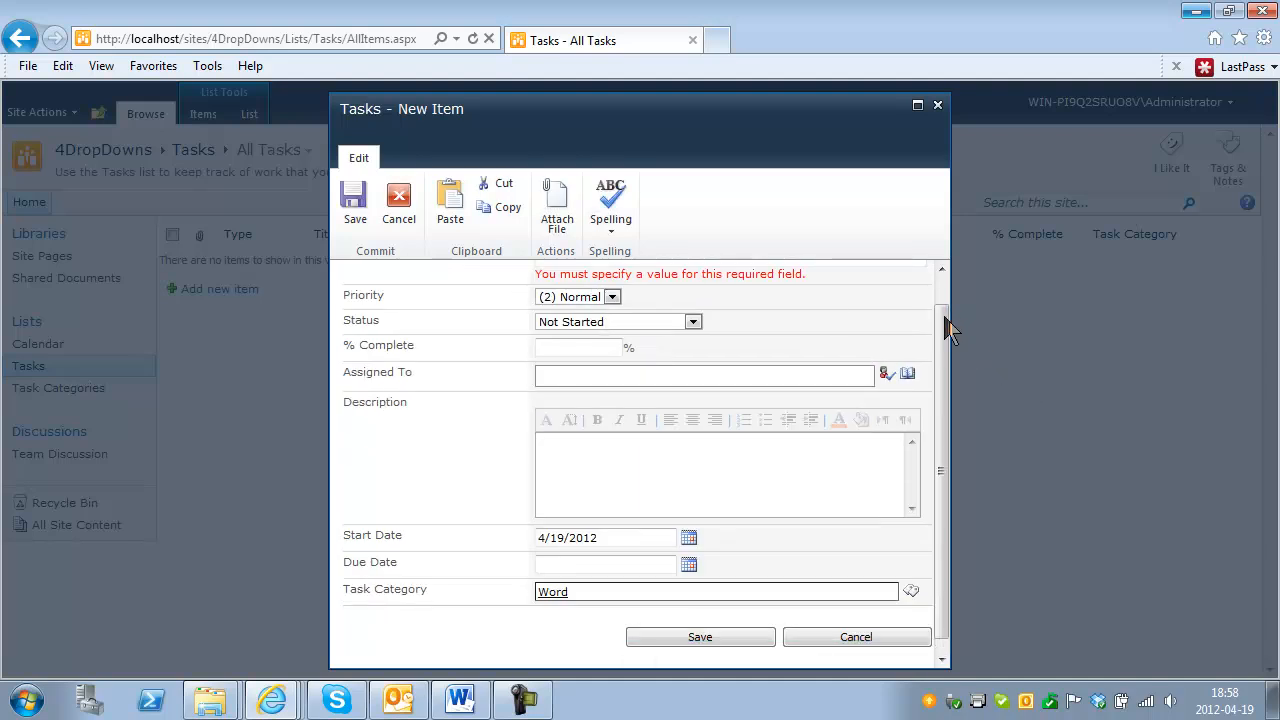
scroll(946, 323, up, 1)
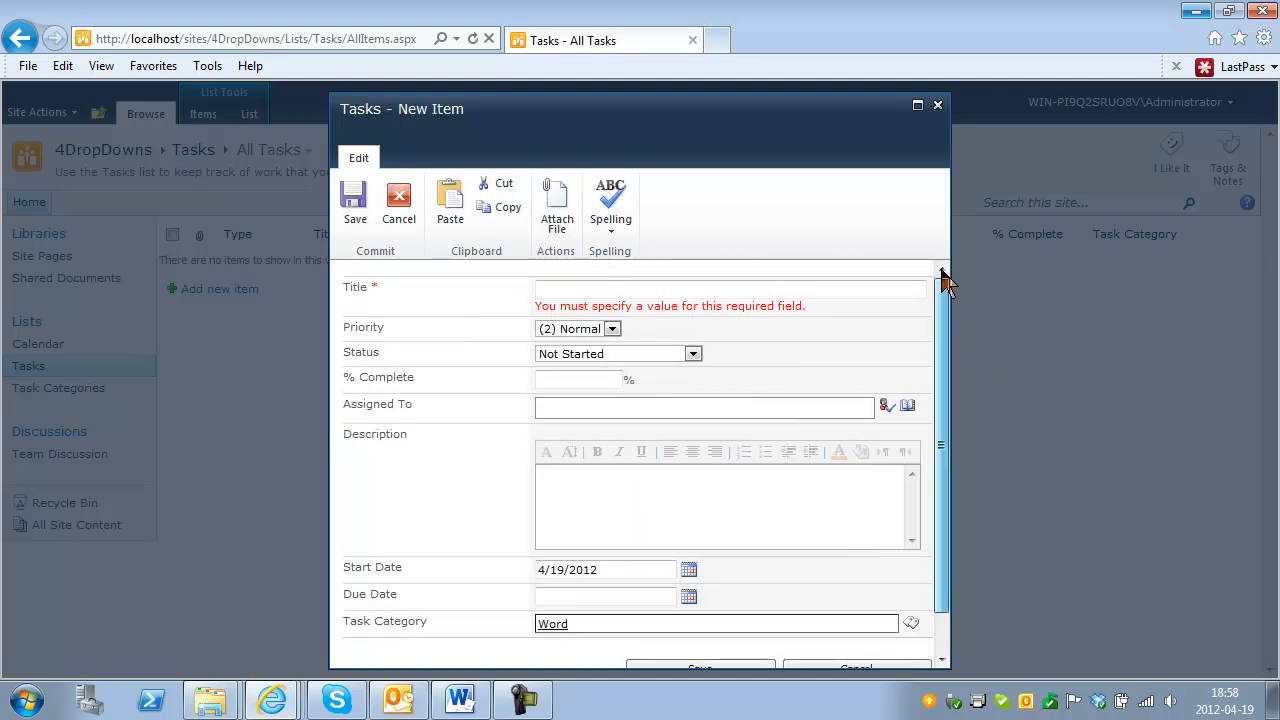
click(938, 107)
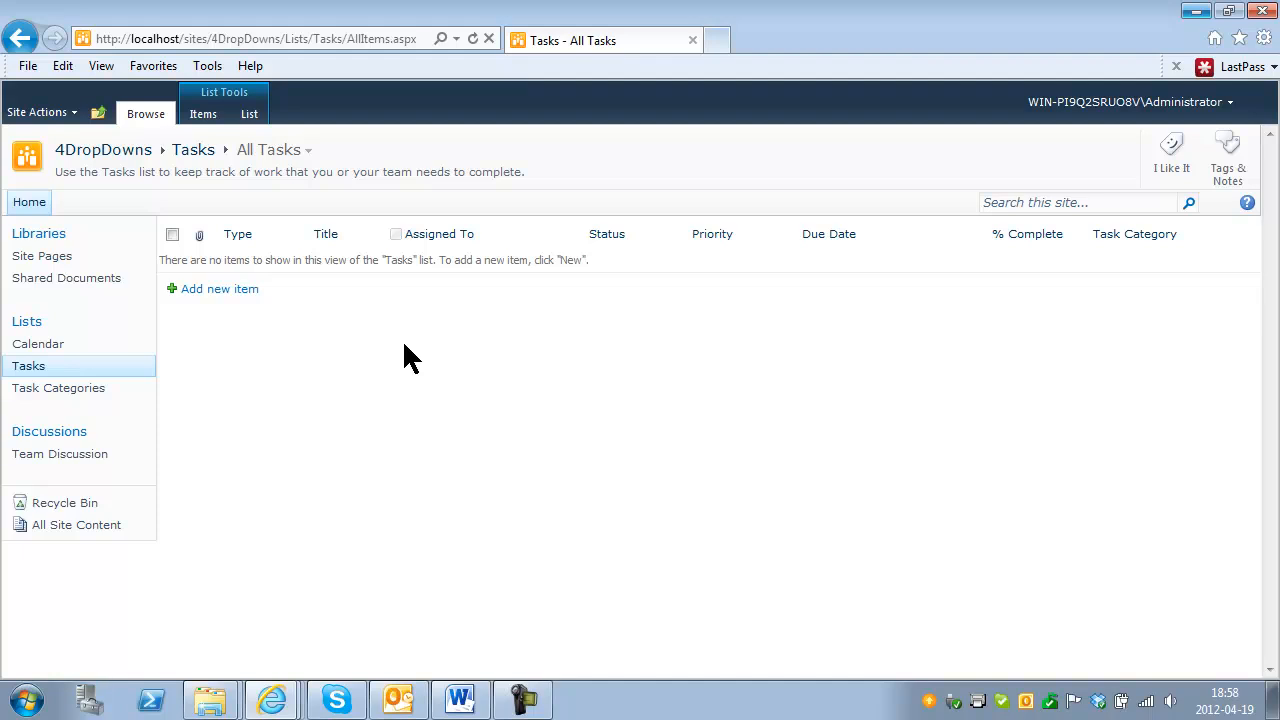
View the column types offered for a new column in the Tasks list, and close the form.
click(249, 114)
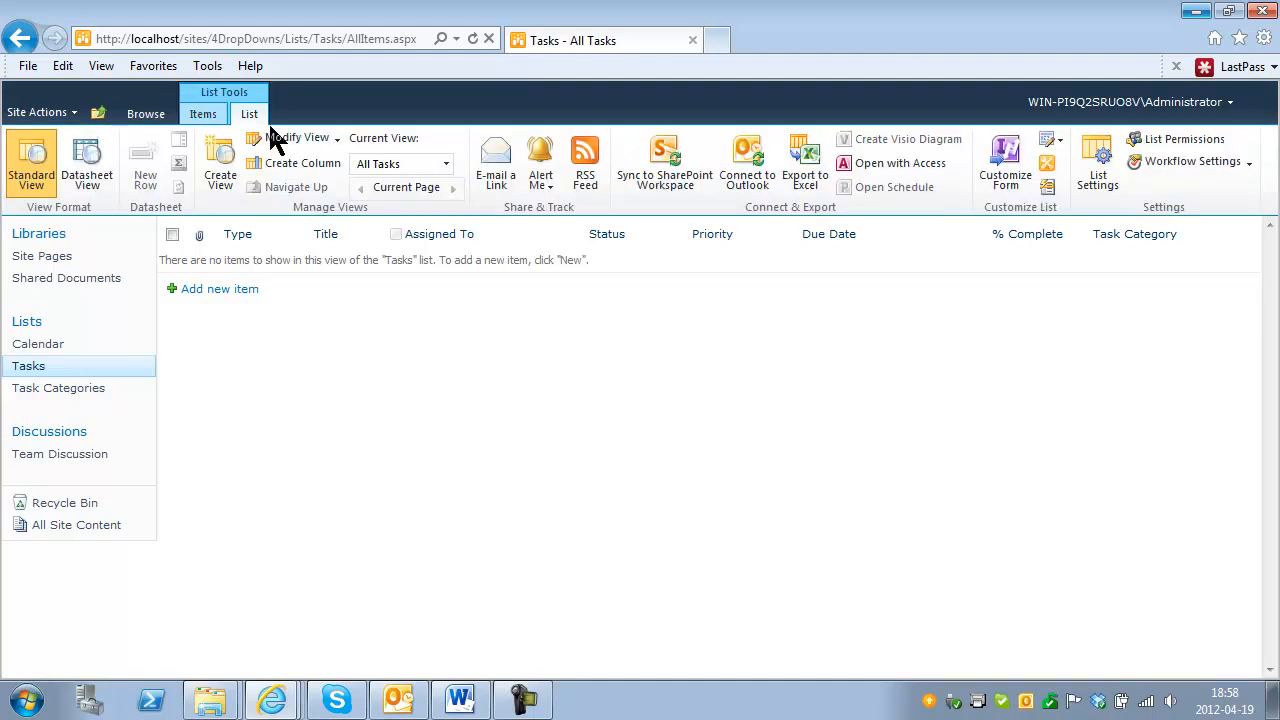
click(308, 170)
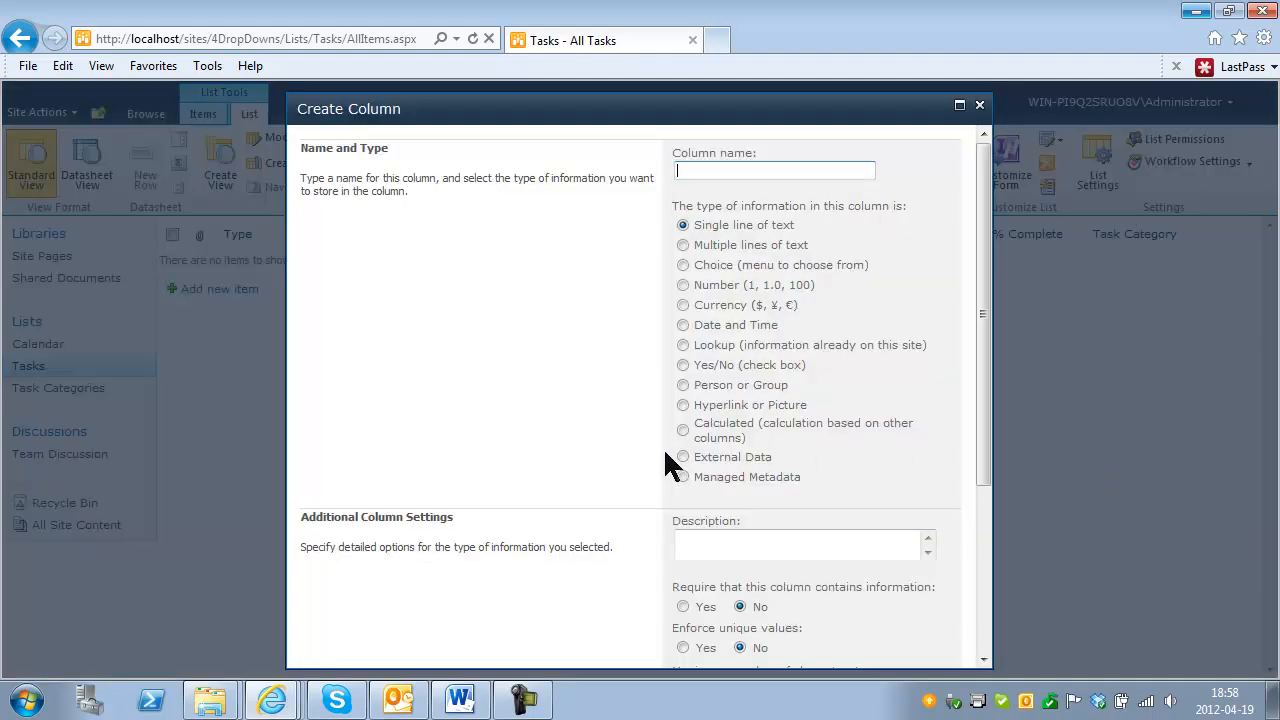
click(979, 105)
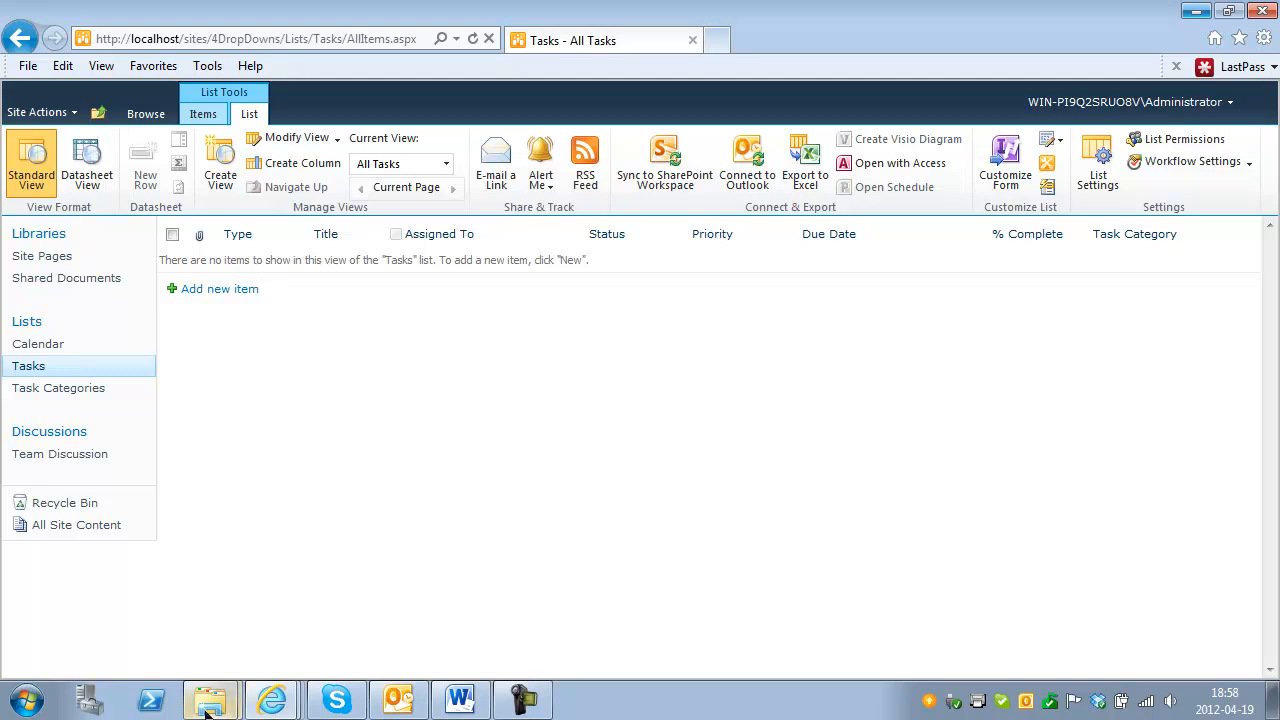
Switch to SQL Server Management Studio, connect to the (local) database engine with Windows Authentication, and maximize the window.
click(27, 700)
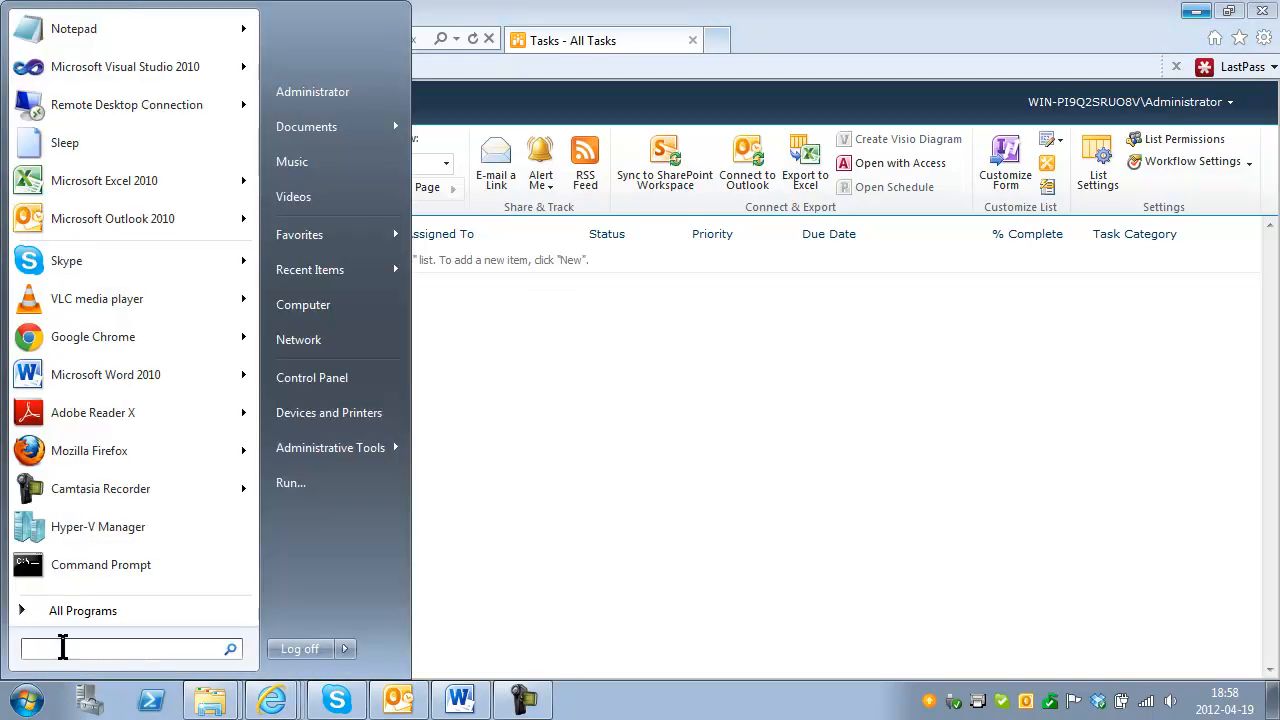
text(sql)
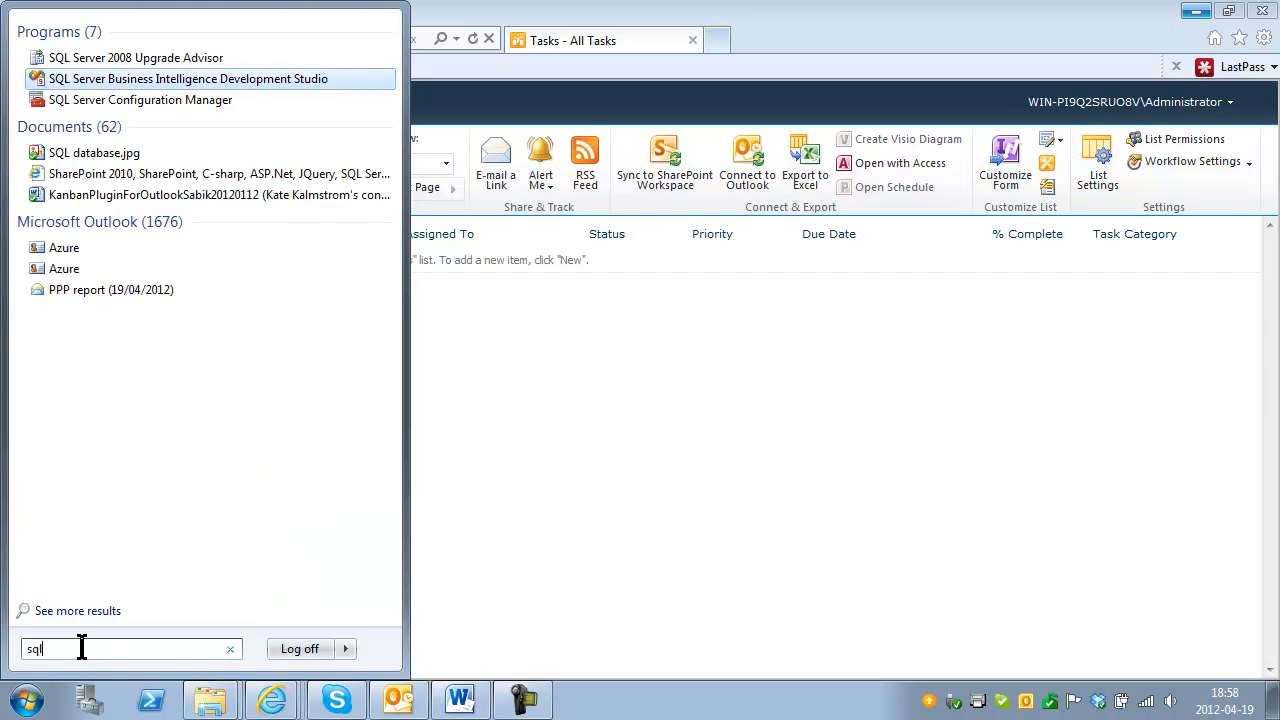
click(251, 163)
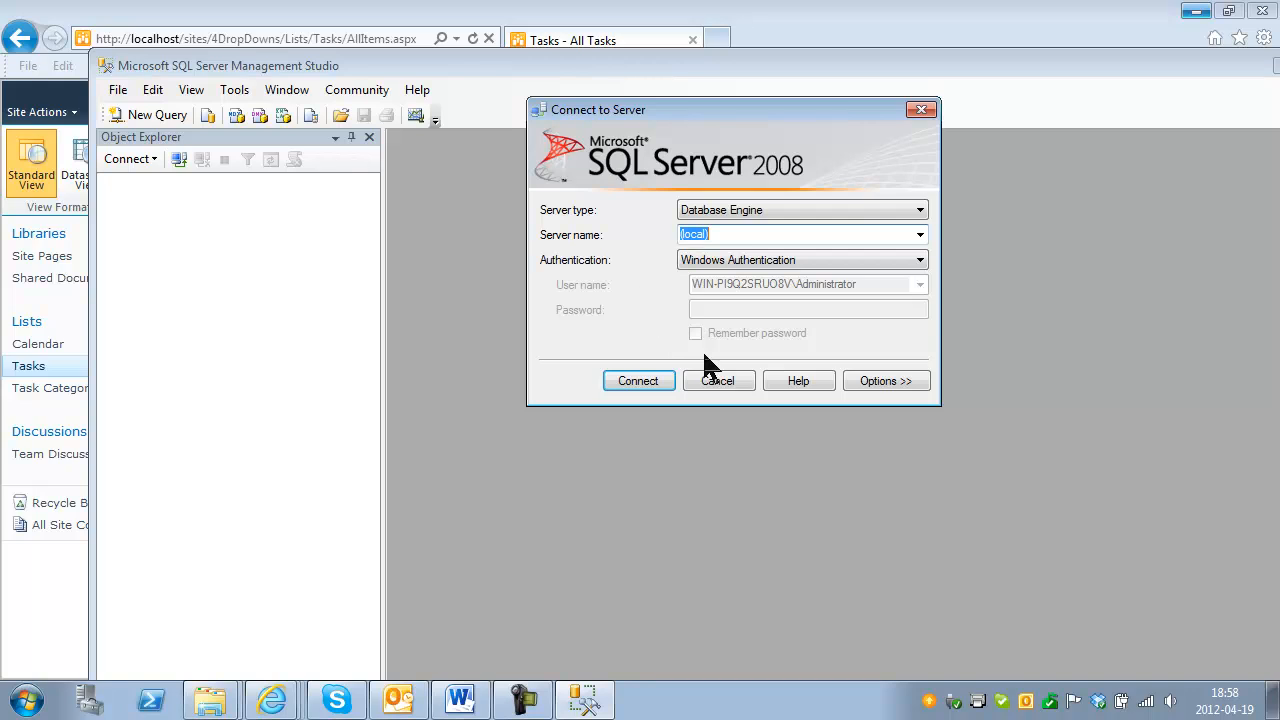
click(642, 383)
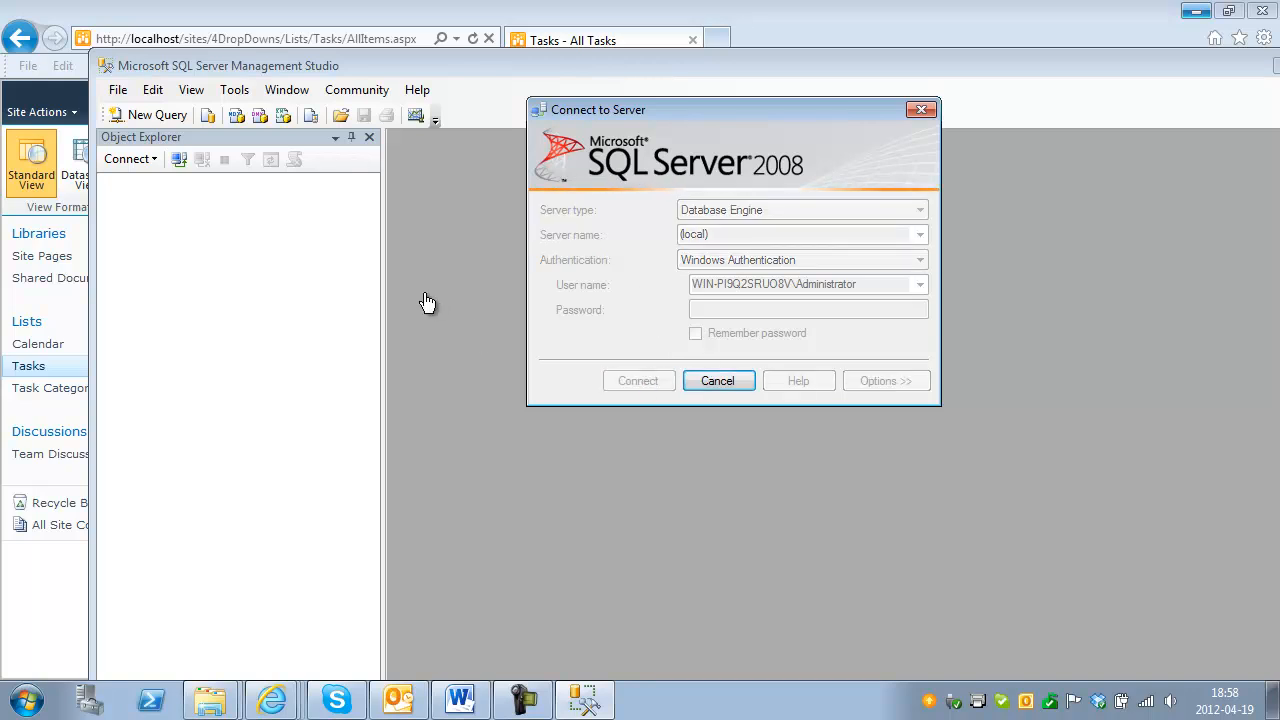
drag(1023, 60, 835, 48)
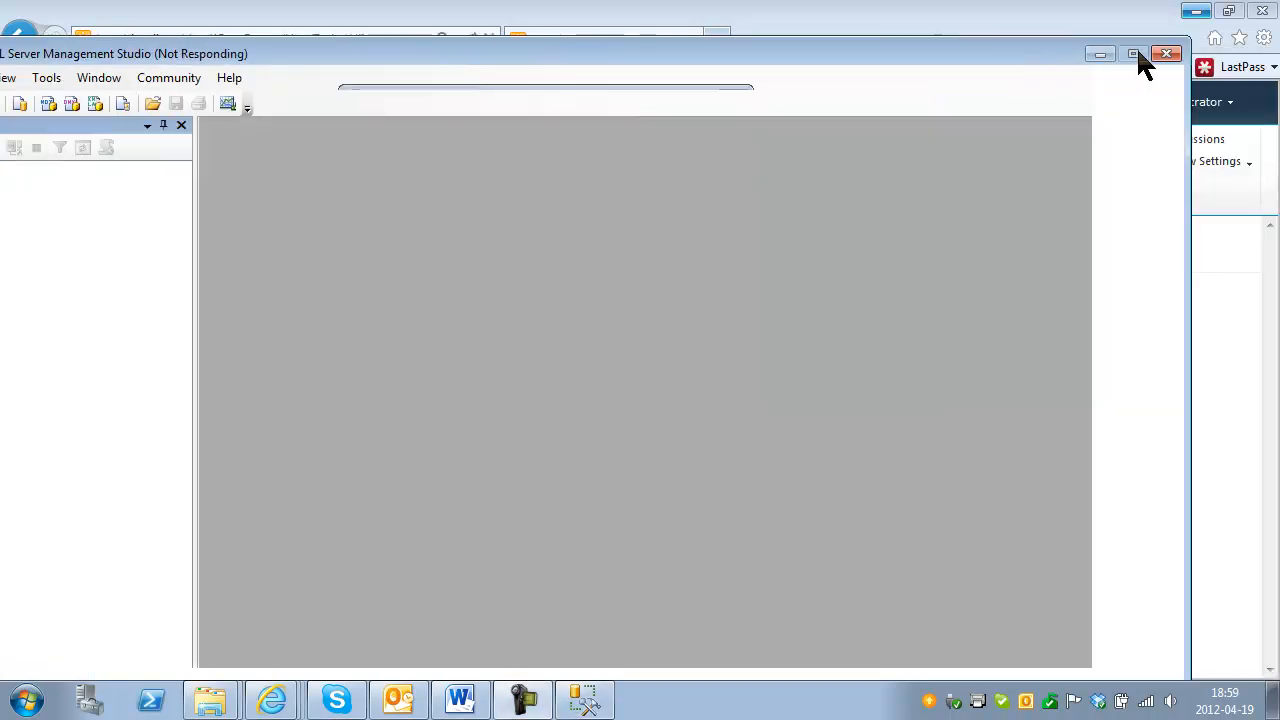
click(1134, 53)
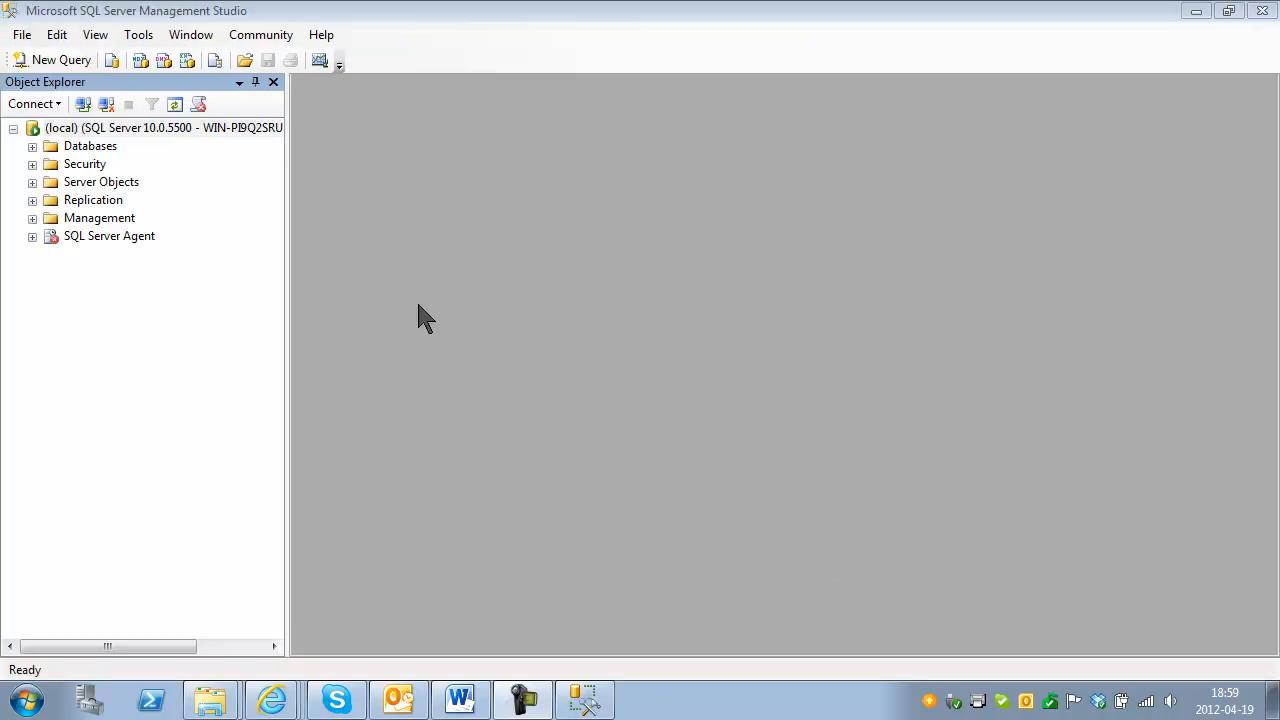
Create a new database named GeneralLIsts on the (local) server with the default owner.
click(32, 146)
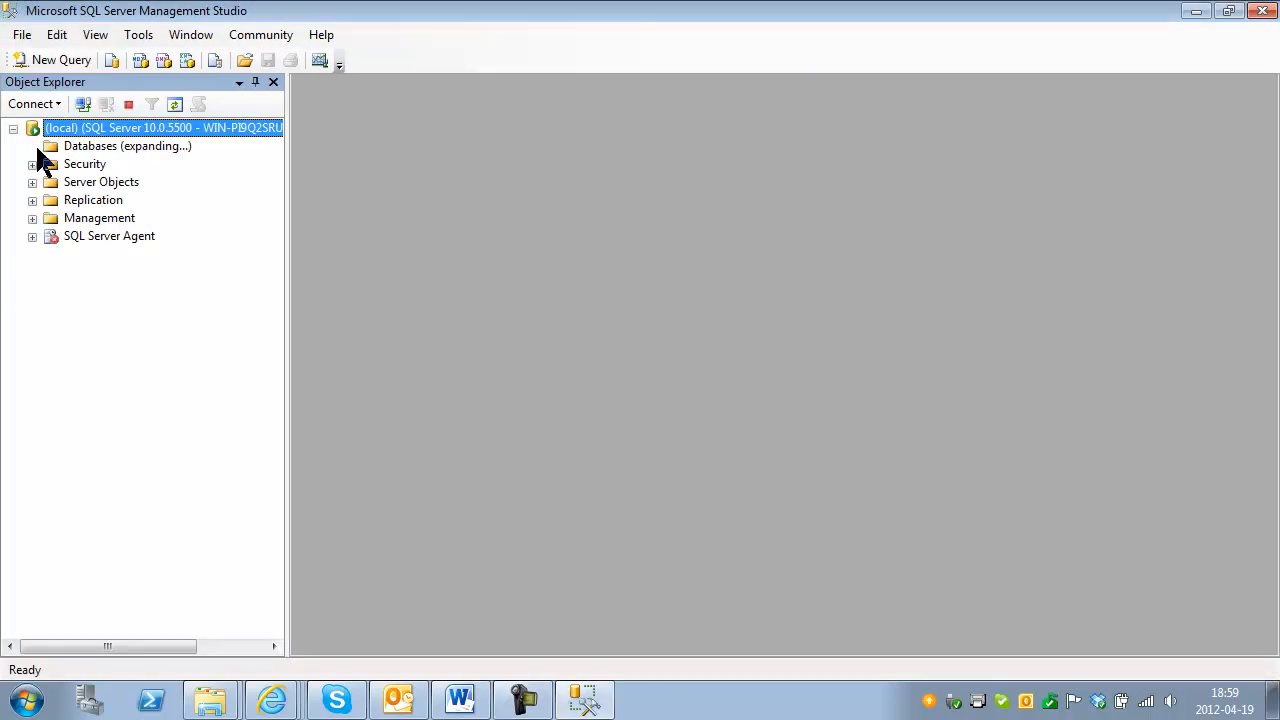
click(88, 150)
right_click(86, 155)
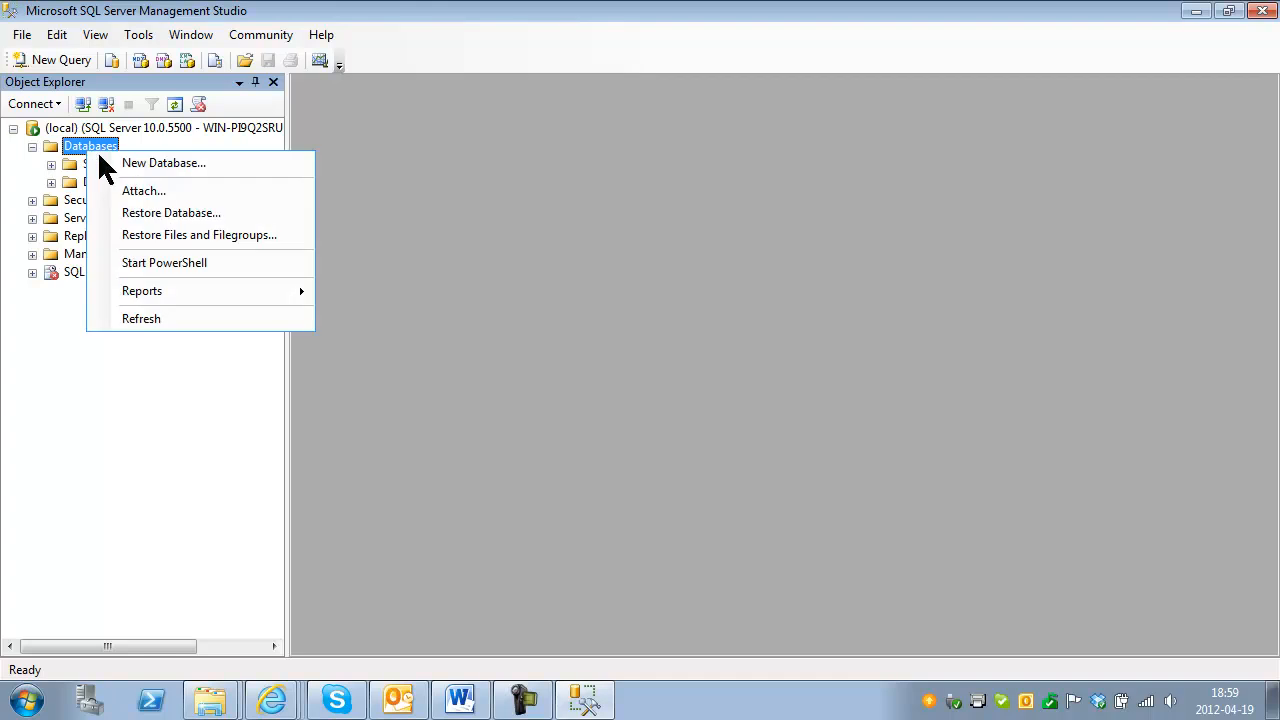
click(124, 164)
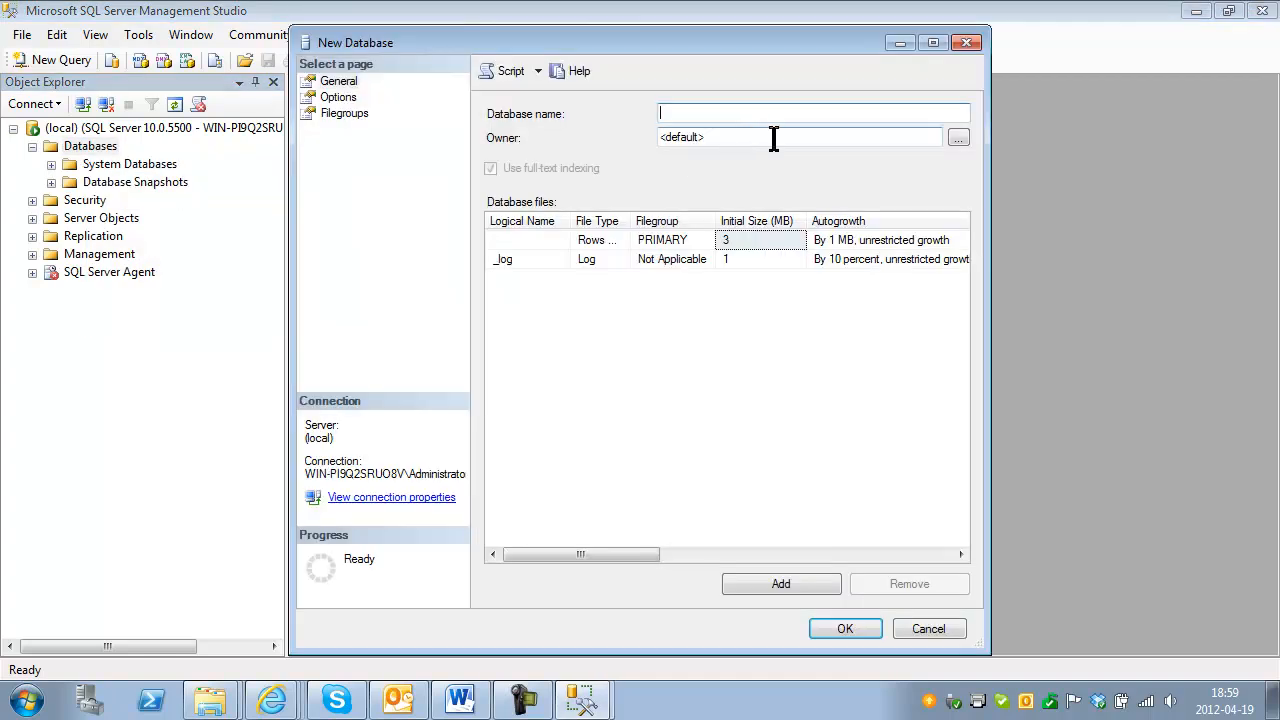
text(Gener)
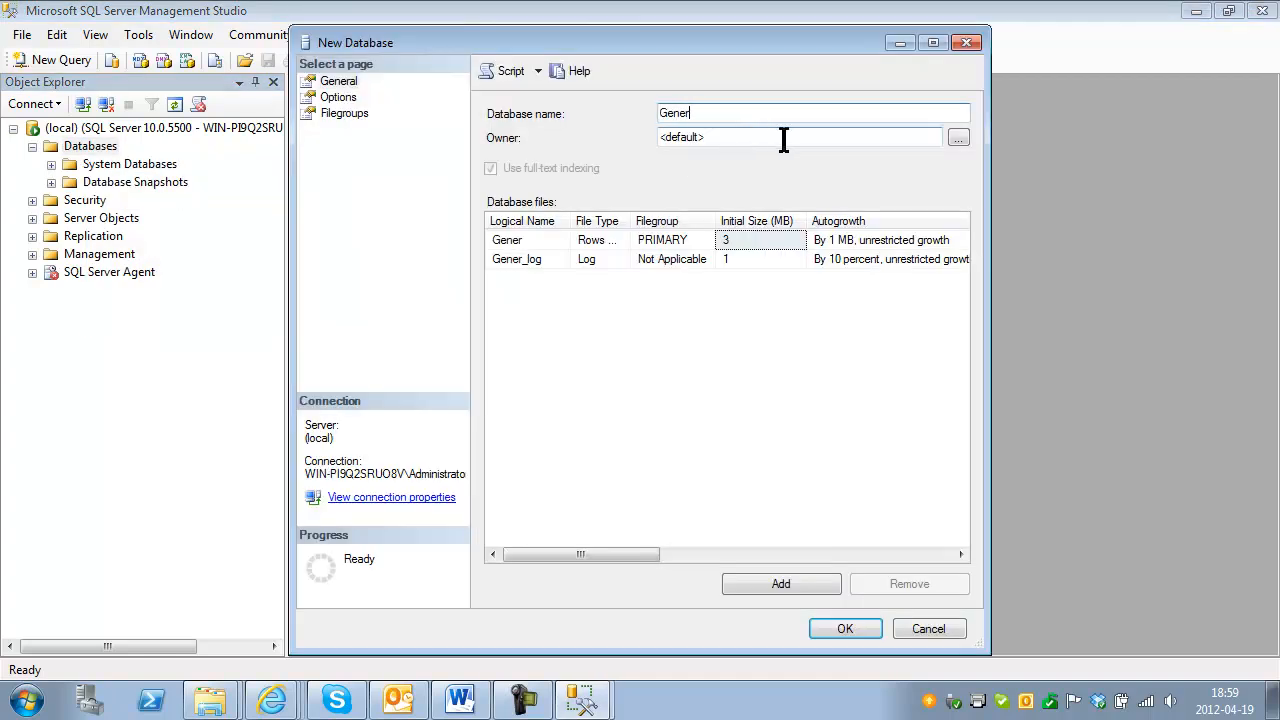
text(alLIsts)
click(845, 628)
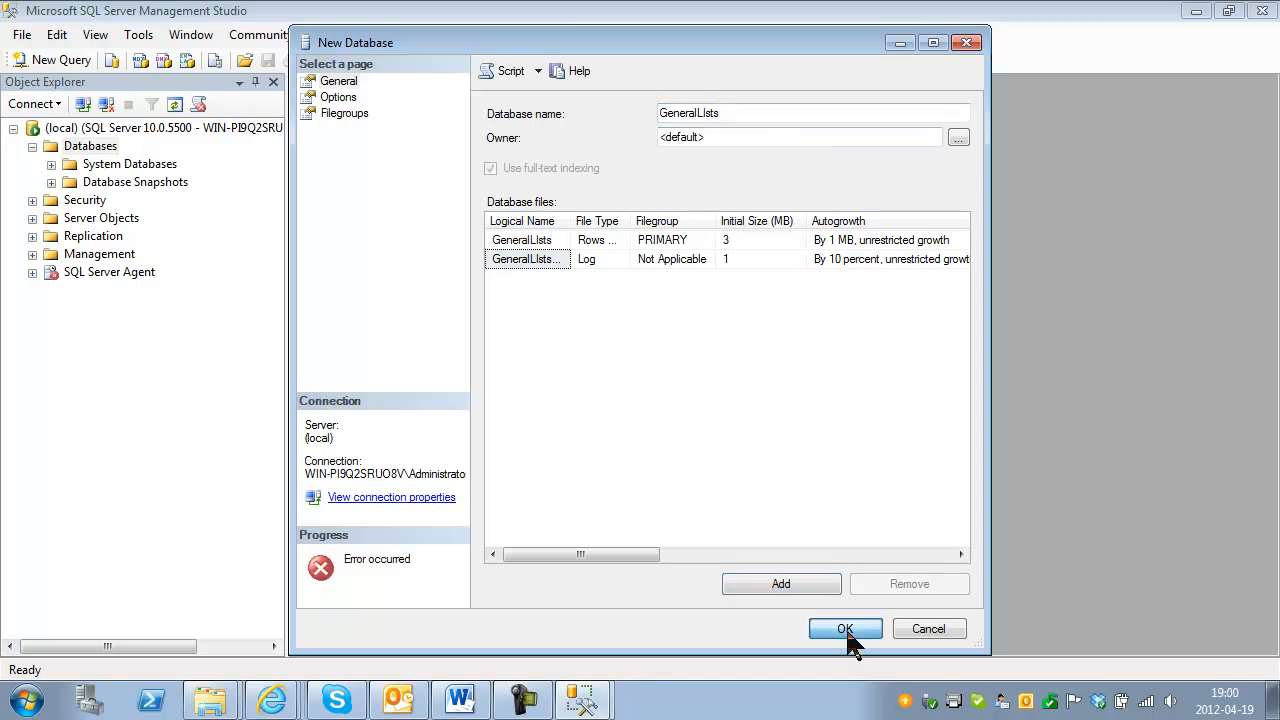
click(845, 629)
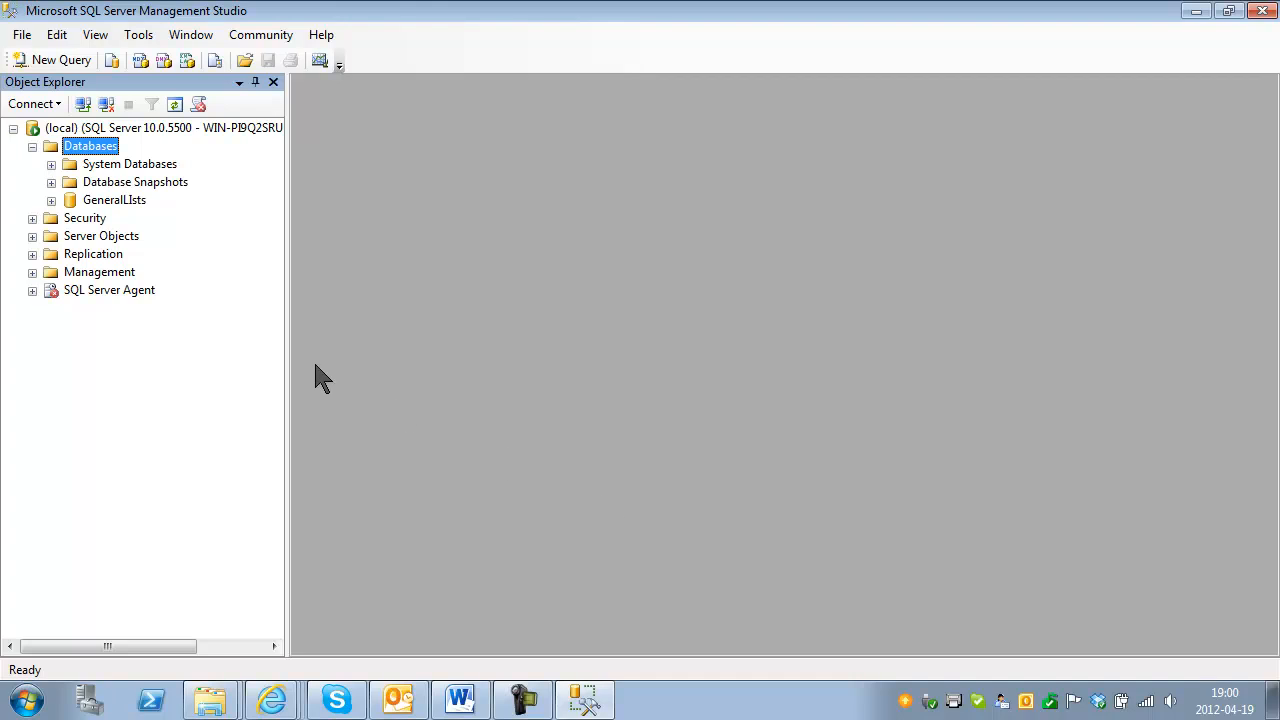
Start a new table in the GeneralLIsts database and add a column named TaskCategory.
click(52, 200)
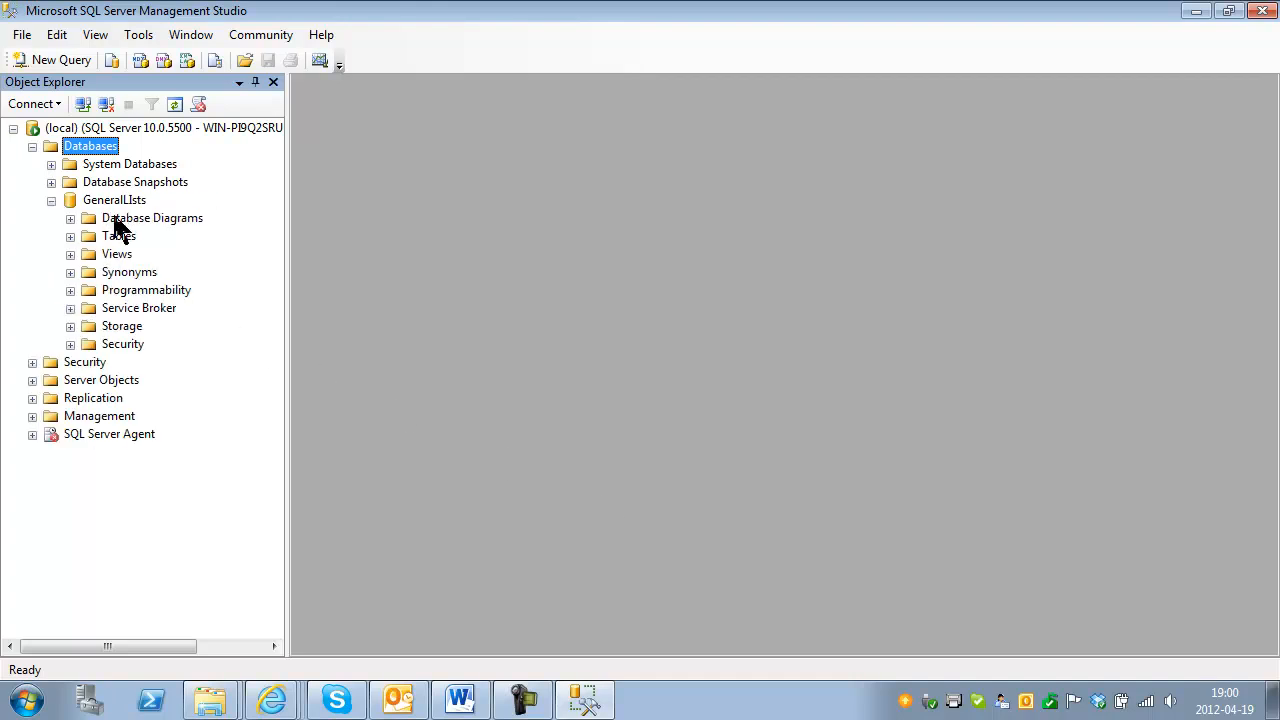
click(70, 236)
right_click(120, 237)
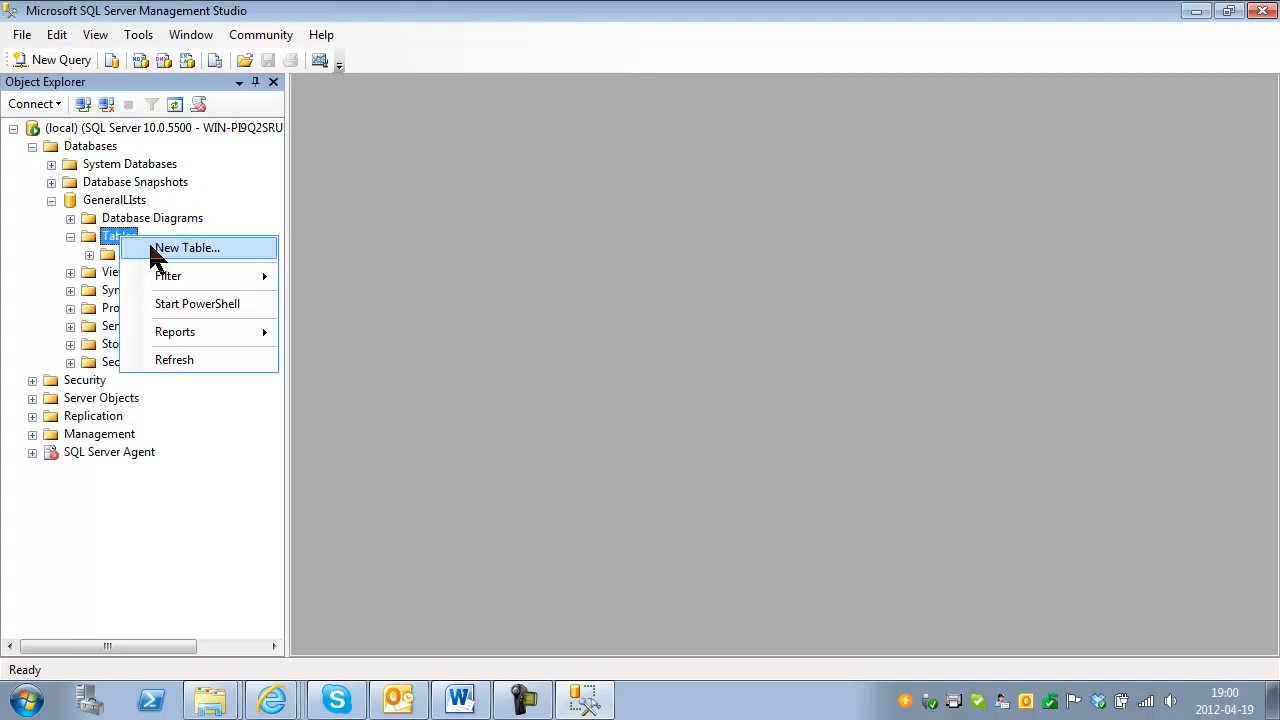
click(176, 250)
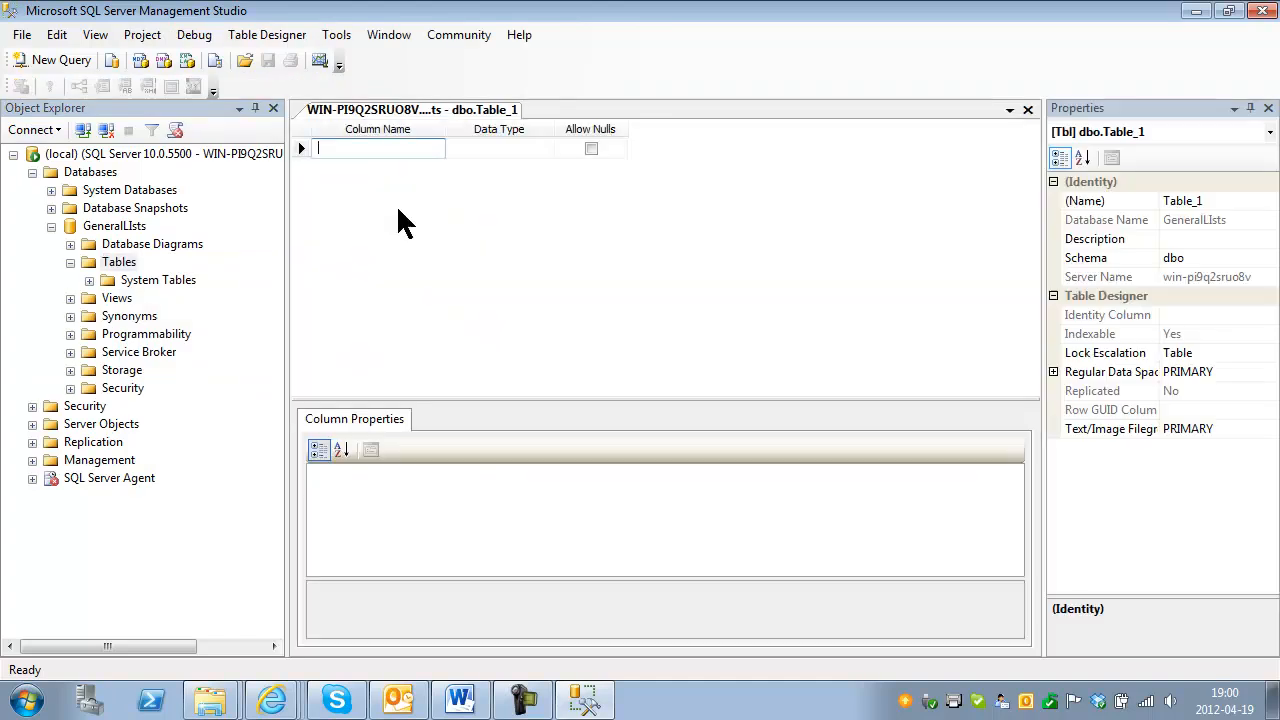
text(TaskCategory)
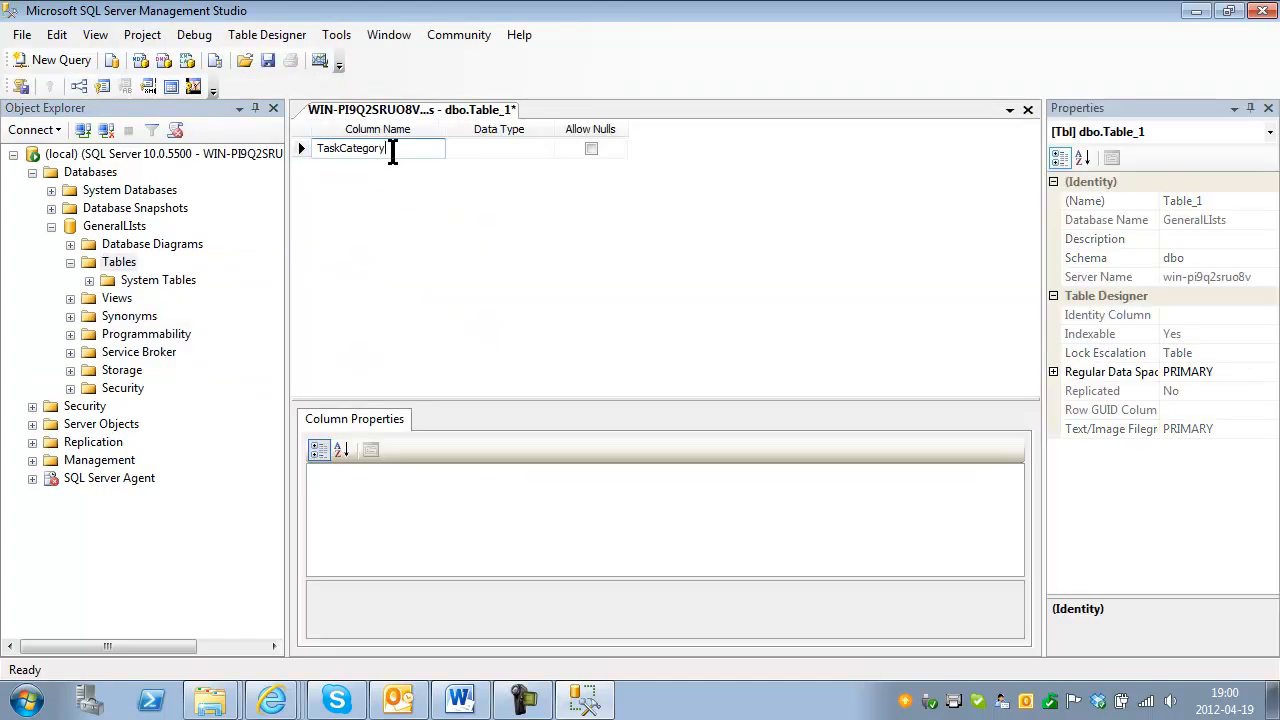
key(Tab)
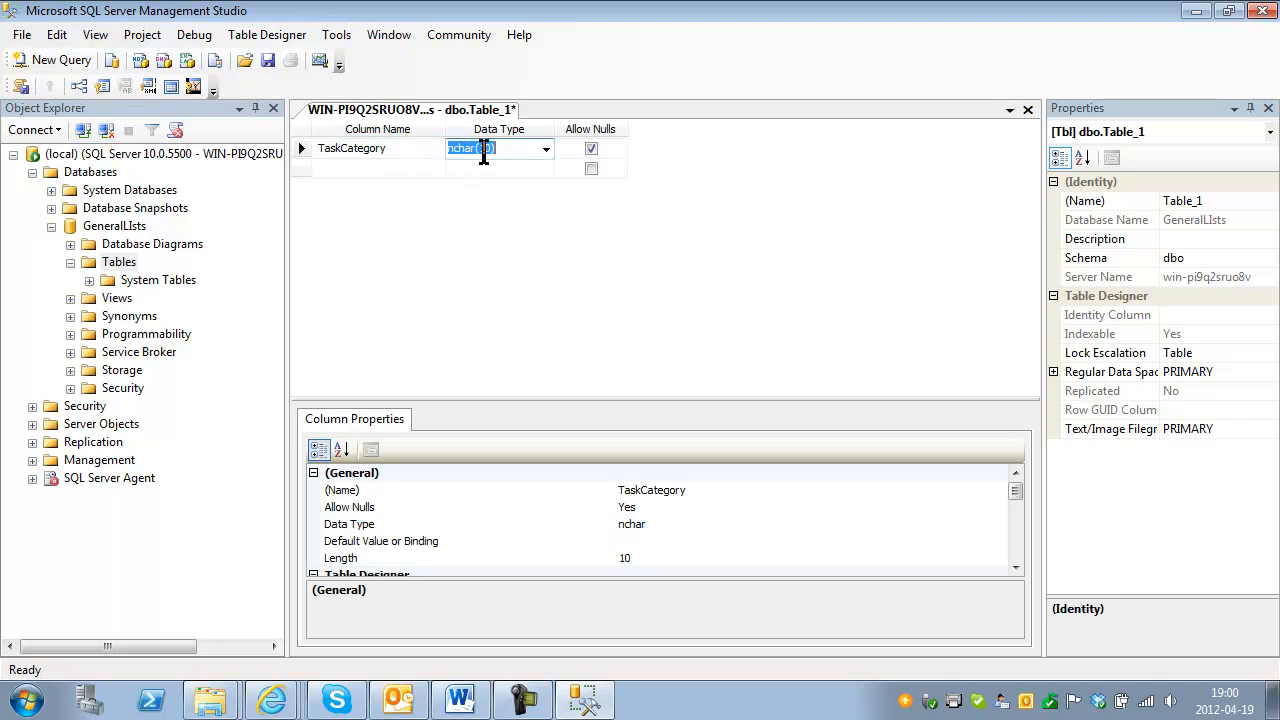
Set the TaskCategory column's data type to nchar(50) and disallow nulls.
click(545, 148)
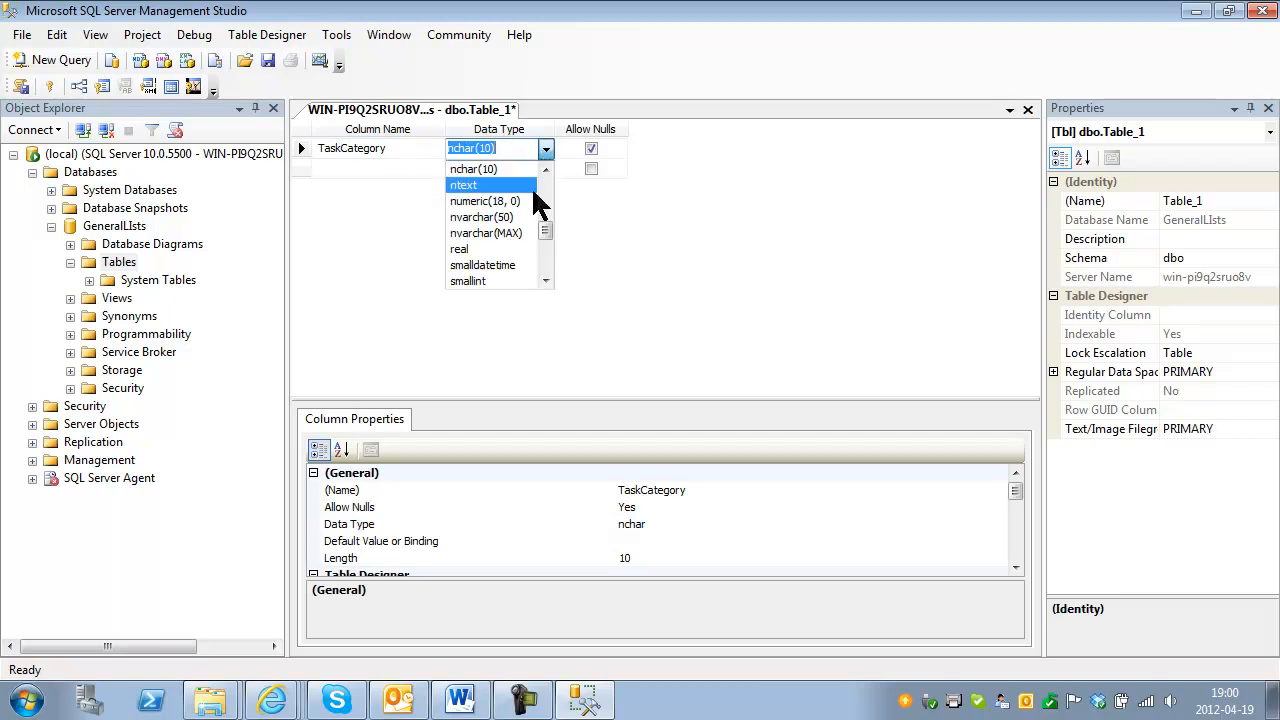
click(494, 146)
click(494, 146)
key(BackSpace)
key(BackSpace)
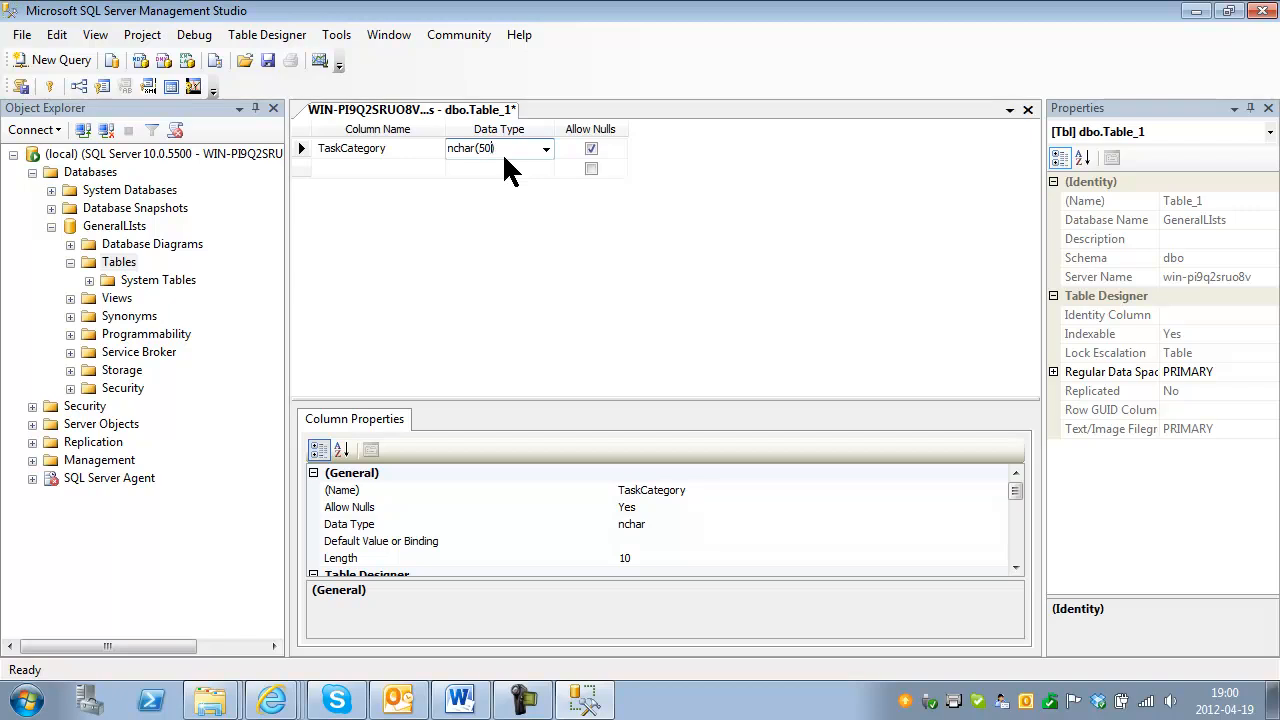
click(512, 170)
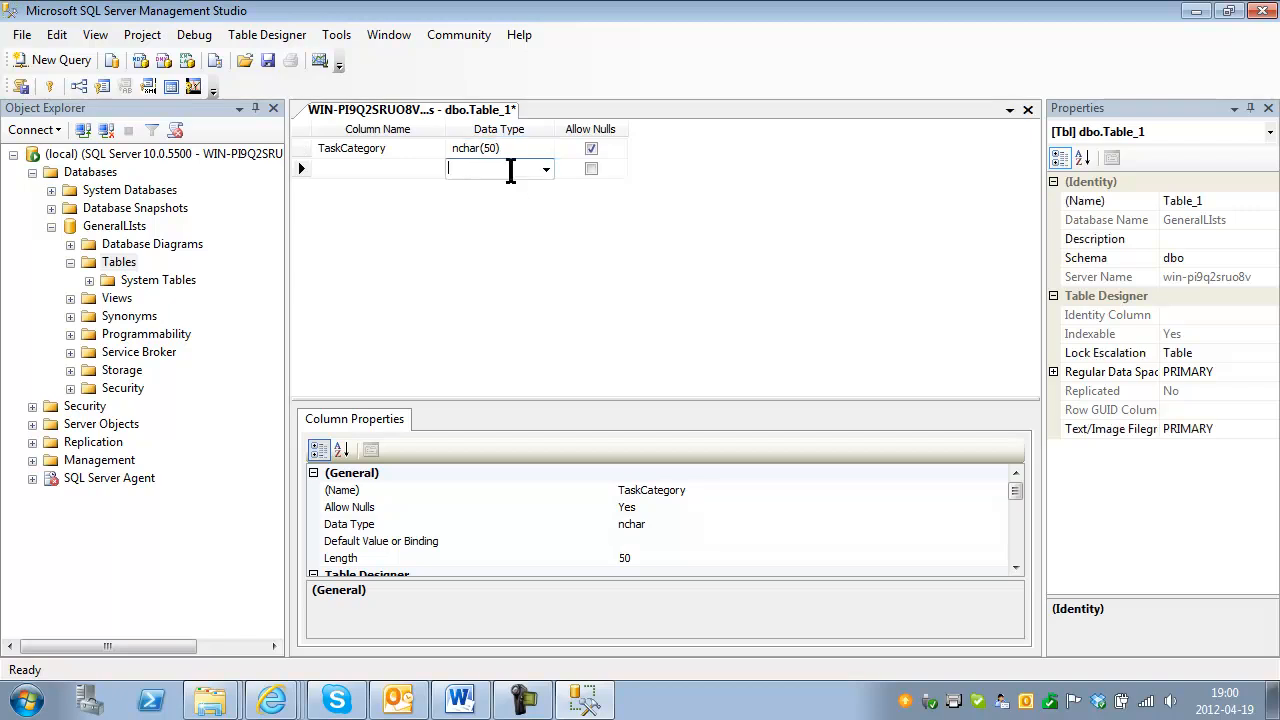
click(591, 151)
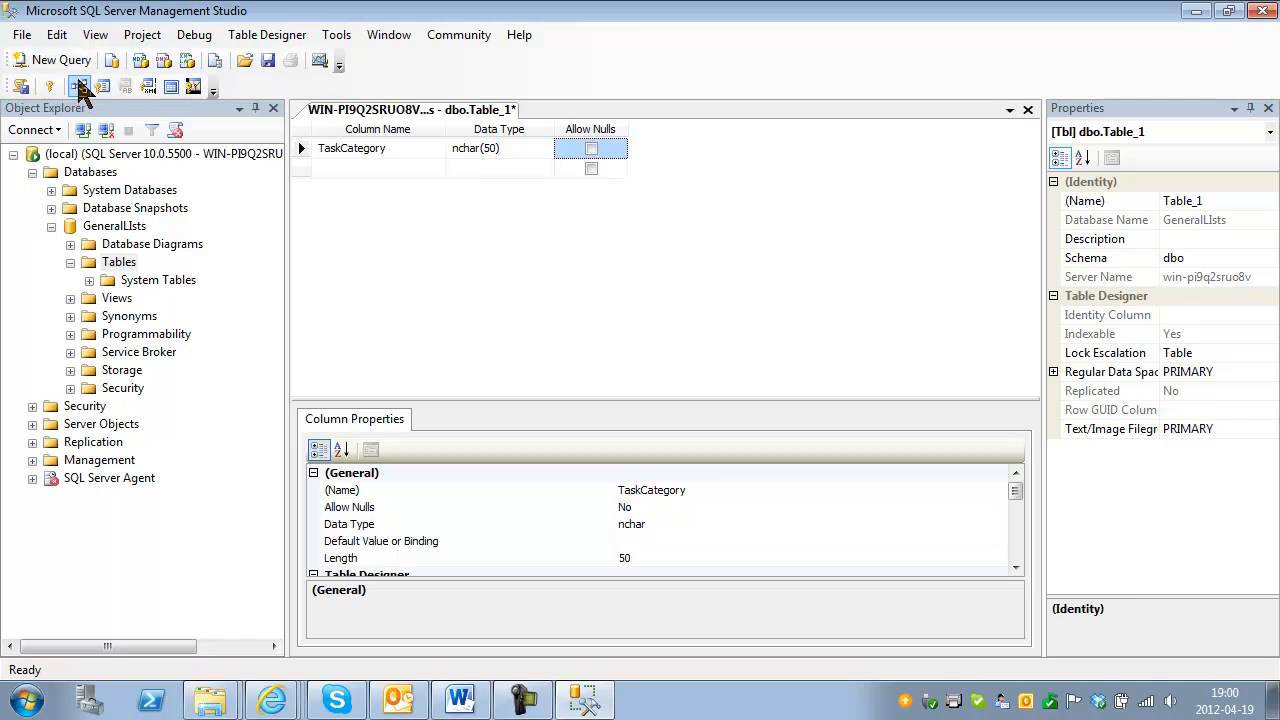
Save the new table under the name TaskCategories.
click(21, 35)
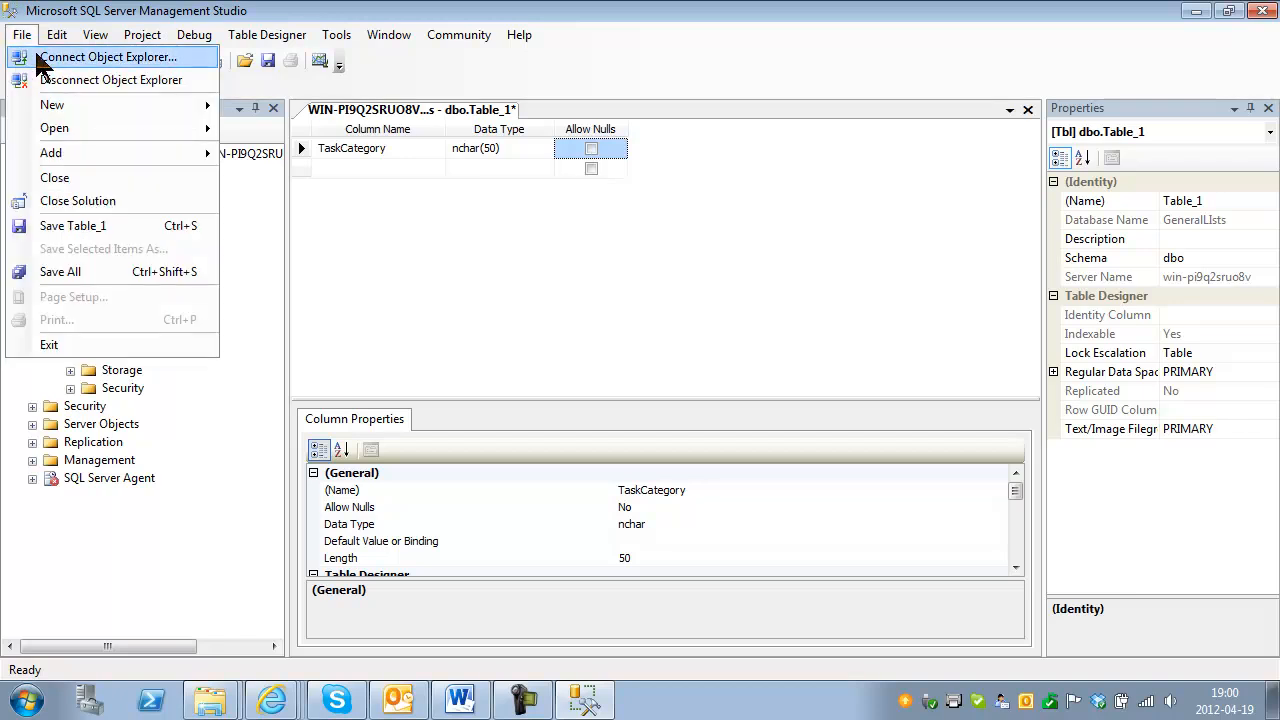
click(78, 230)
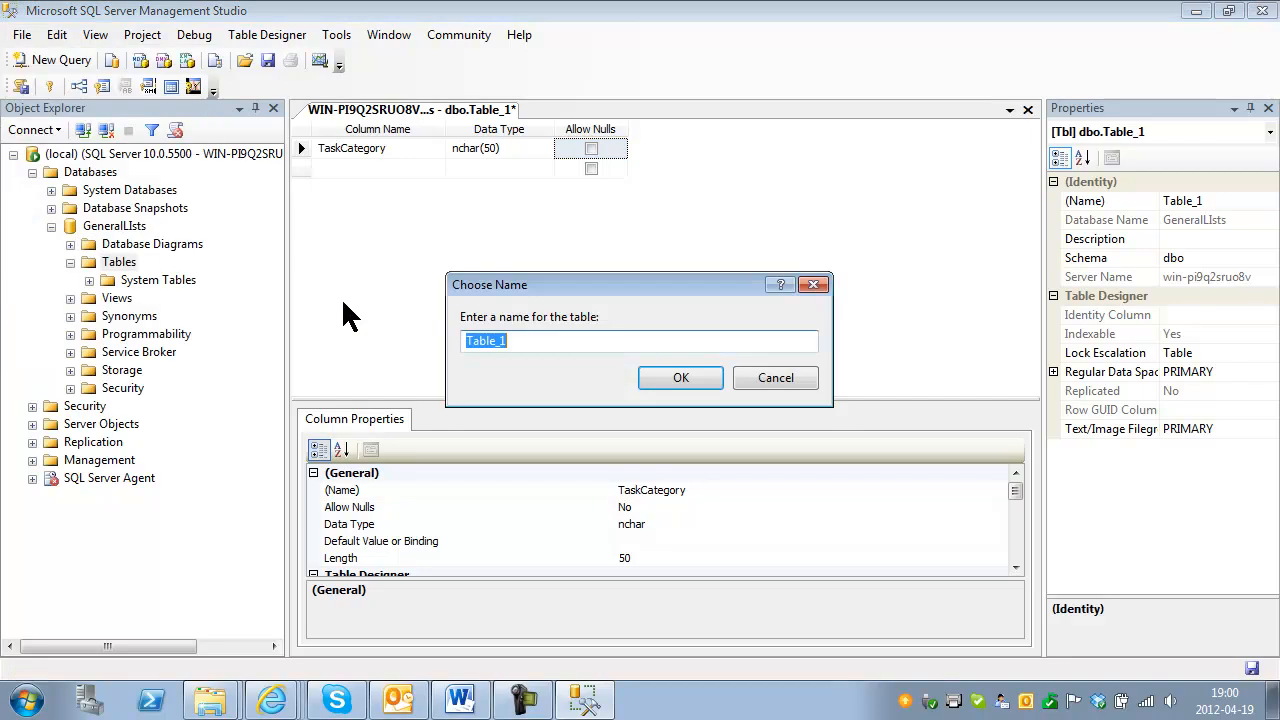
text(TaskCategories)
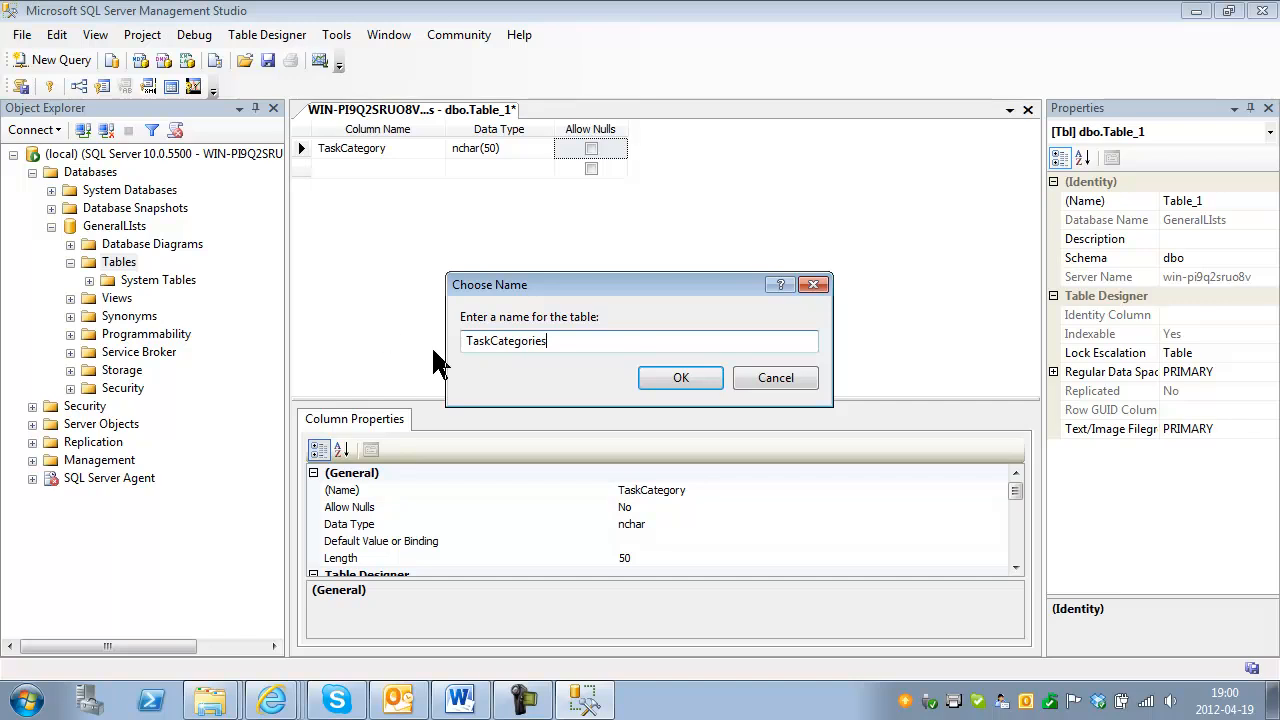
click(640, 378)
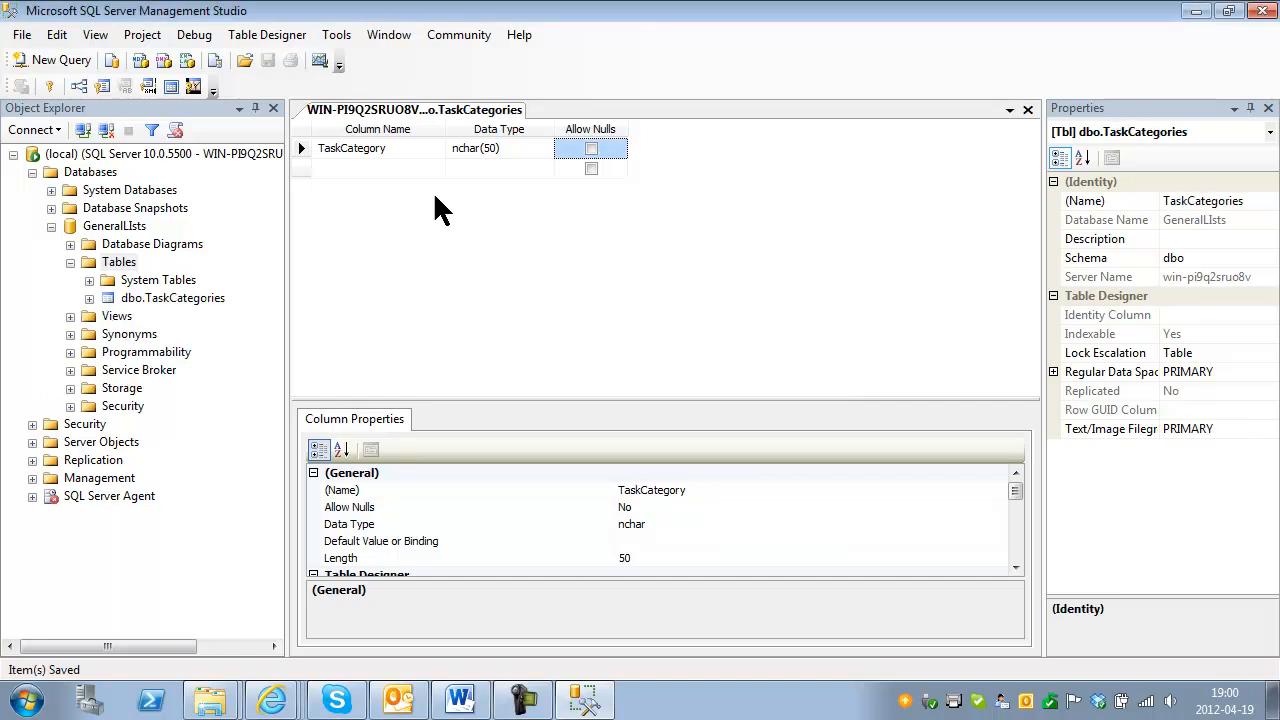
Open the top 200 rows of the dbo.TaskCategories table for editing.
click(118, 262)
click(137, 292)
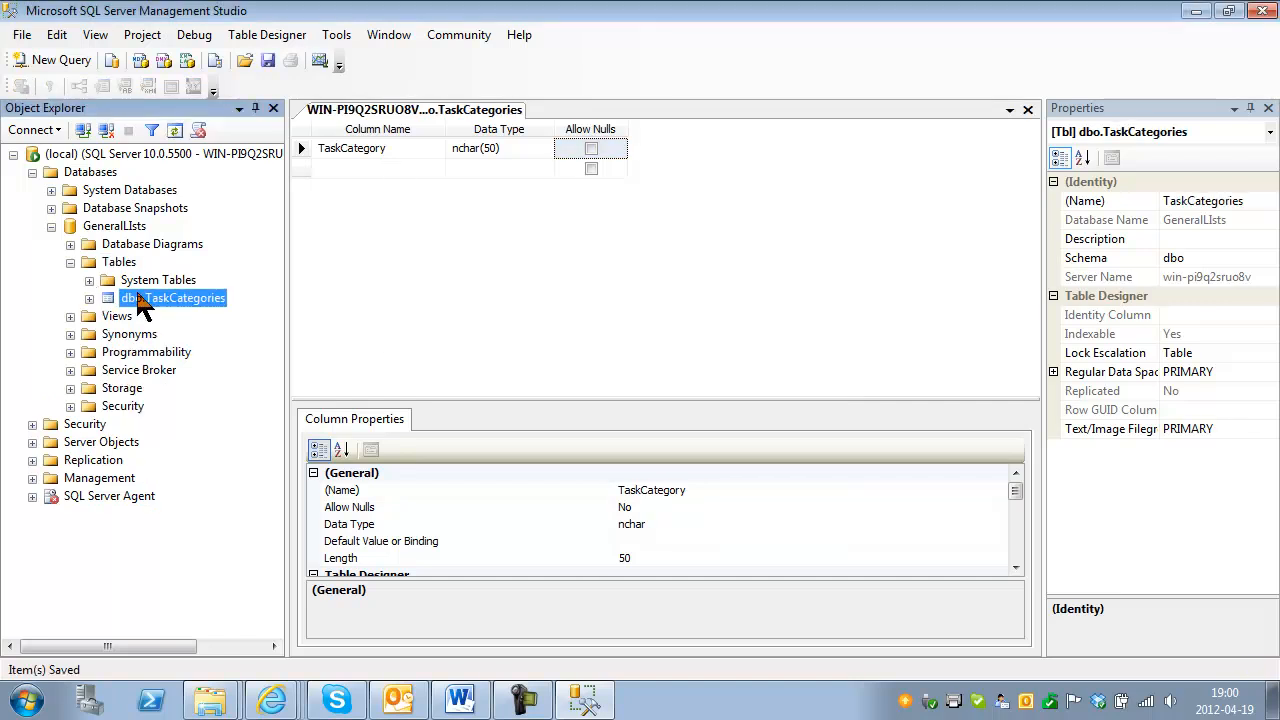
right_click(137, 290)
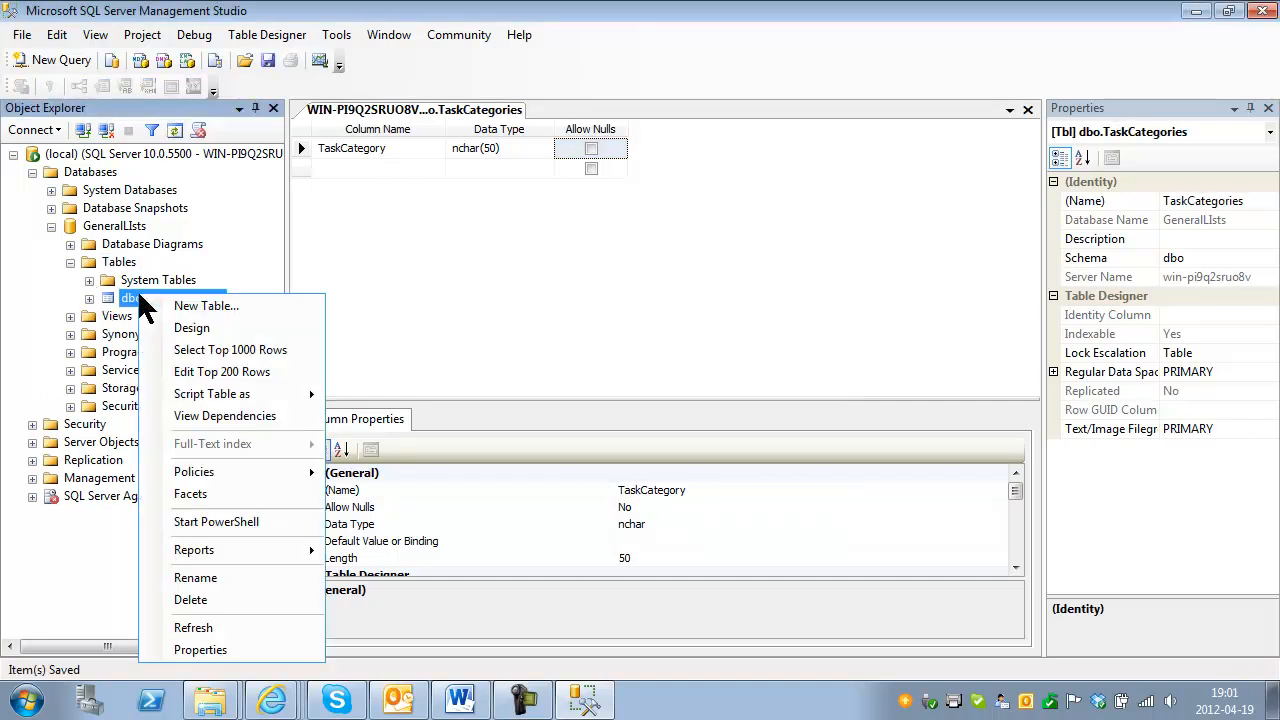
click(246, 372)
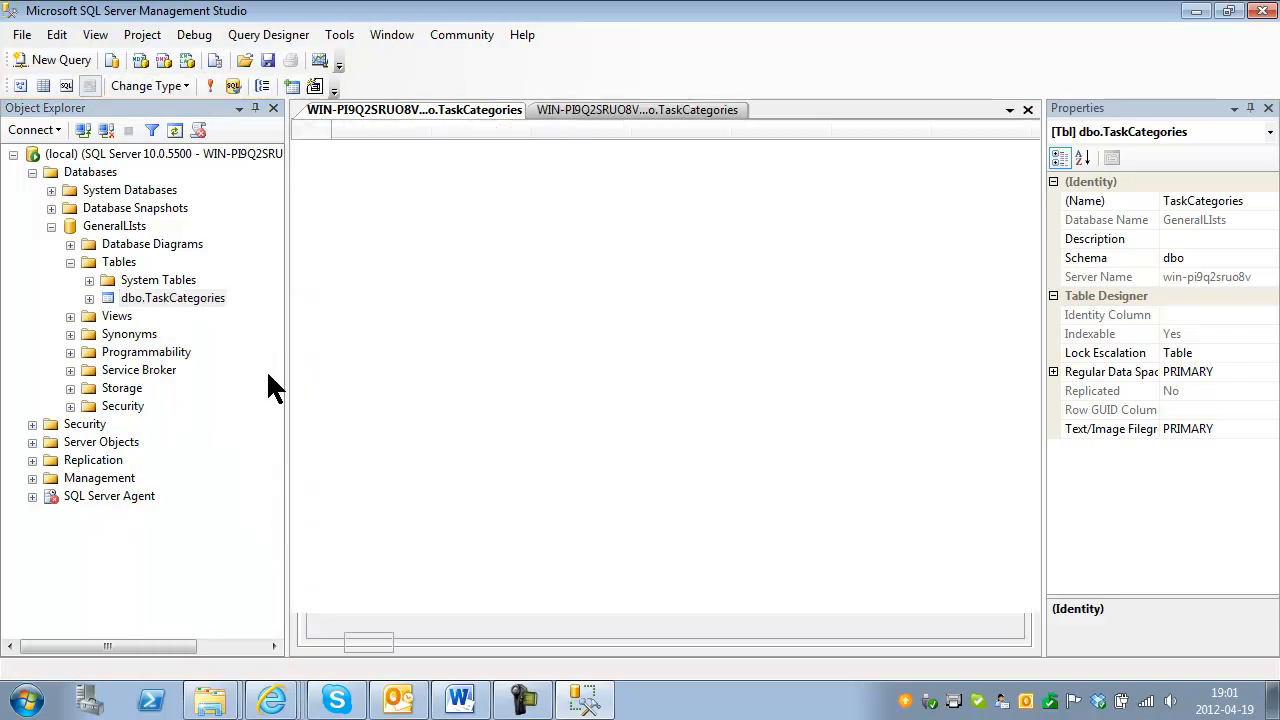
Enter the rows Hardware, Software and Users in the TaskCategory column.
click(376, 150)
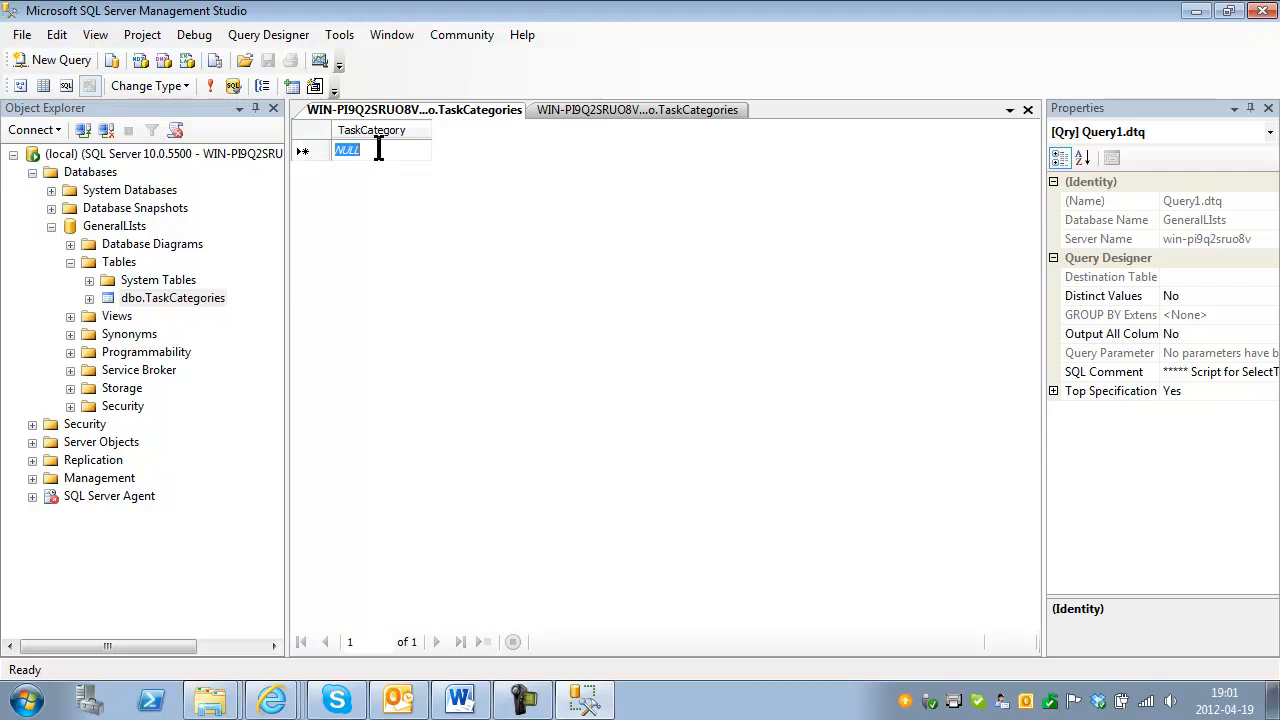
text(H)
text(Software)
key(Return)
text(U)
text(ser)
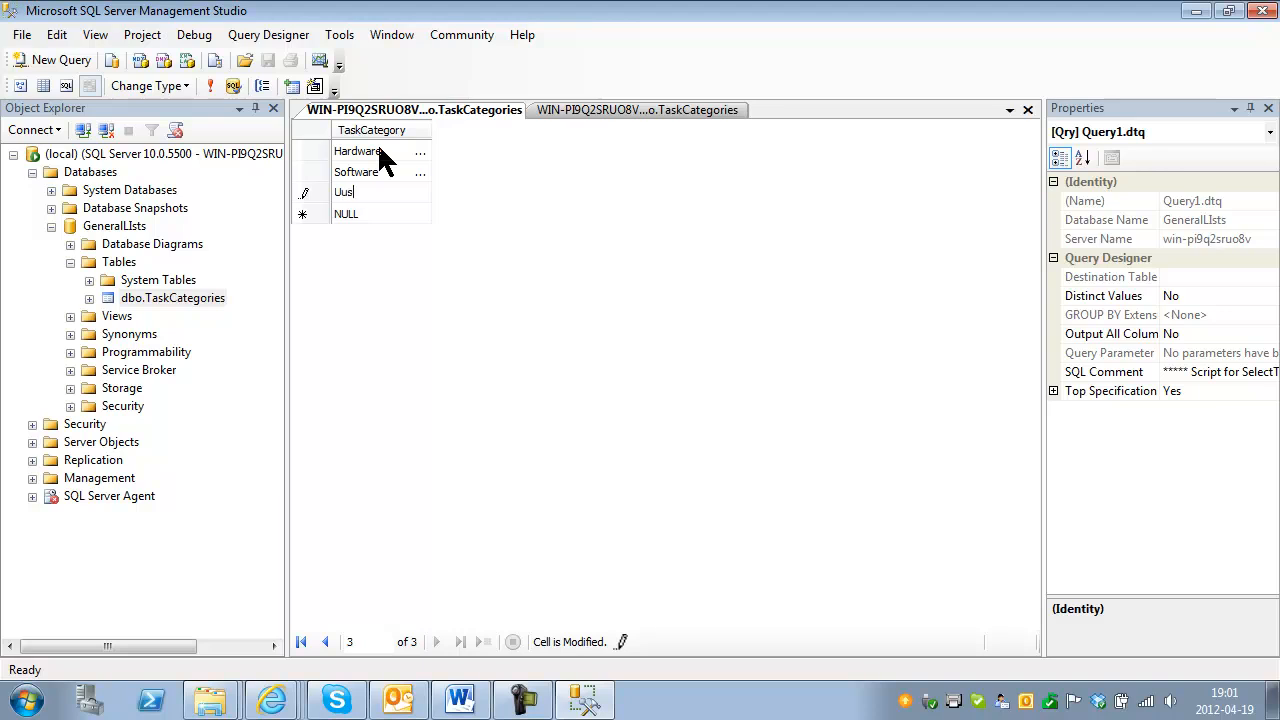
key(BackSpace)
key(BackSpace)
key(BackSpace)
text(sers)
key(Return)
key(super)
key(Escape)
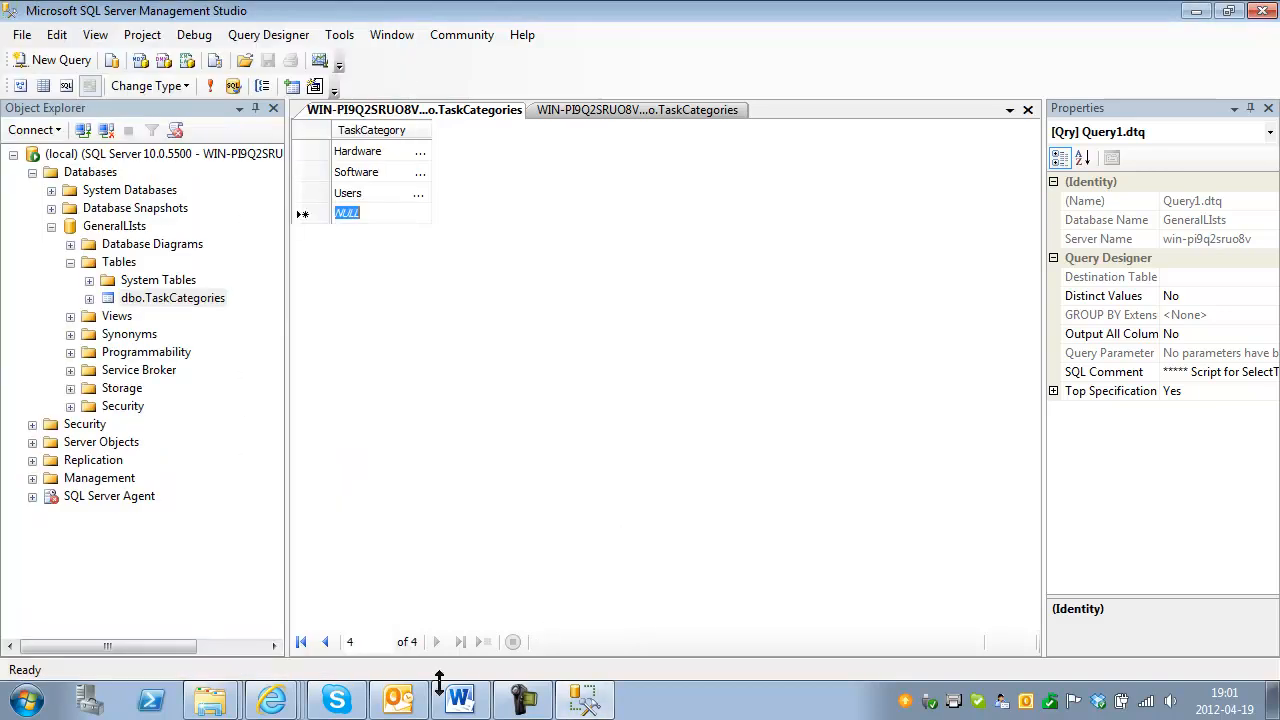
Close SQL Server Management Studio and open the 4DropDowns site in SharePoint Designer from the Tasks list page.
click(1258, 12)
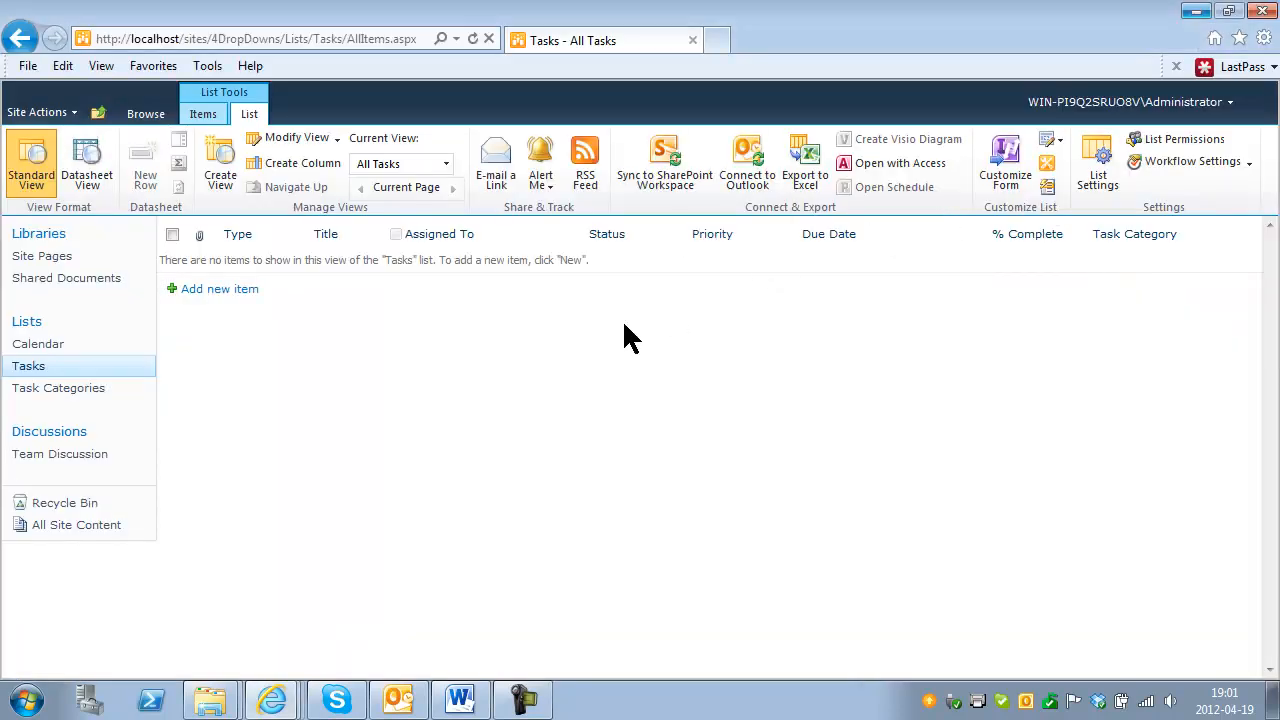
click(40, 112)
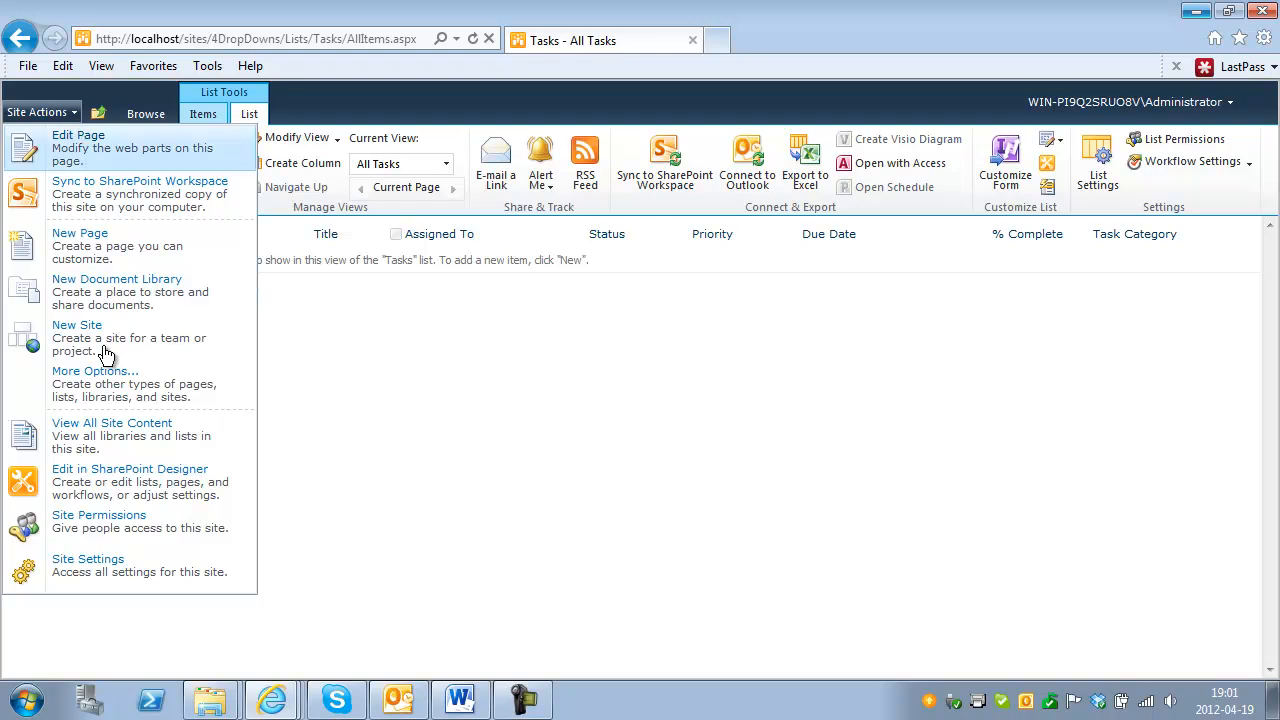
click(143, 488)
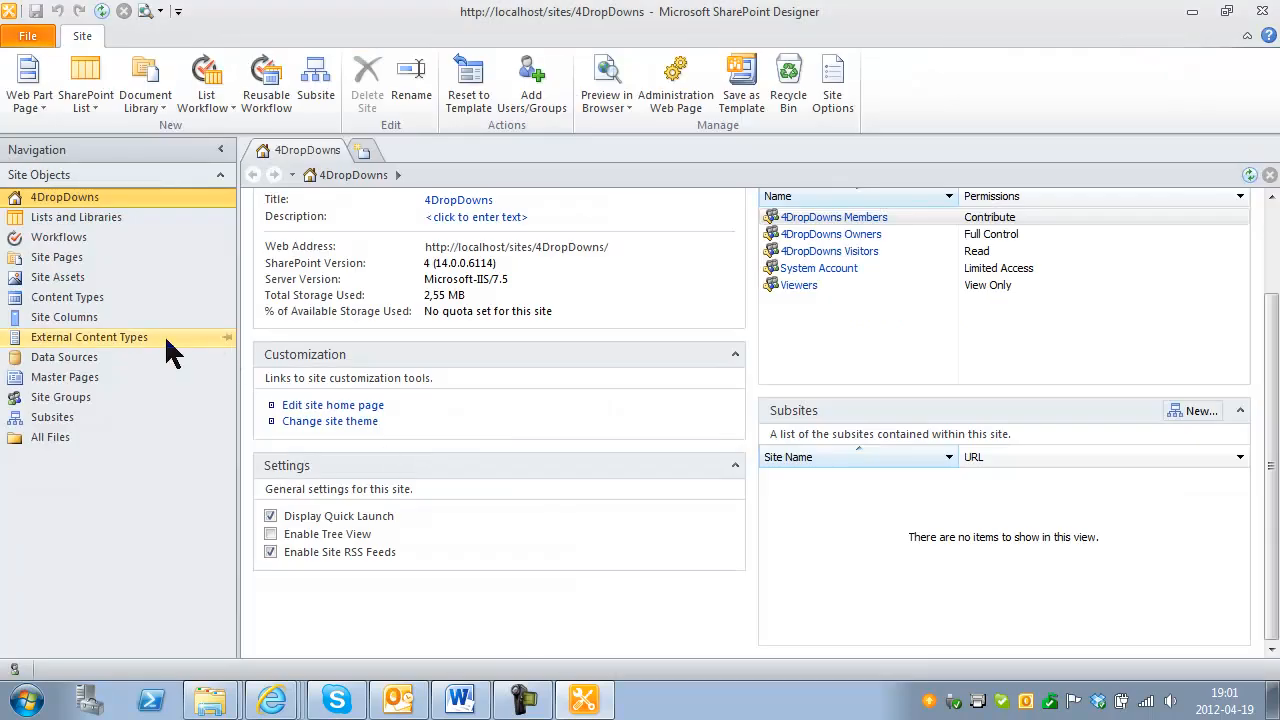
Create a new external content type named TaskCategories with offline sync for external lists disabled.
click(87, 340)
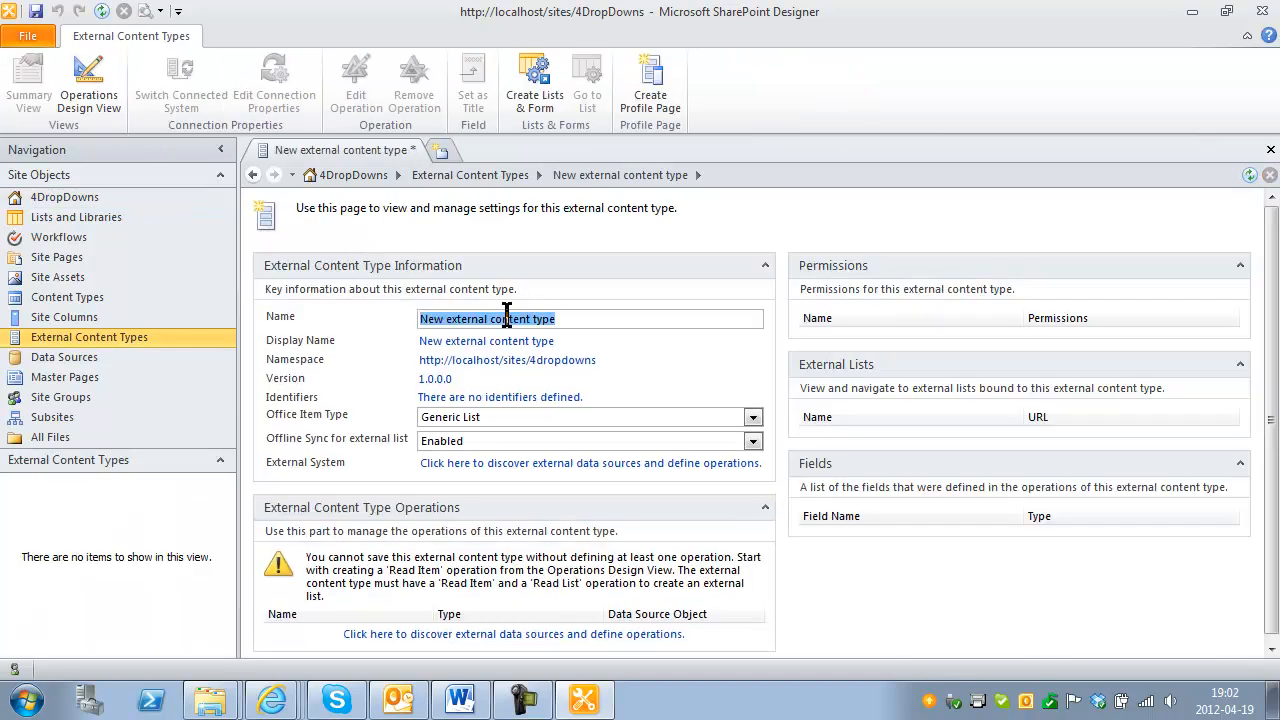
text(TaskCategories)
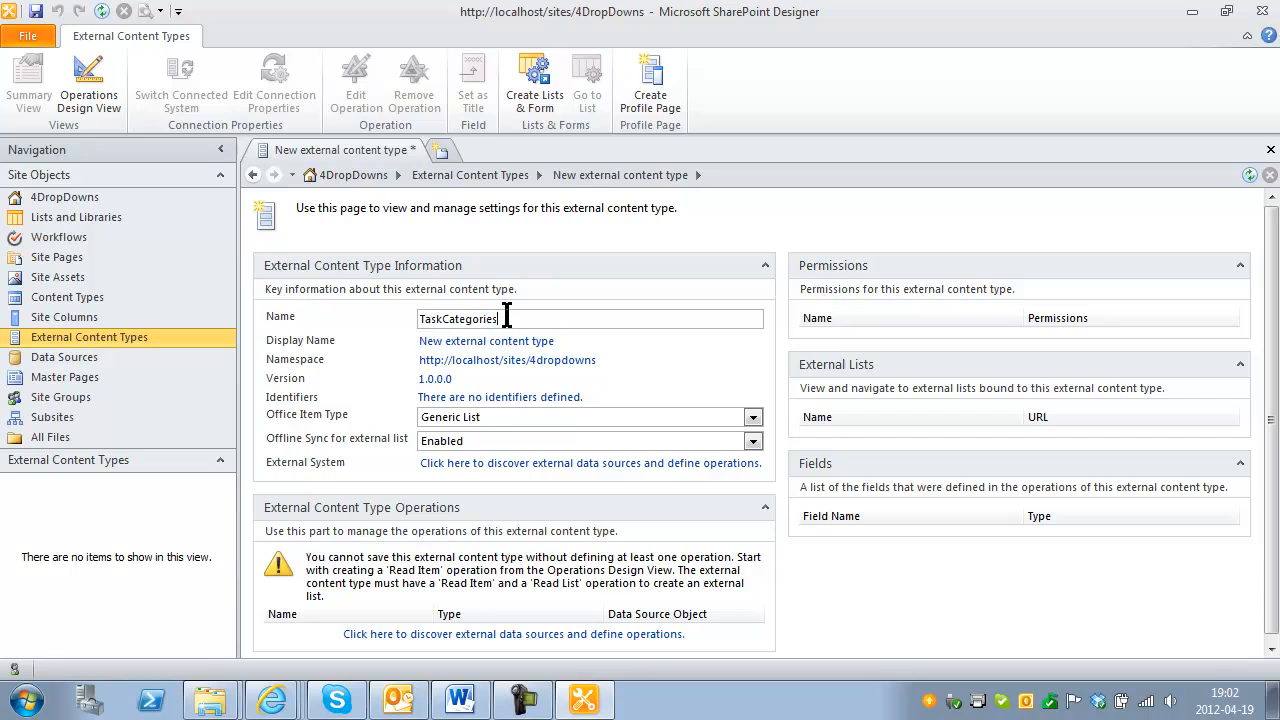
key(Tab)
click(478, 437)
click(475, 452)
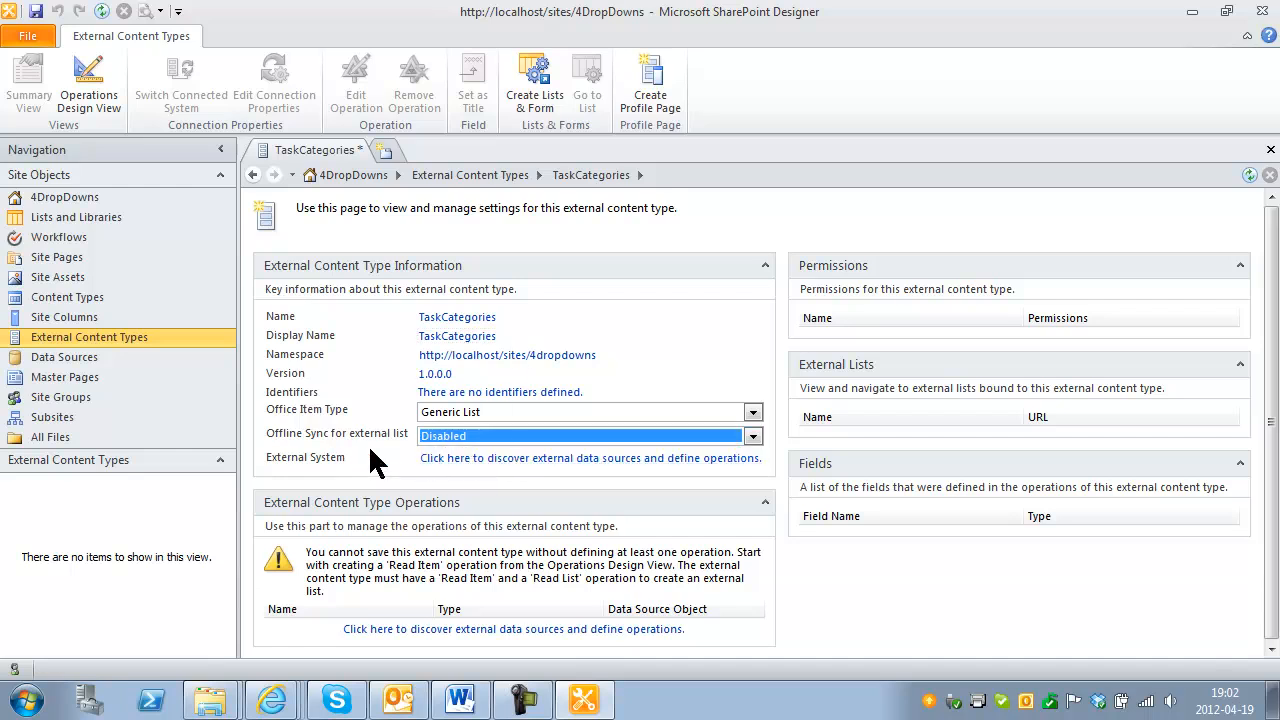
Add a SQL Server connection for the content type to the GeneralLists database on (local), connecting with the user's identity.
click(450, 628)
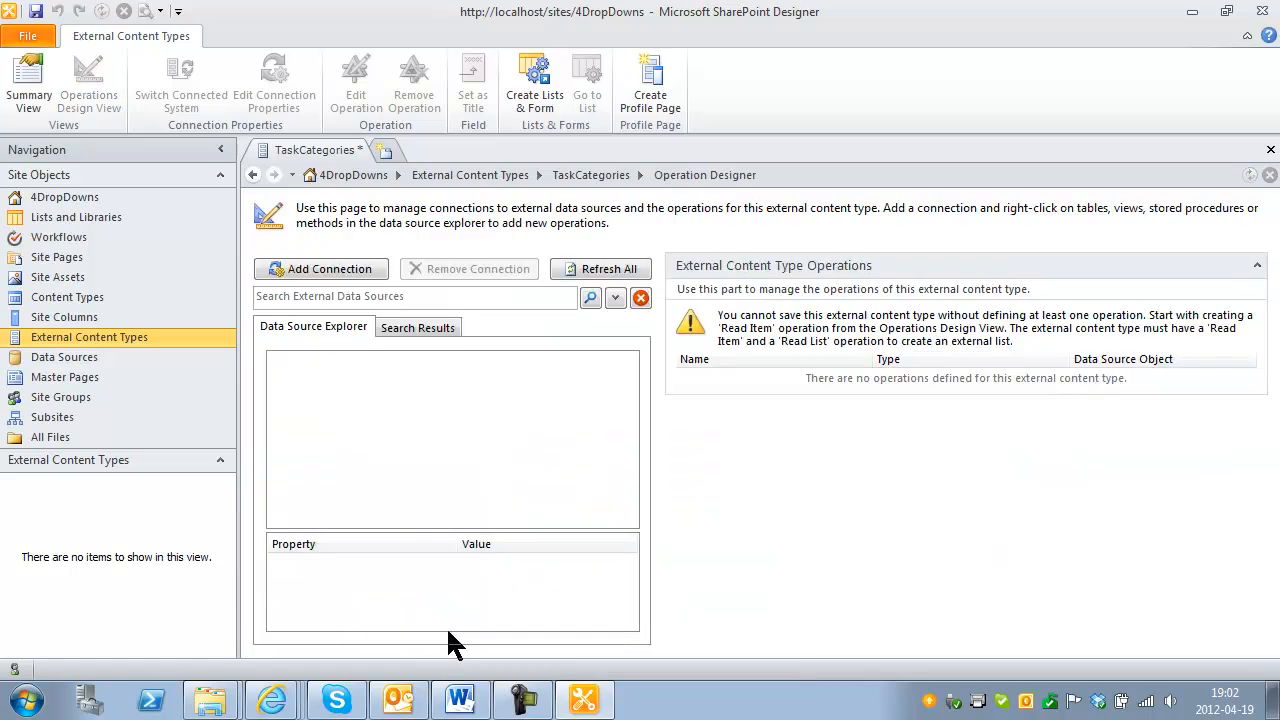
click(345, 268)
click(640, 338)
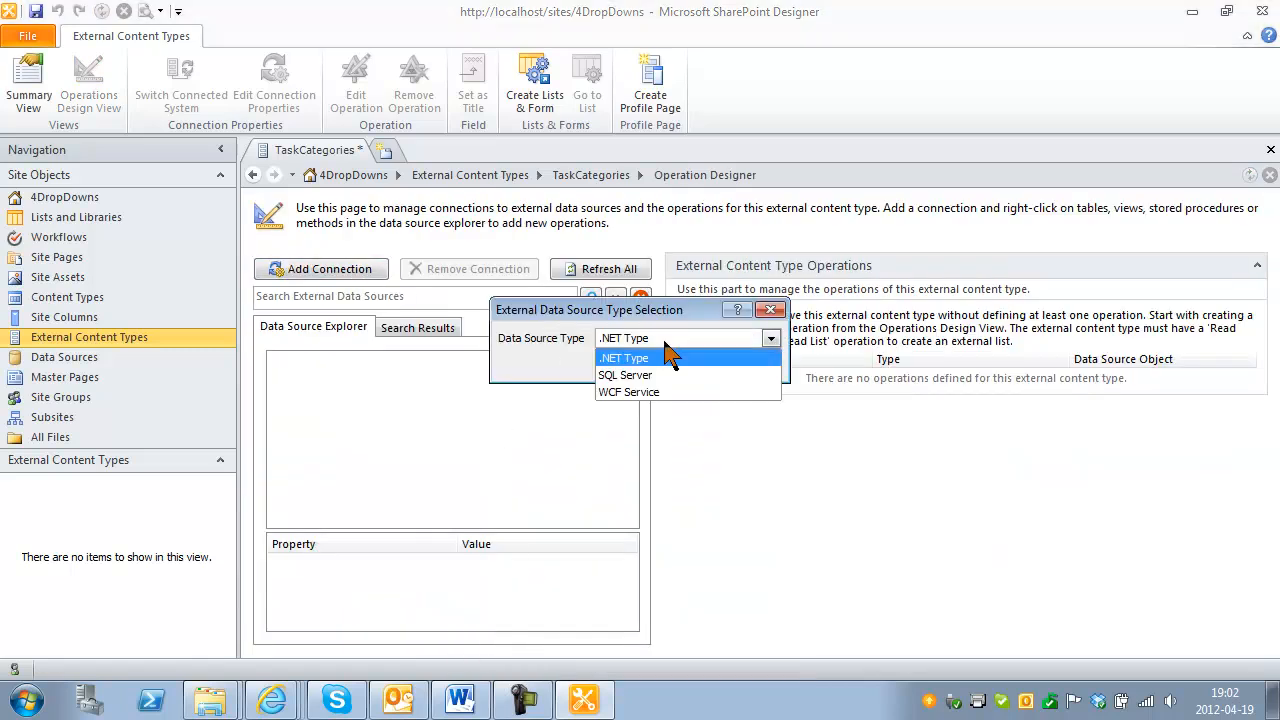
click(634, 372)
click(670, 366)
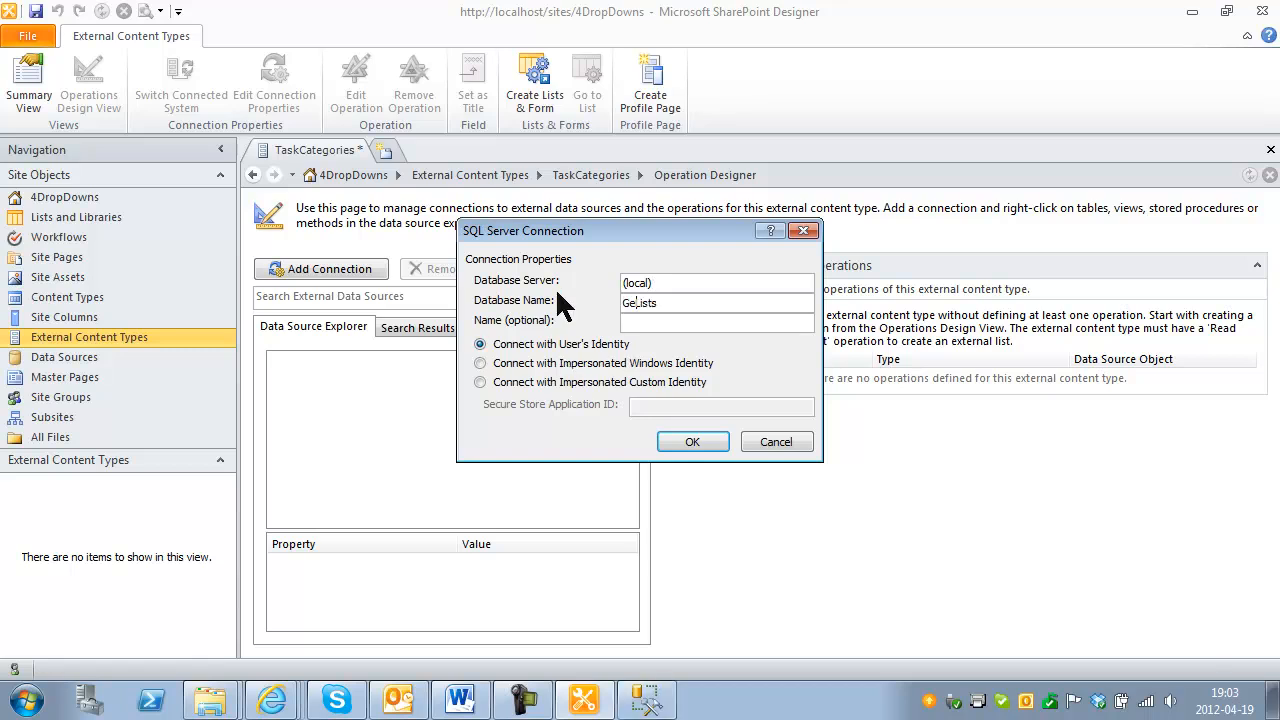
text(neralLists)
click(686, 444)
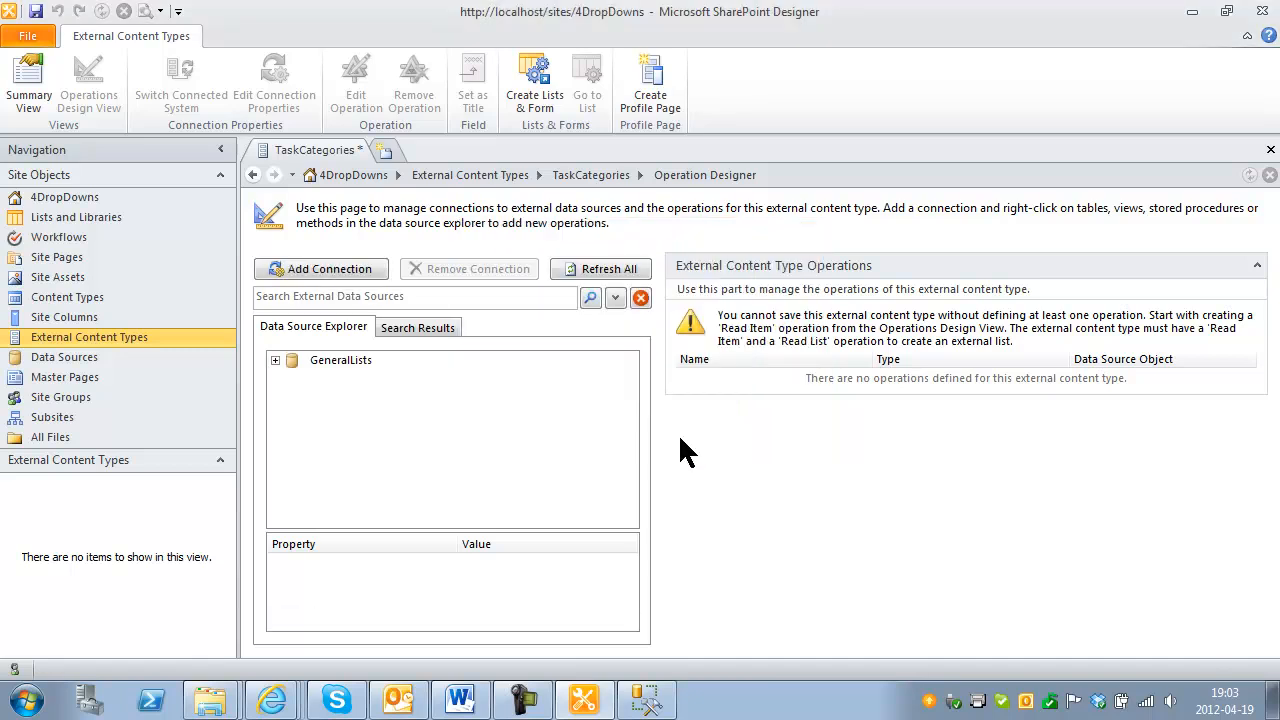
Expand the GeneralLists data source down to the TaskCategories table and select its TaskCategory column.
click(275, 360)
click(291, 377)
click(307, 394)
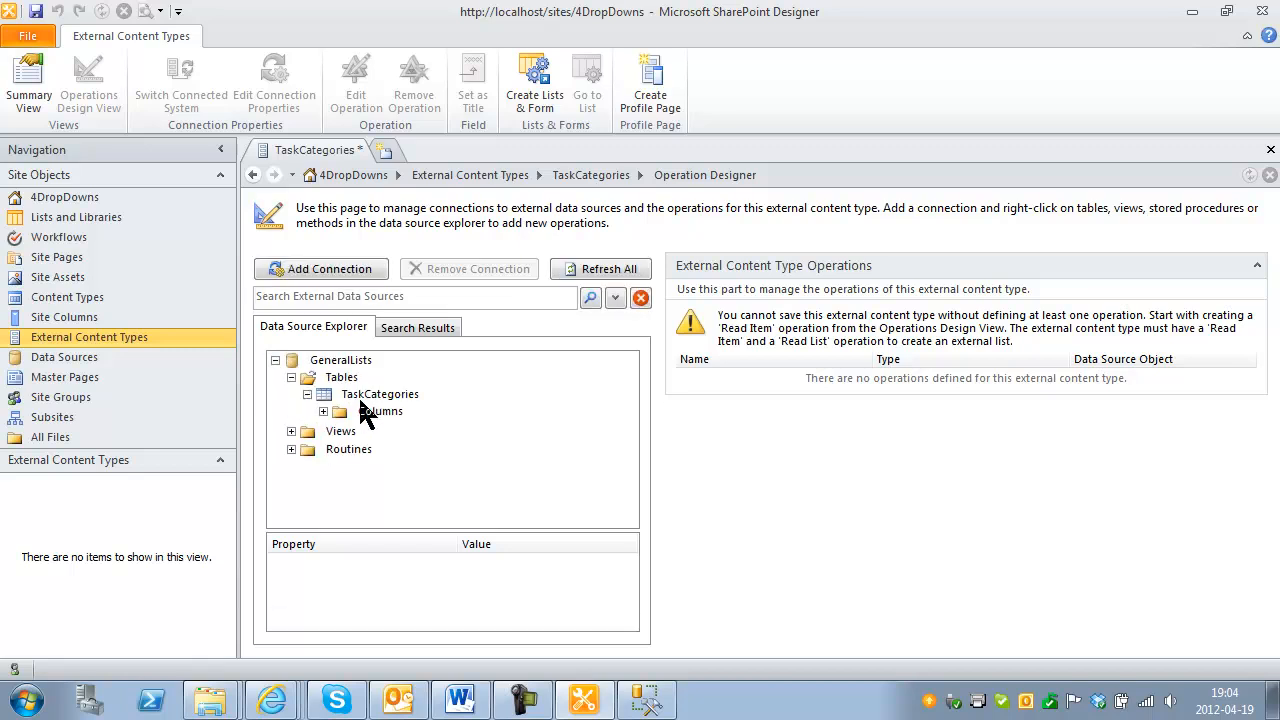
click(323, 411)
click(378, 428)
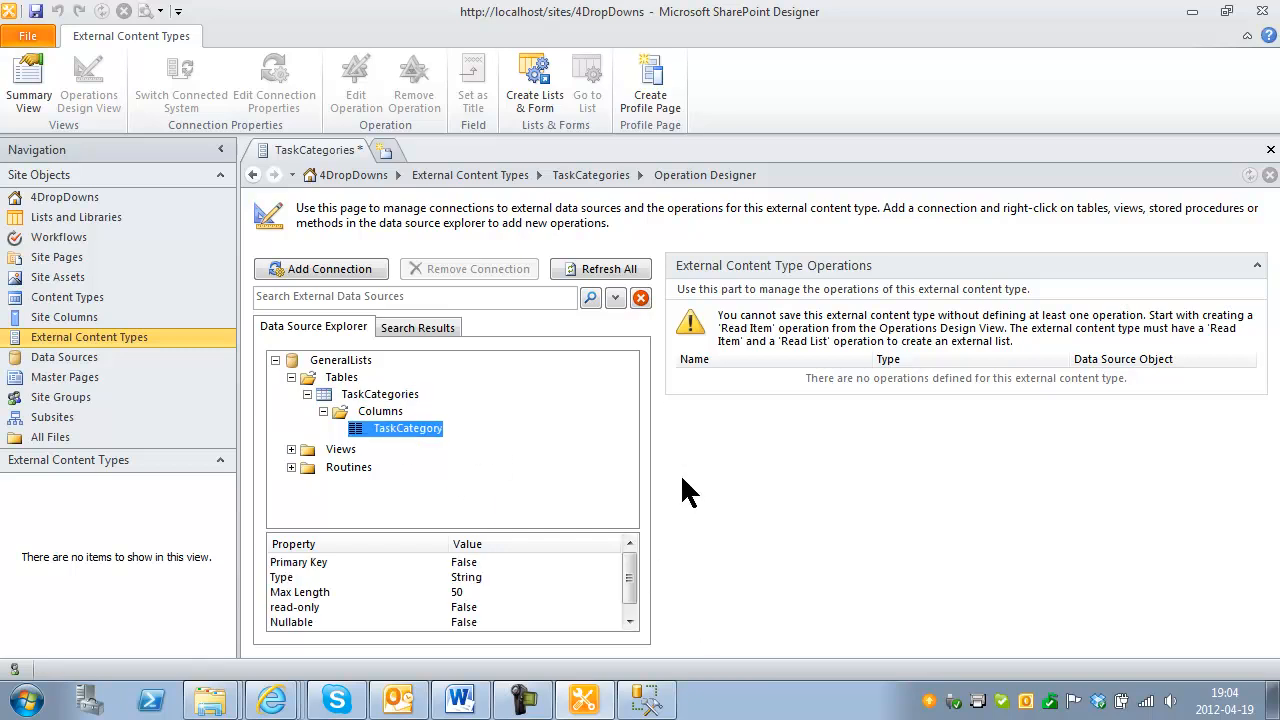
Create all operations for the TaskCategories table with TaskCategory mapped to the identifier, and save the external content type.
right_click(389, 396)
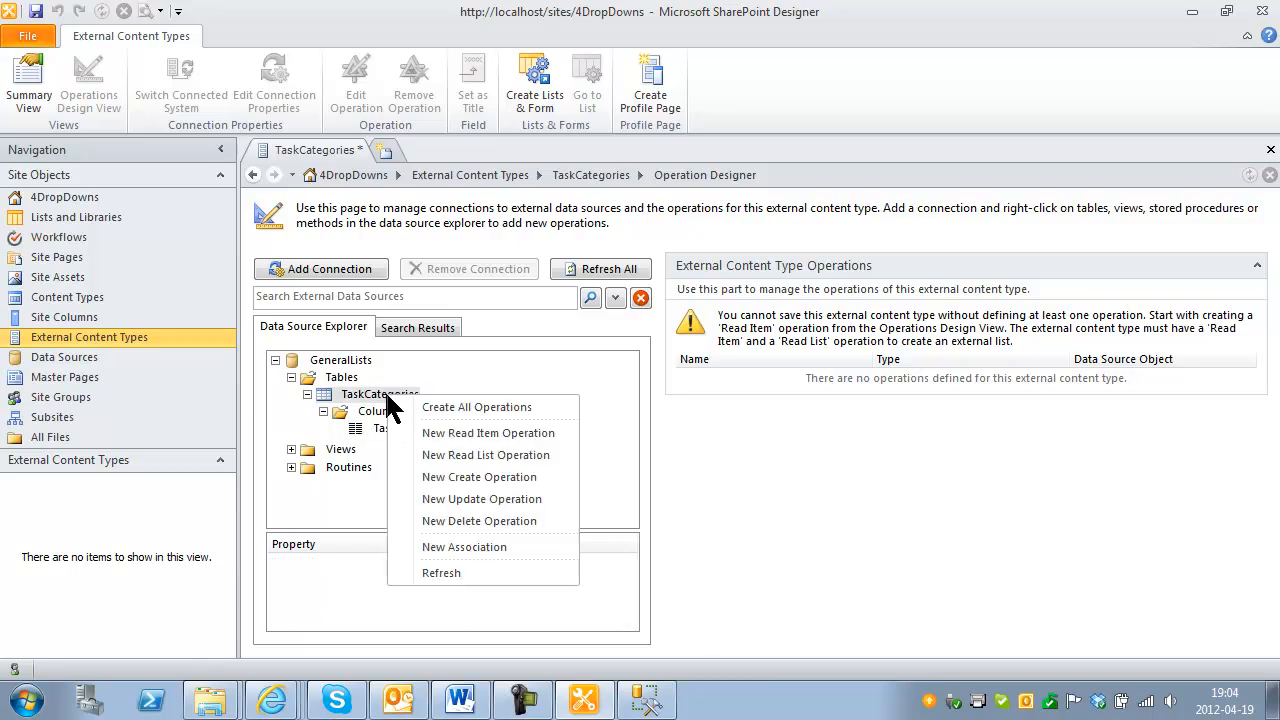
click(452, 408)
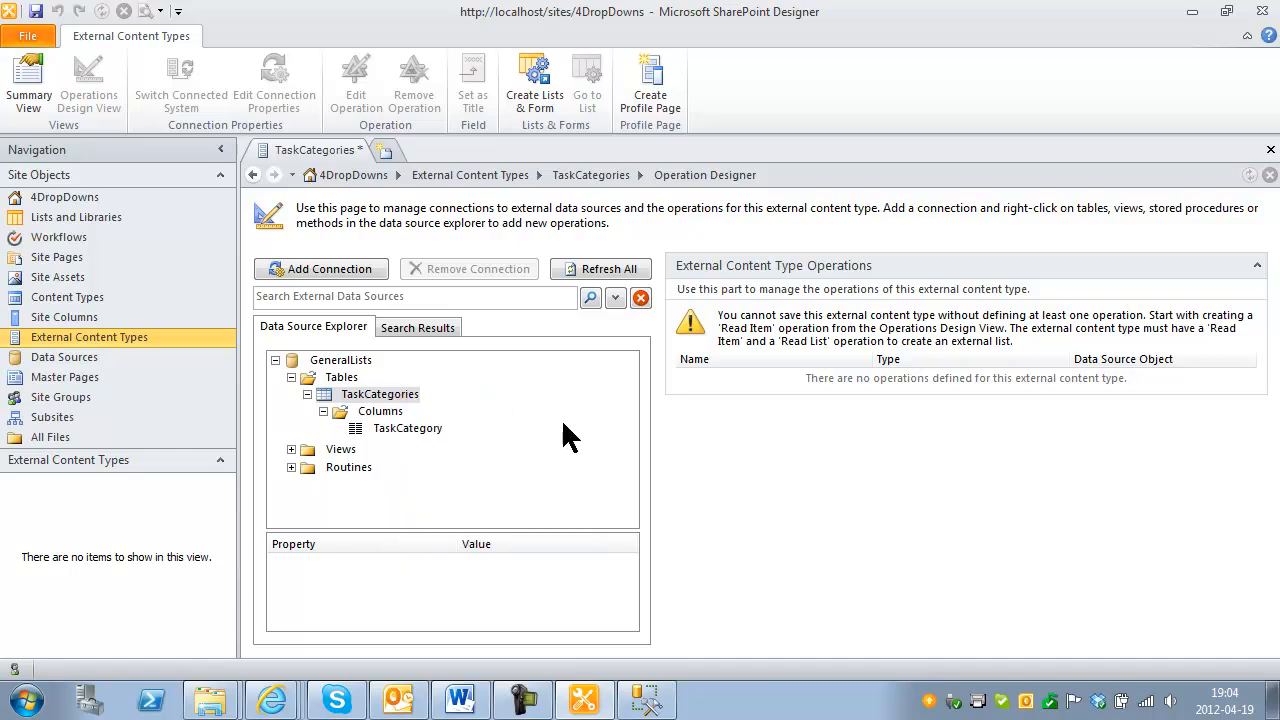
click(877, 656)
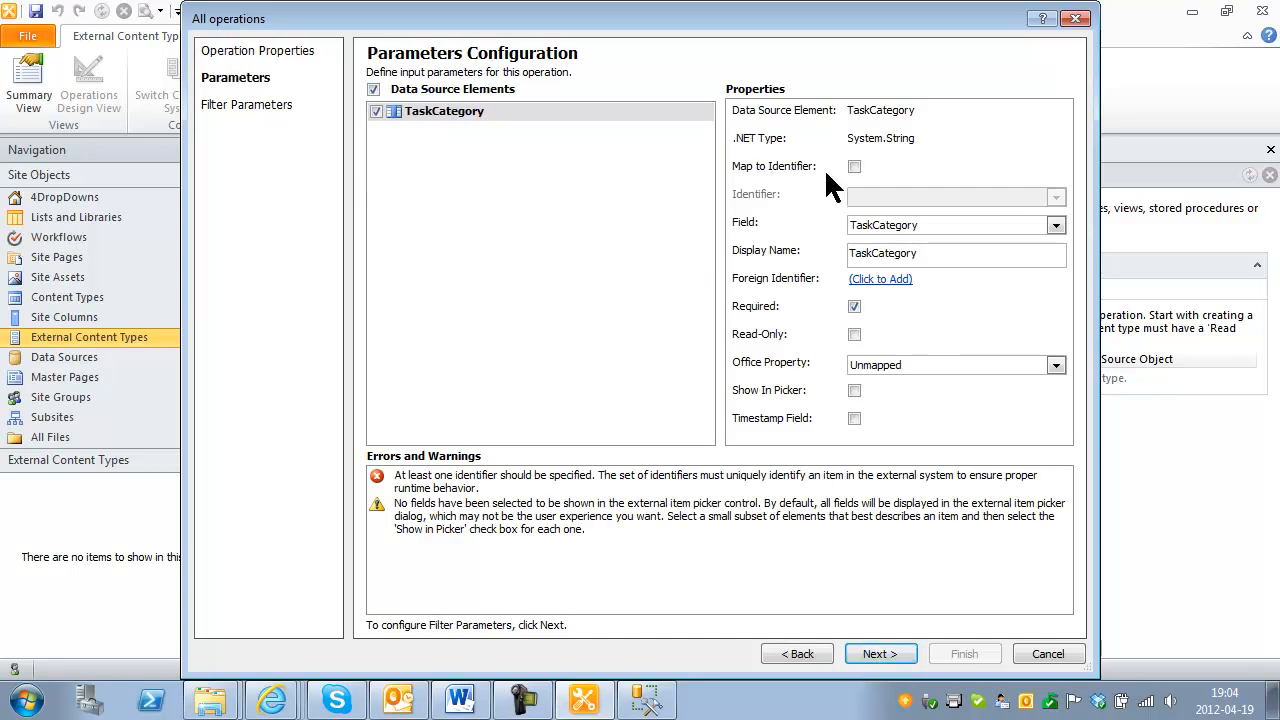
click(854, 167)
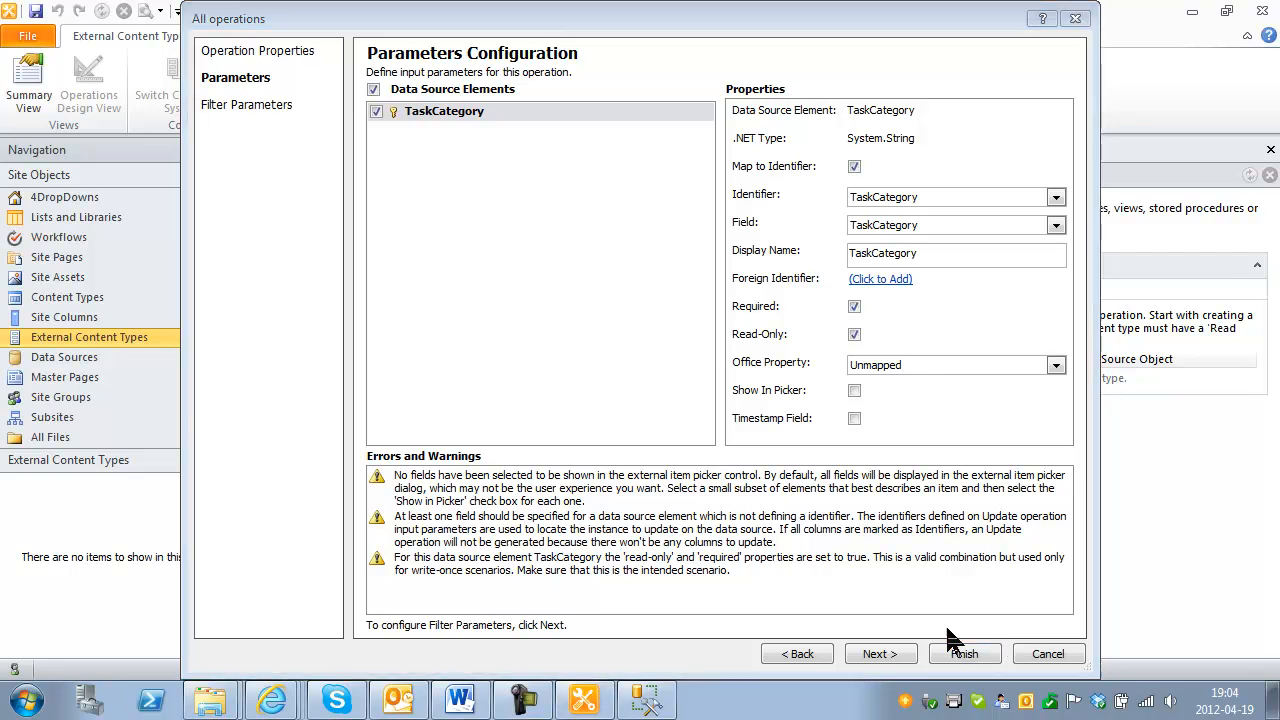
click(893, 656)
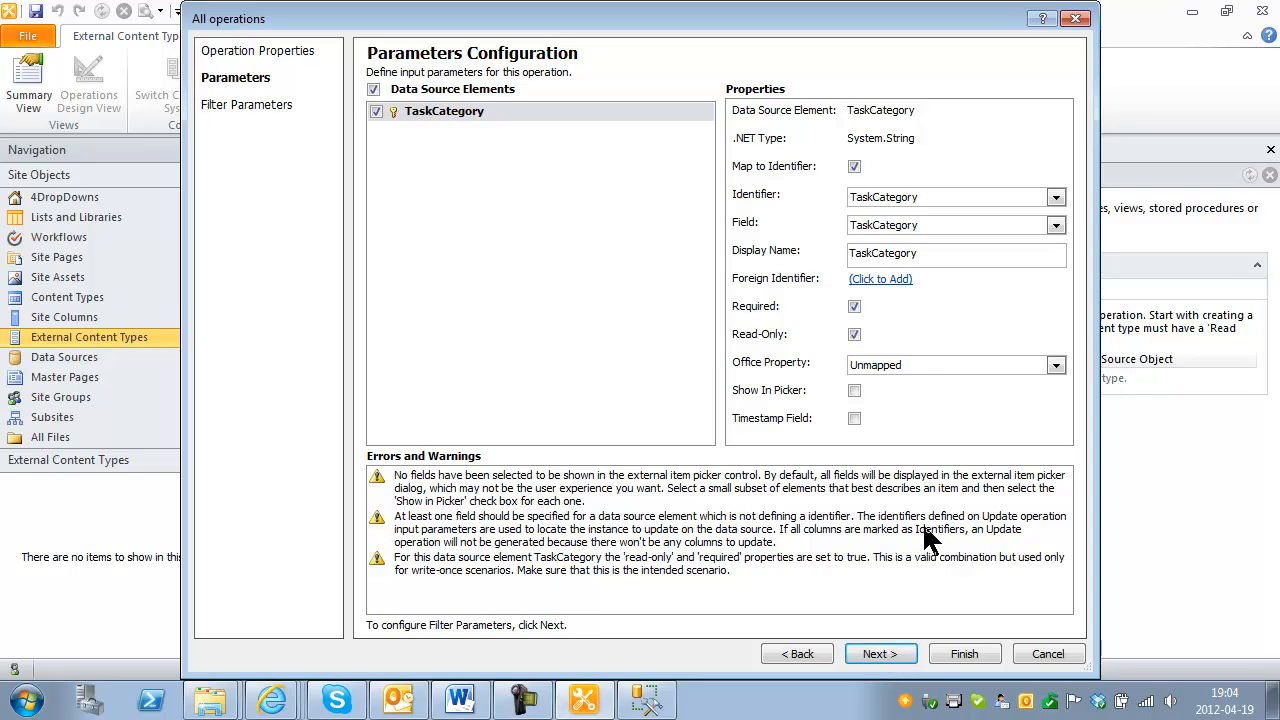
click(880, 654)
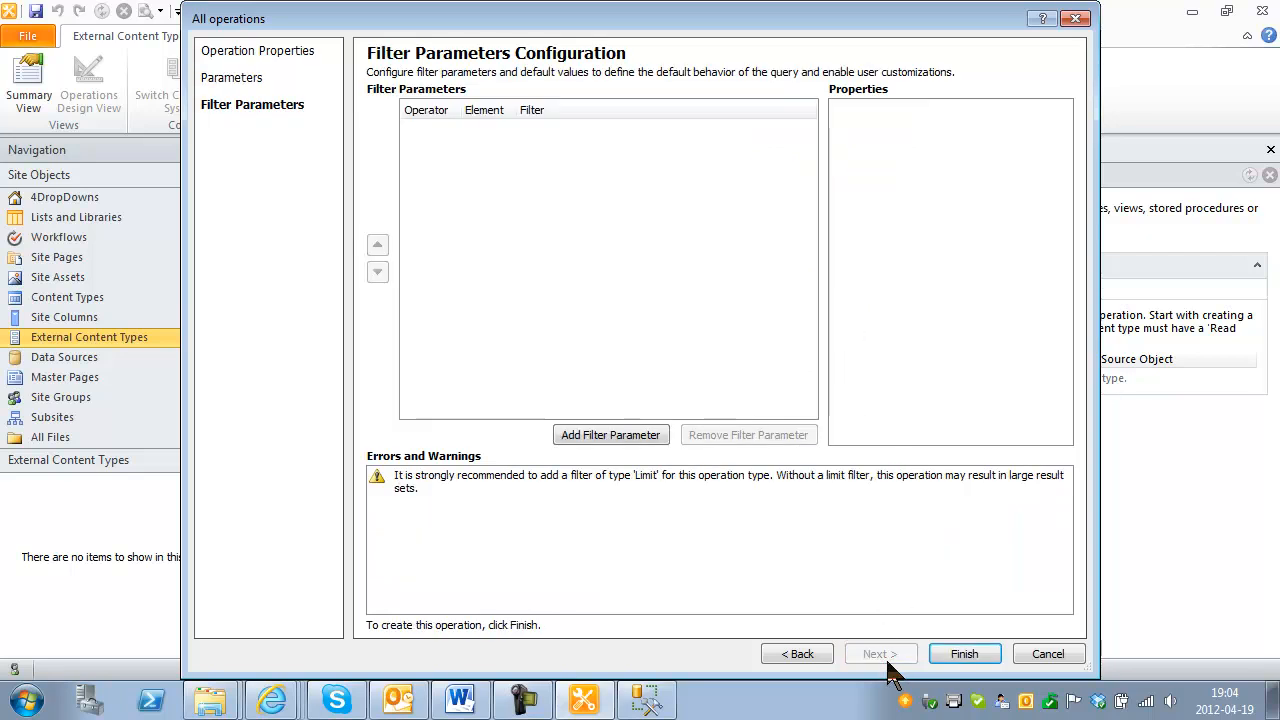
click(963, 654)
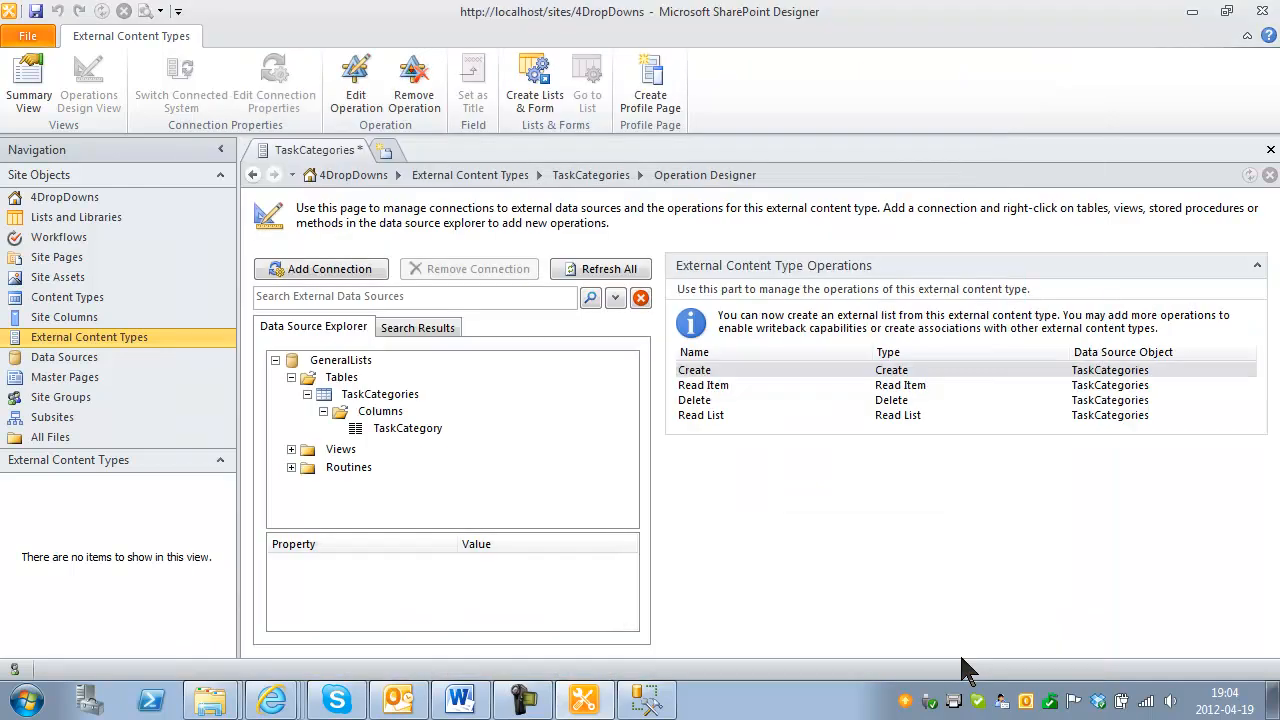
click(35, 11)
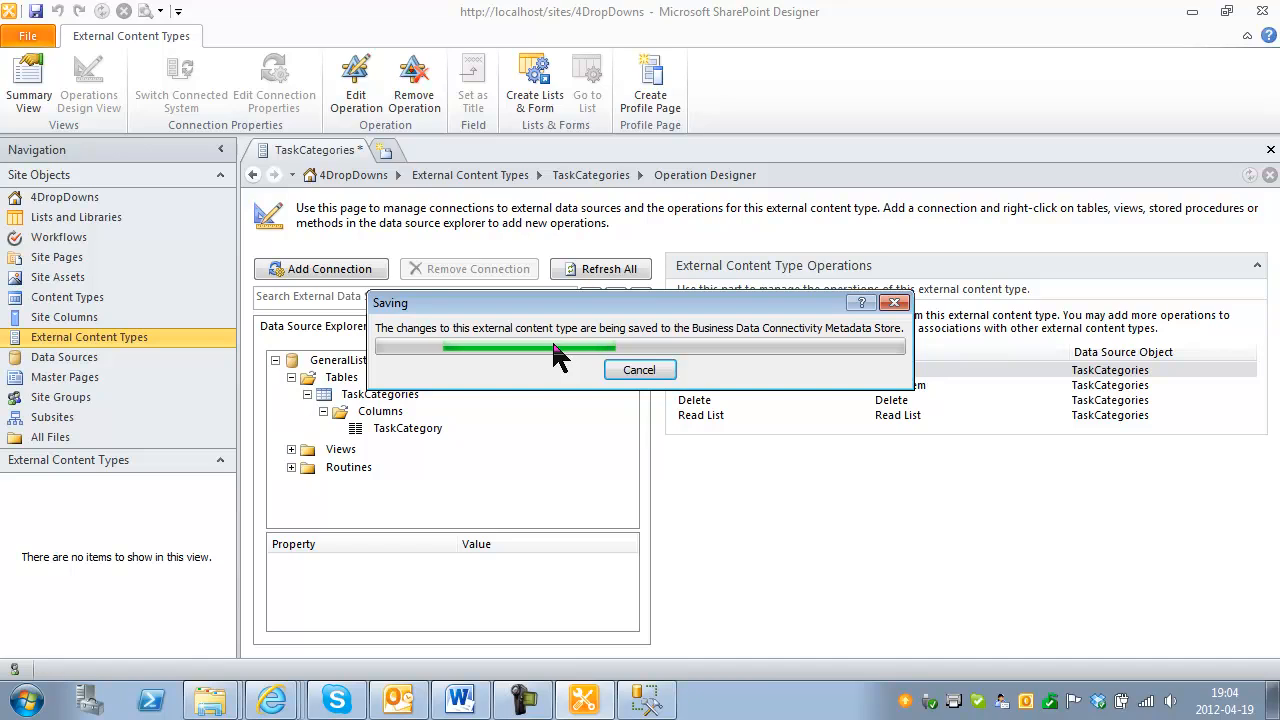
Open SharePoint 2010 Central Administration and go to the Business Data Connectivity Service application's external content types.
click(30, 705)
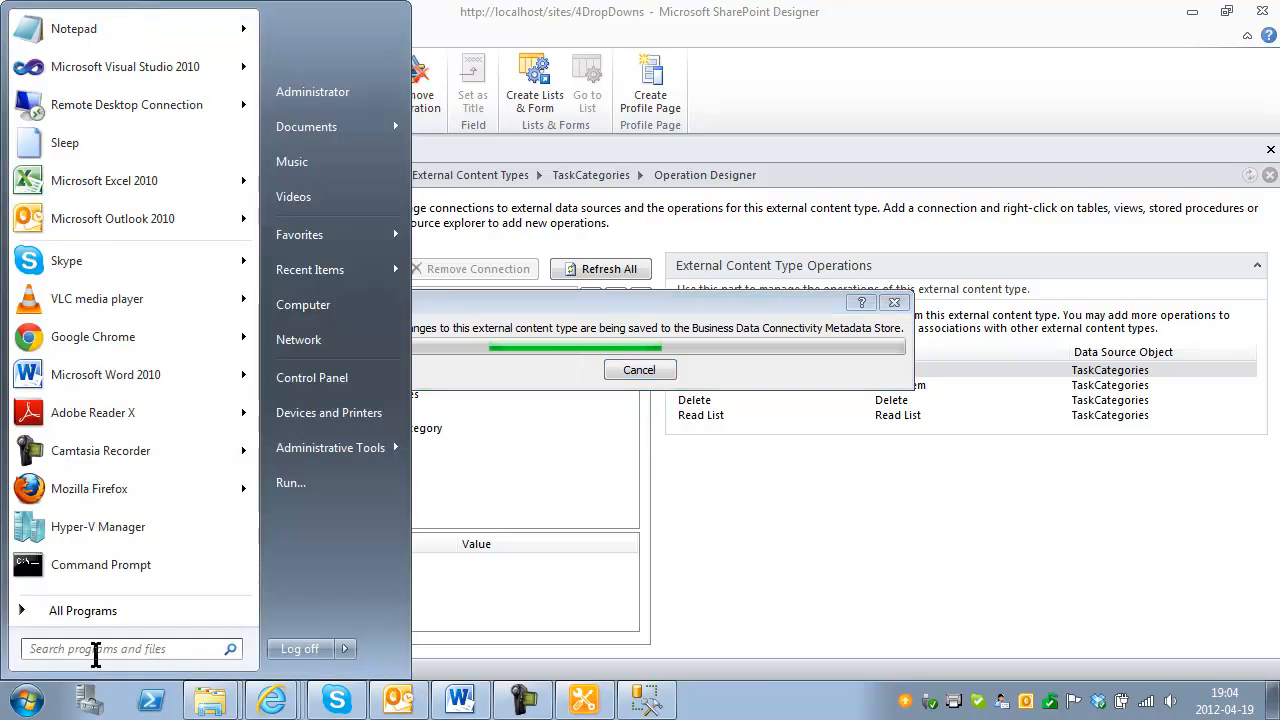
click(97, 651)
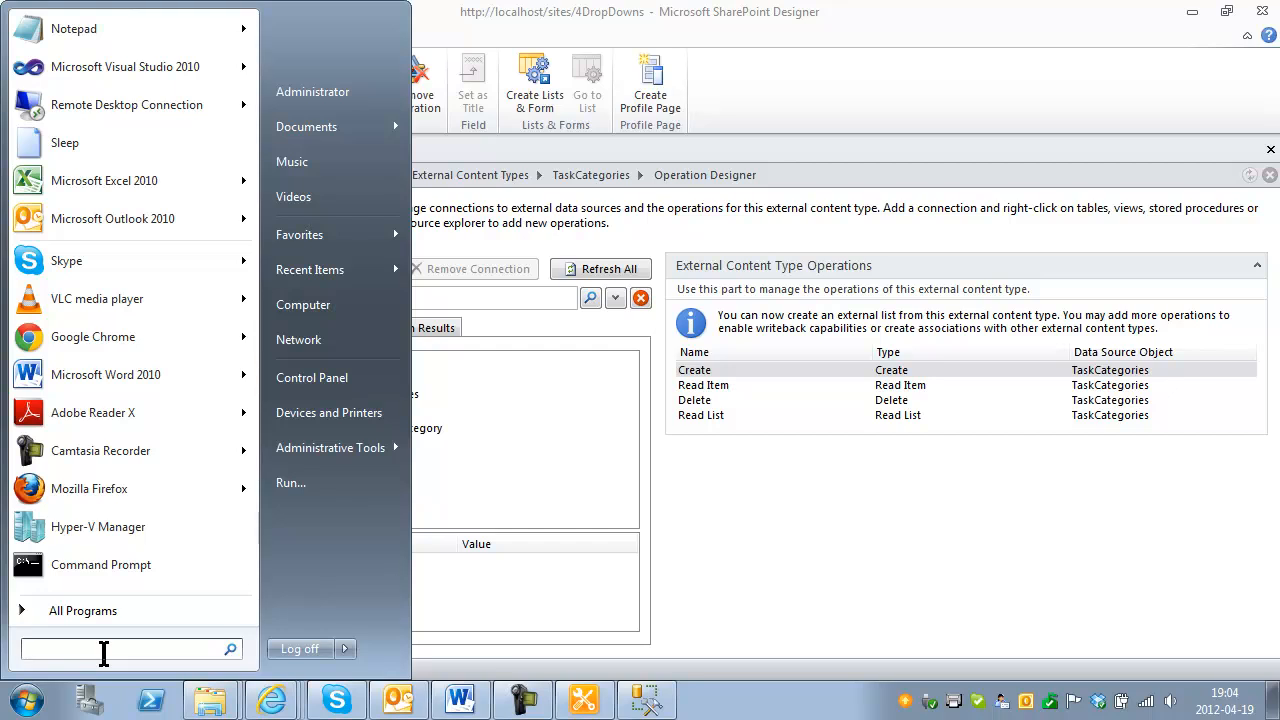
text(centra)
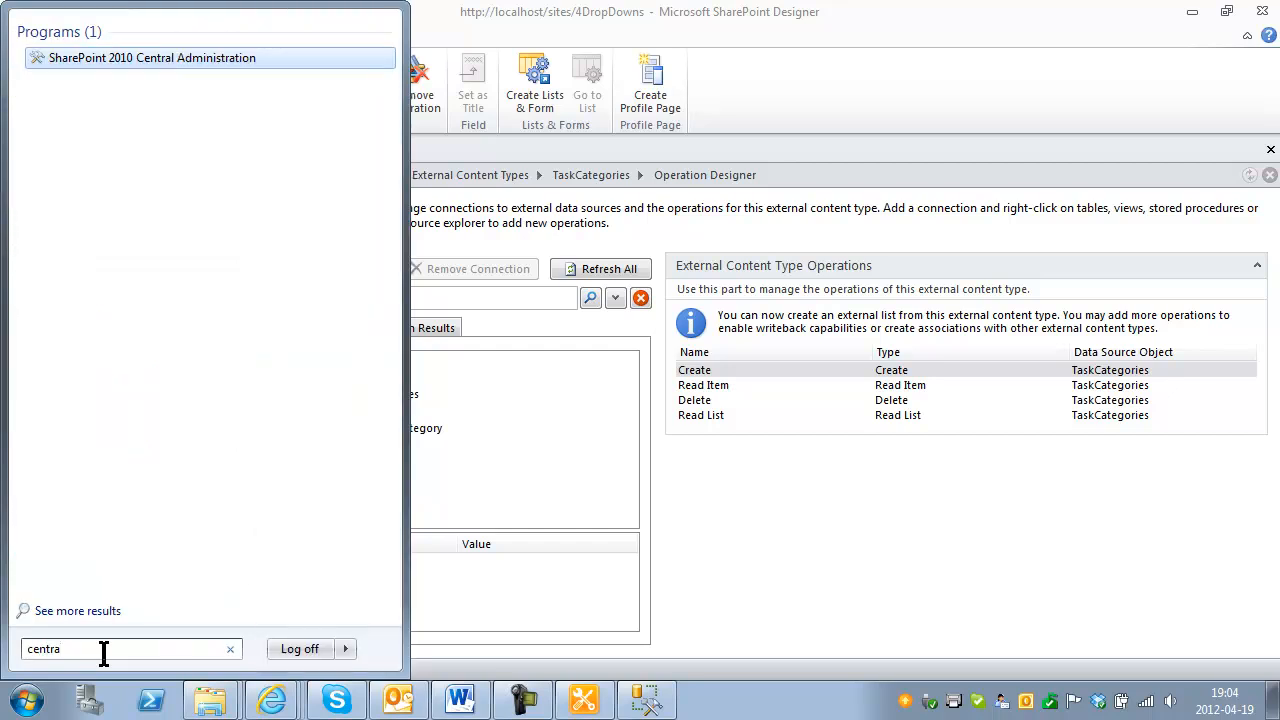
key(Return)
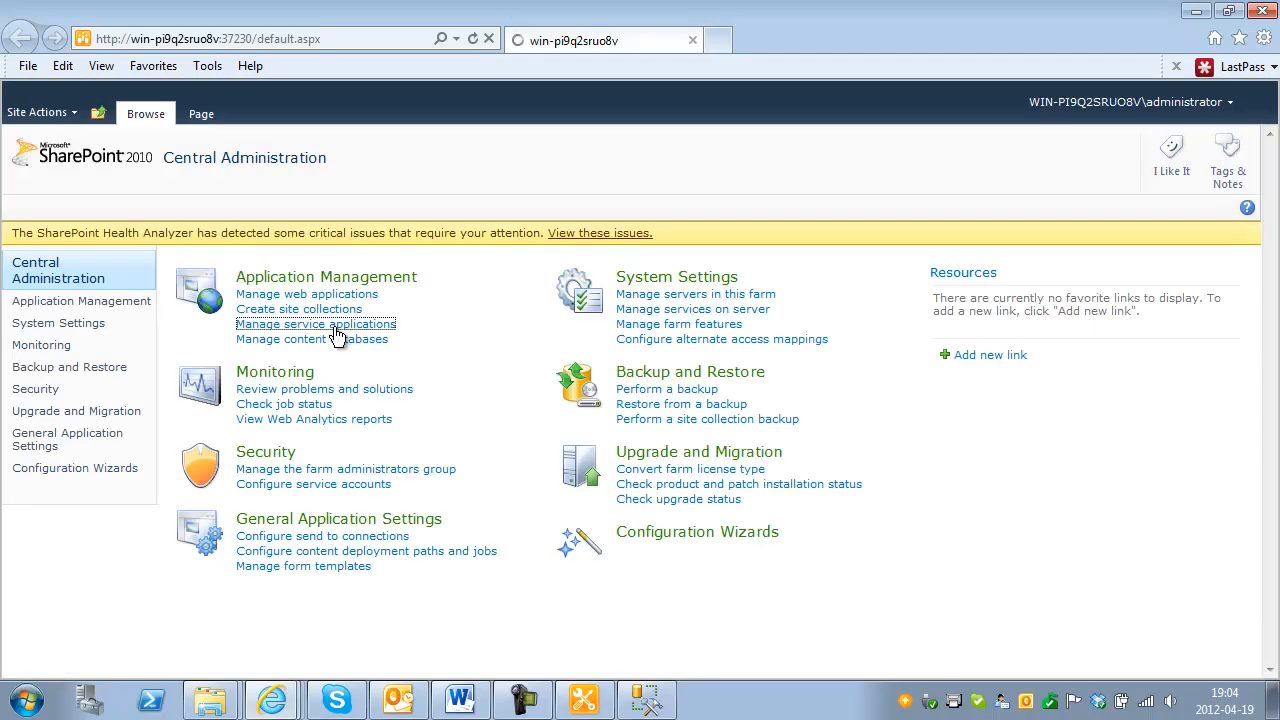
scroll(343, 343, down, 1)
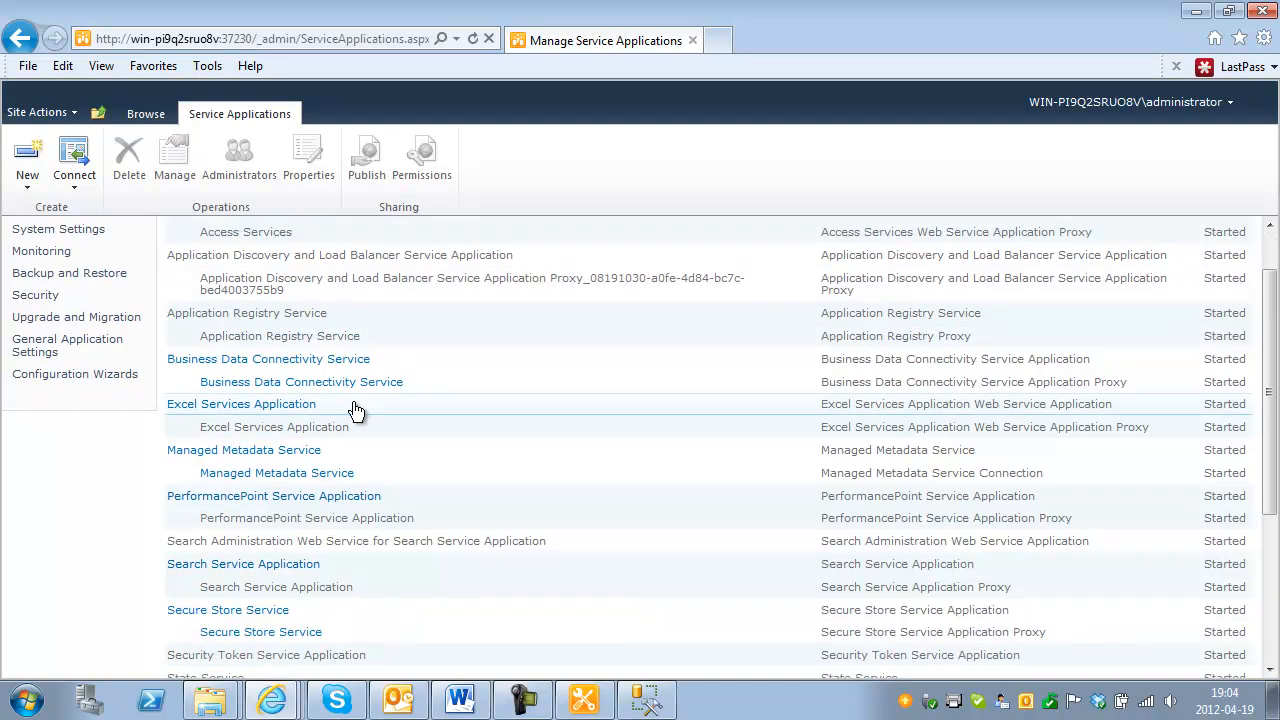
click(313, 363)
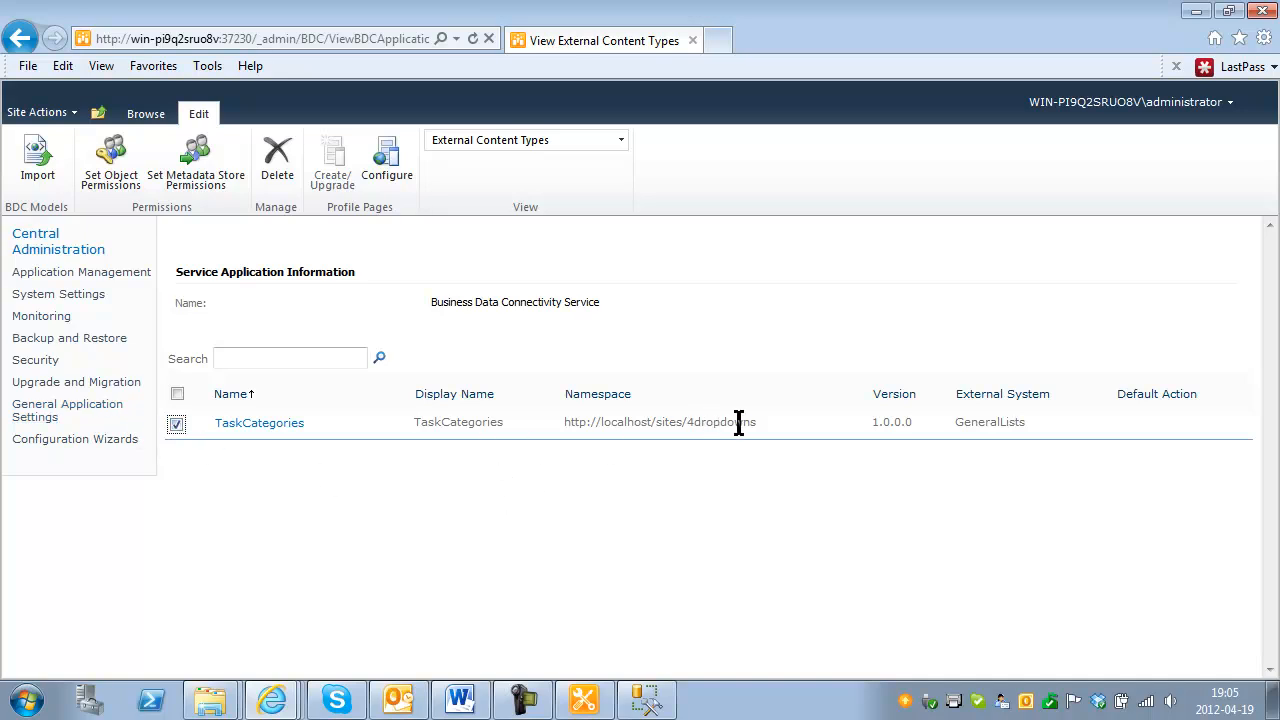
Grant the administrator account Edit, Execute, Selectable In Clients and Set Permissions rights on the TaskCategories external content type, propagated to all methods.
click(111, 170)
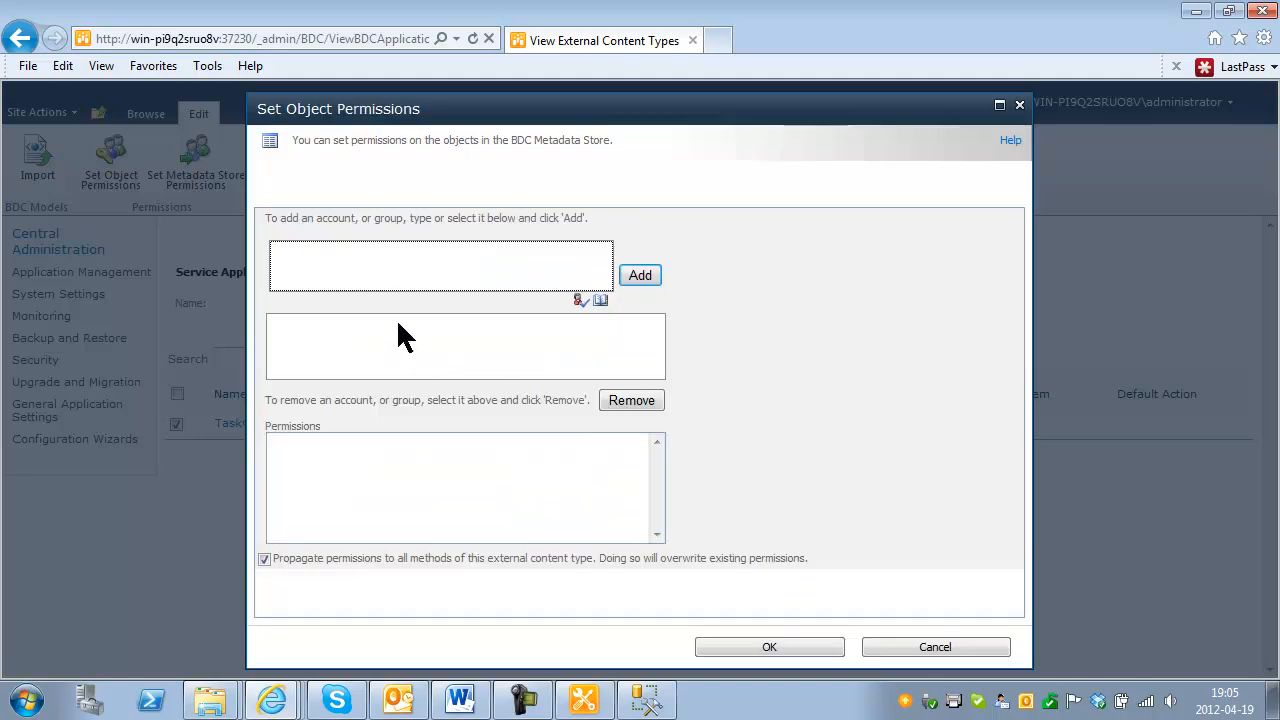
click(366, 272)
click(582, 302)
key(Return)
click(613, 448)
click(613, 467)
click(613, 486)
click(613, 505)
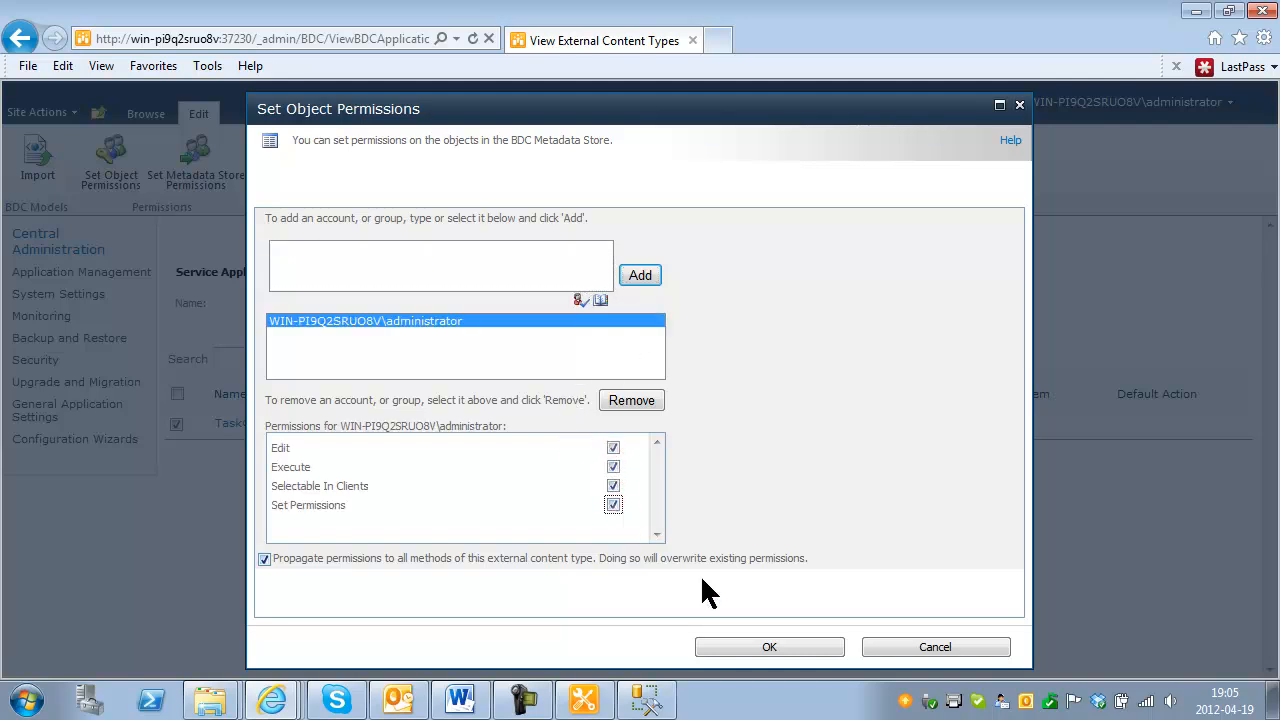
click(767, 647)
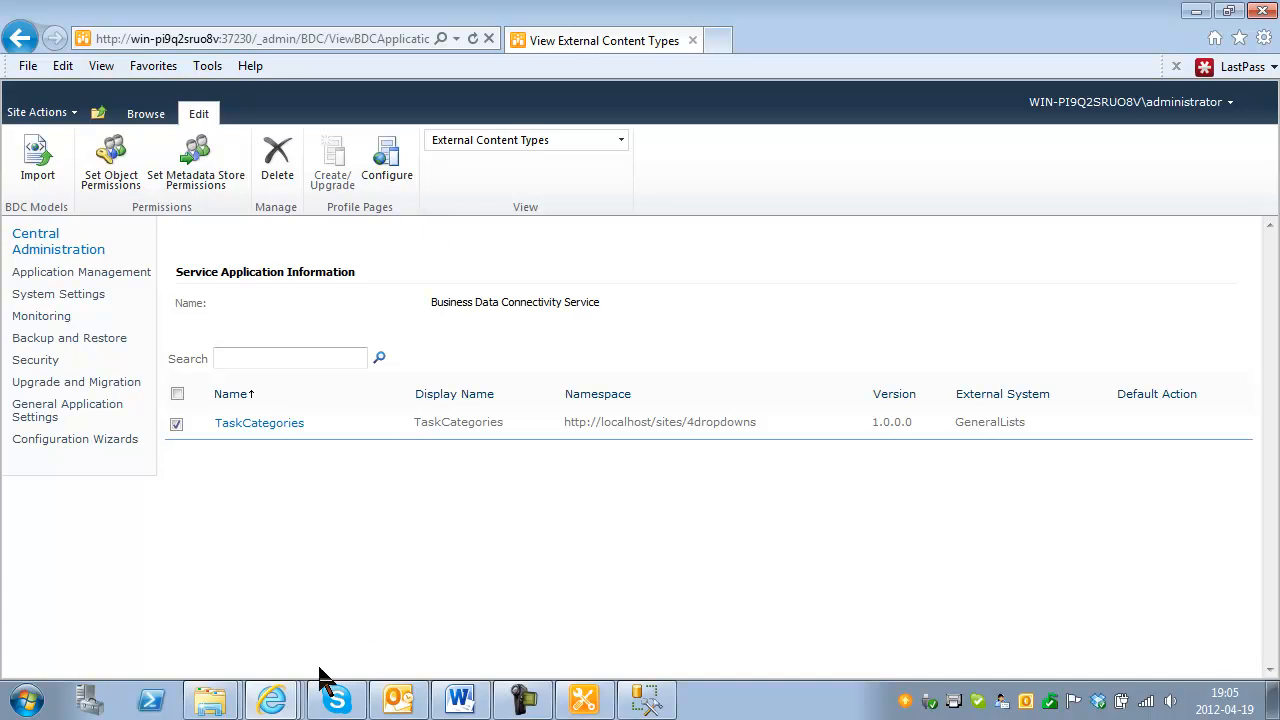
Return to the 4DropDowns Tasks list and start a new External Data column named Task Category.
click(274, 699)
click(250, 637)
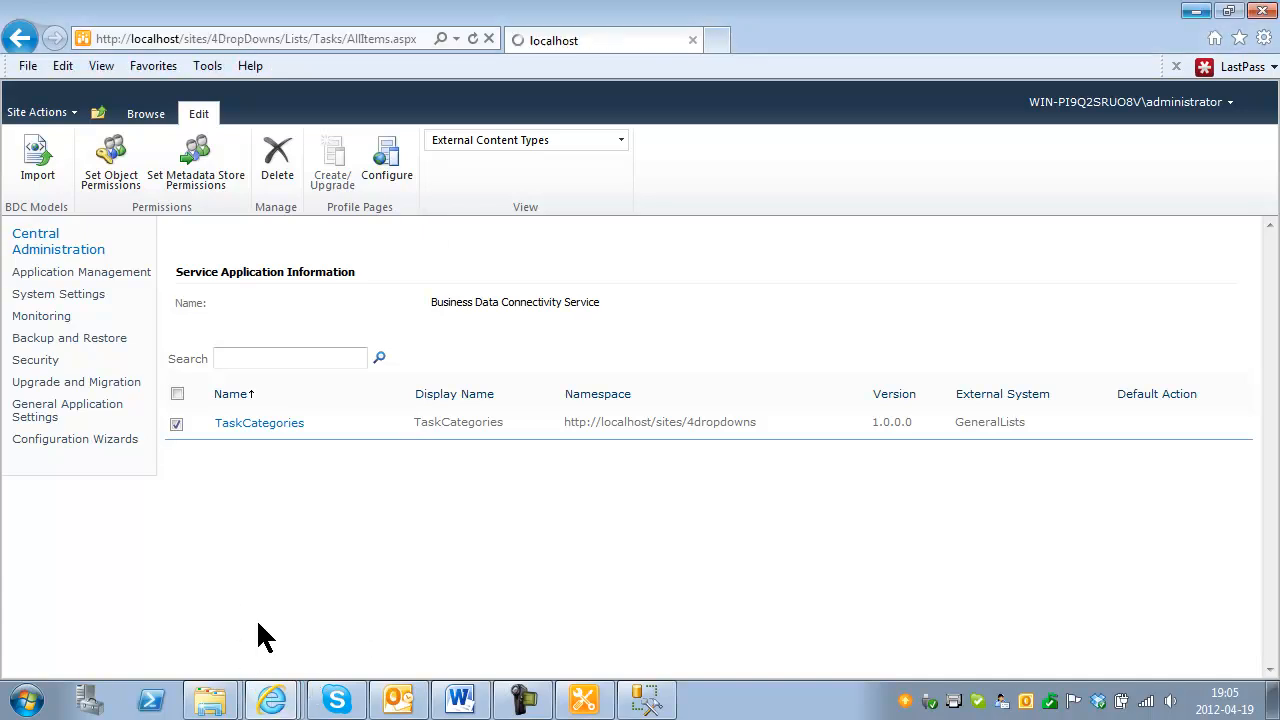
click(296, 164)
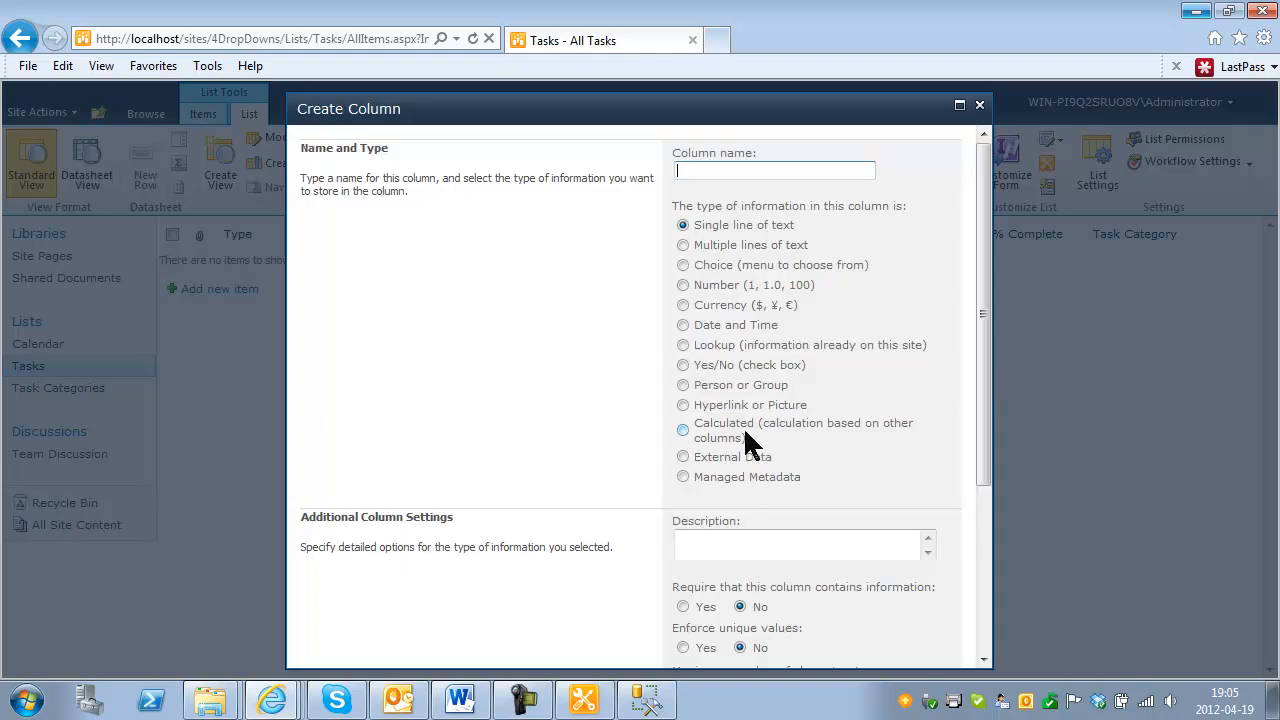
click(683, 457)
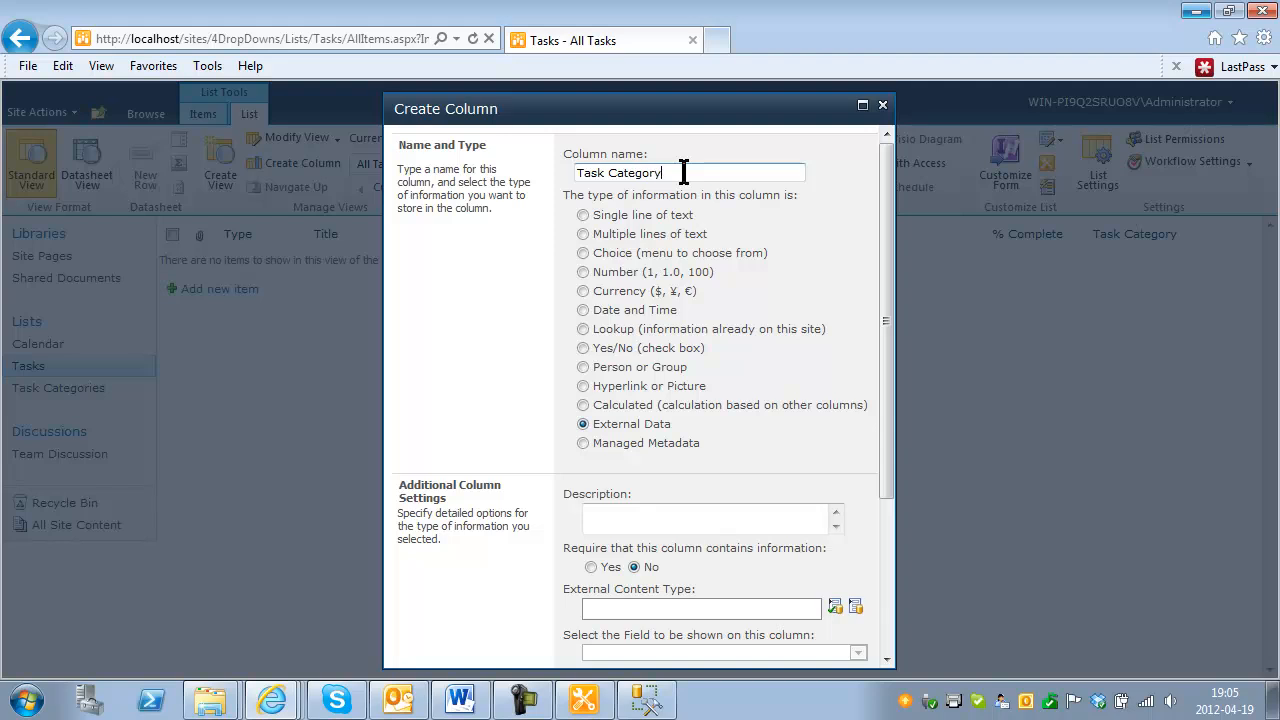
Set the new column's external content type to TaskCategories from the GeneralLists data source.
drag(889, 455, 900, 513)
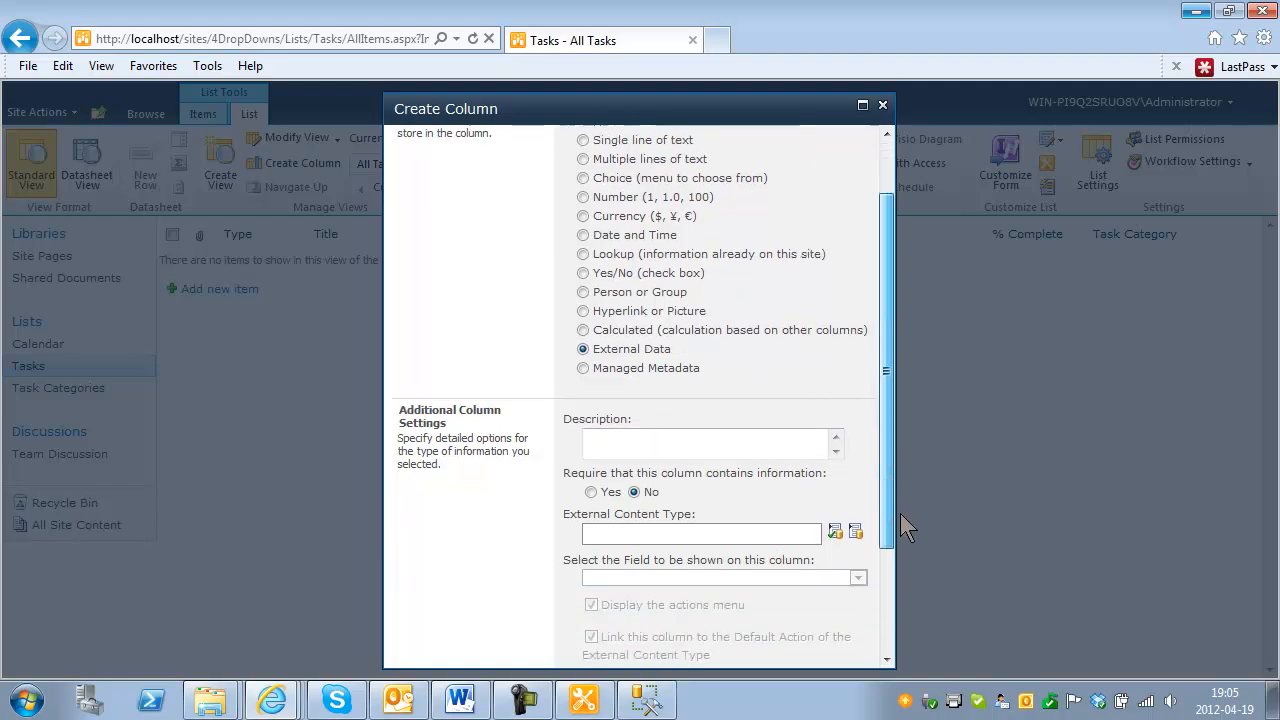
click(669, 457)
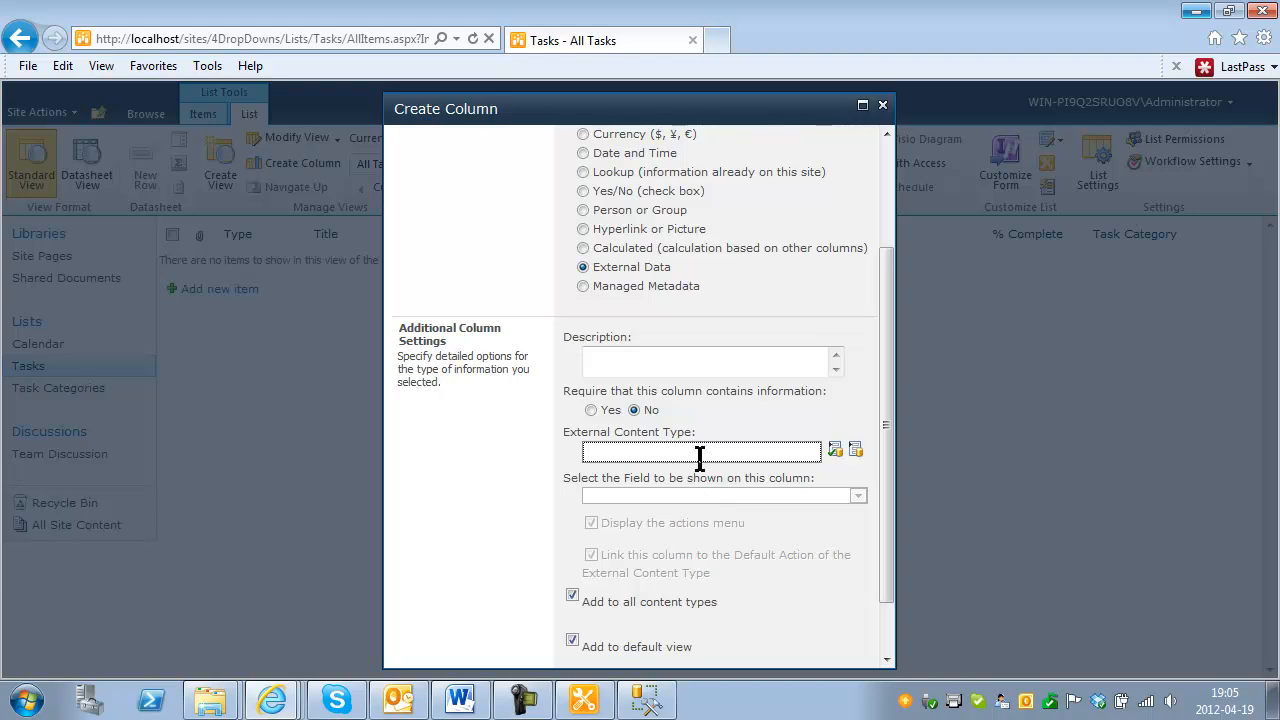
click(857, 455)
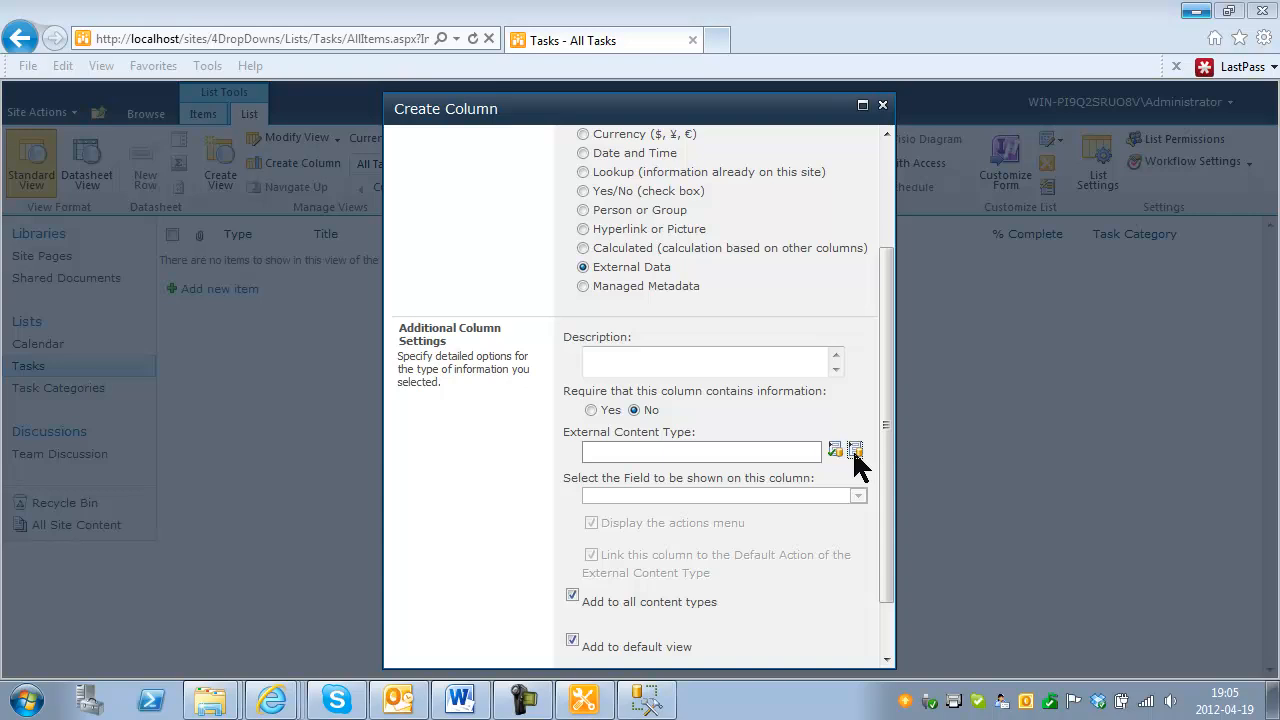
click(430, 215)
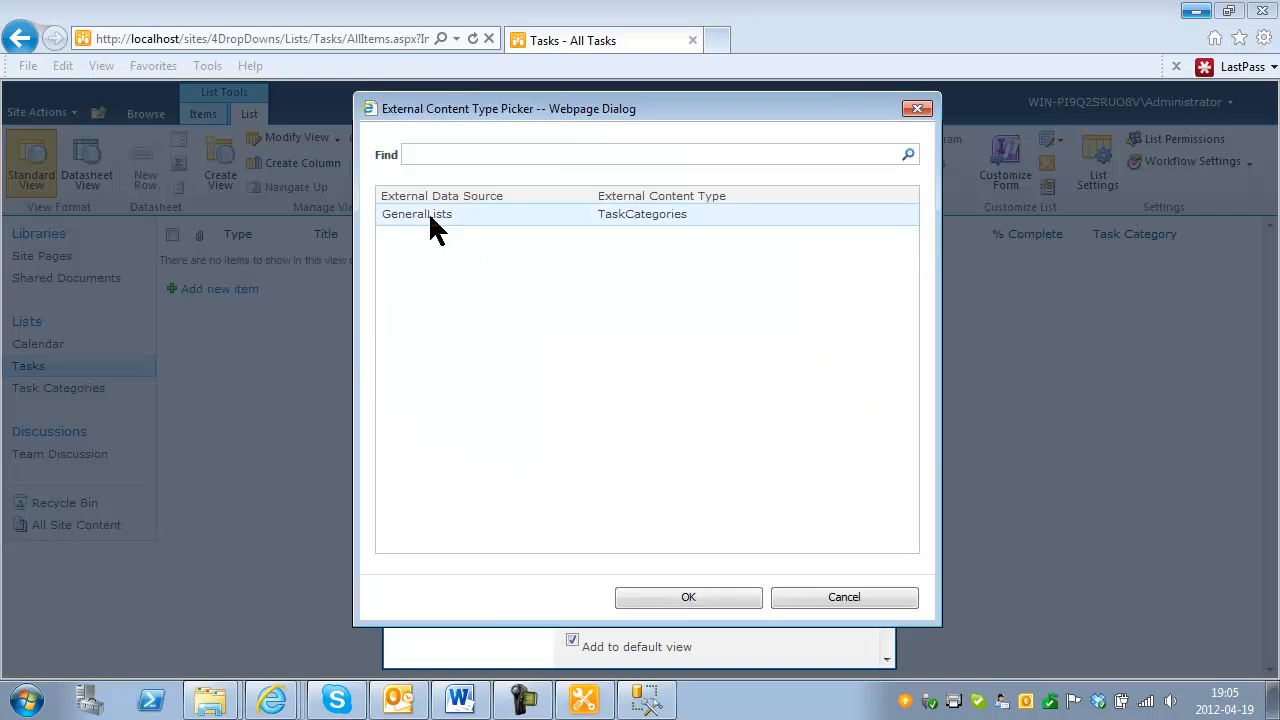
click(688, 597)
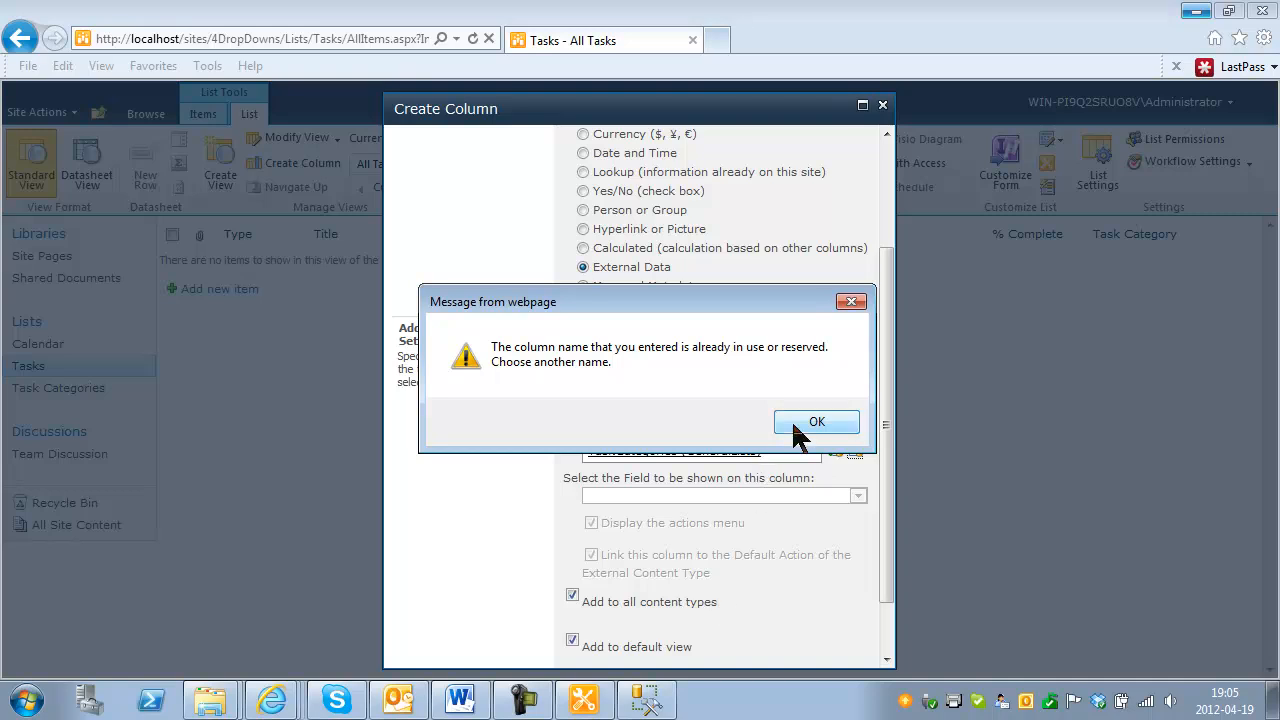
Change the new column's name to External Task Category and create the column.
click(794, 425)
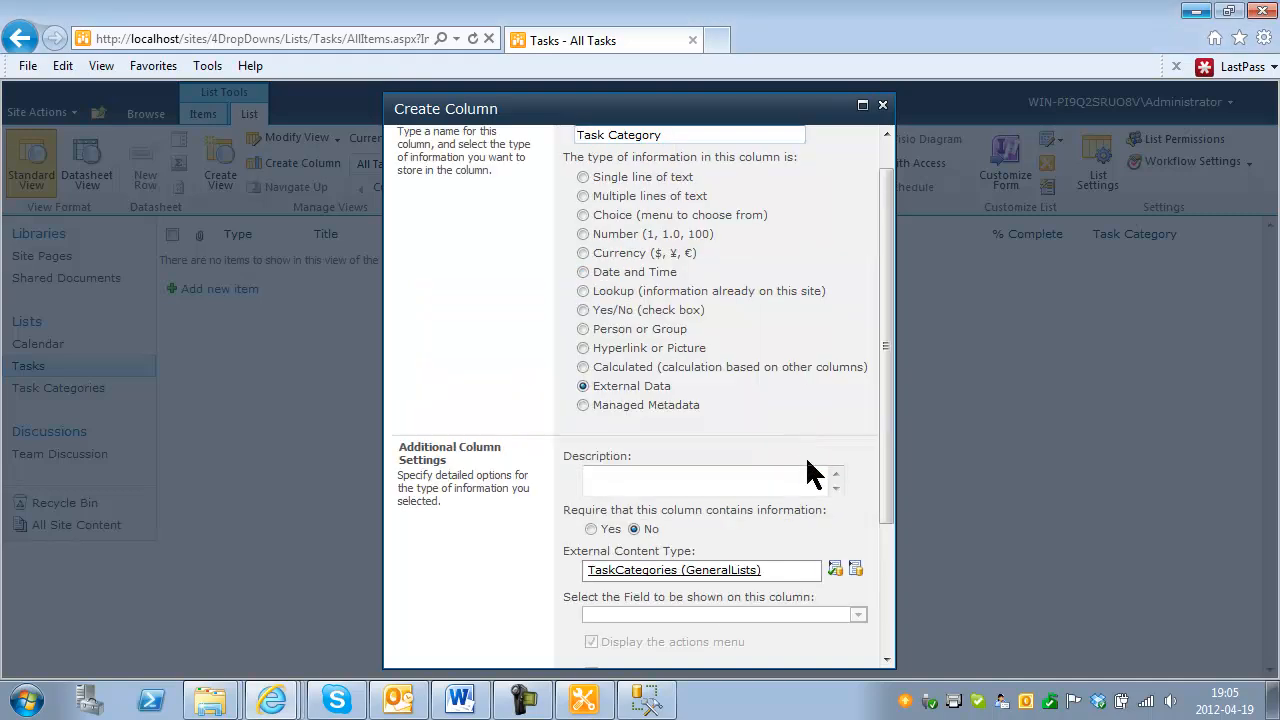
drag(886, 506, 886, 429)
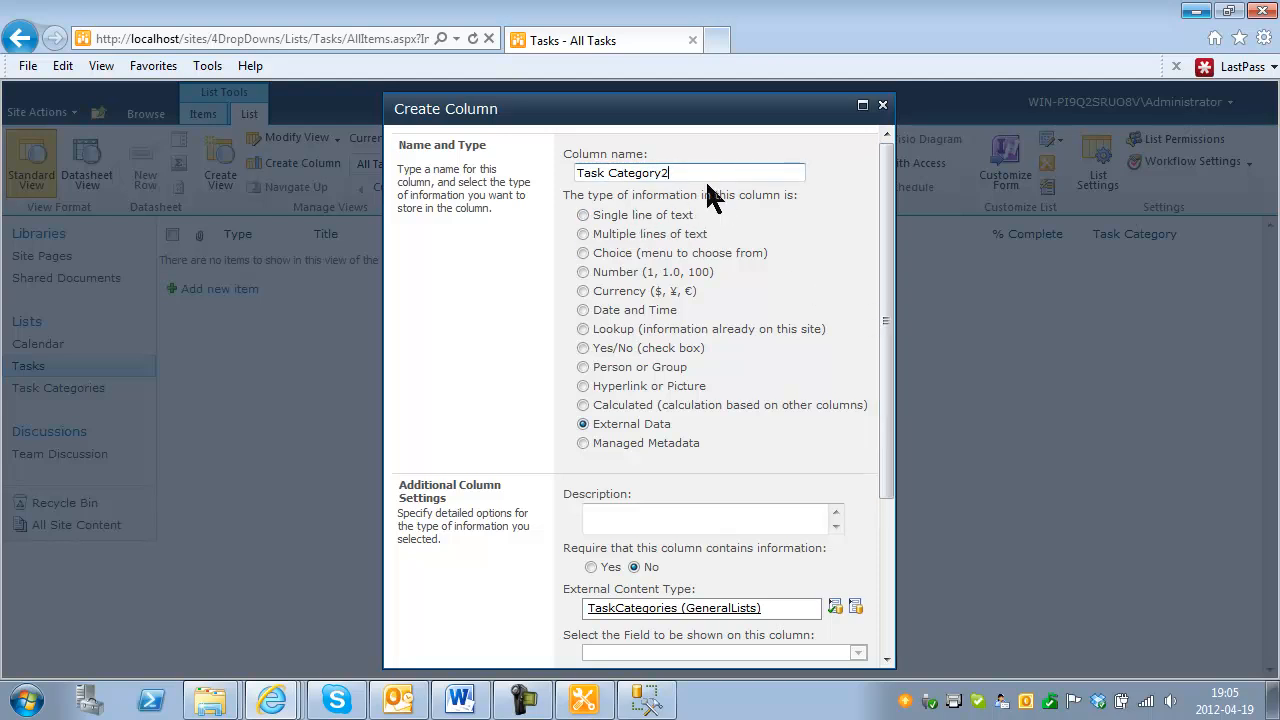
click(690, 163)
text(External)
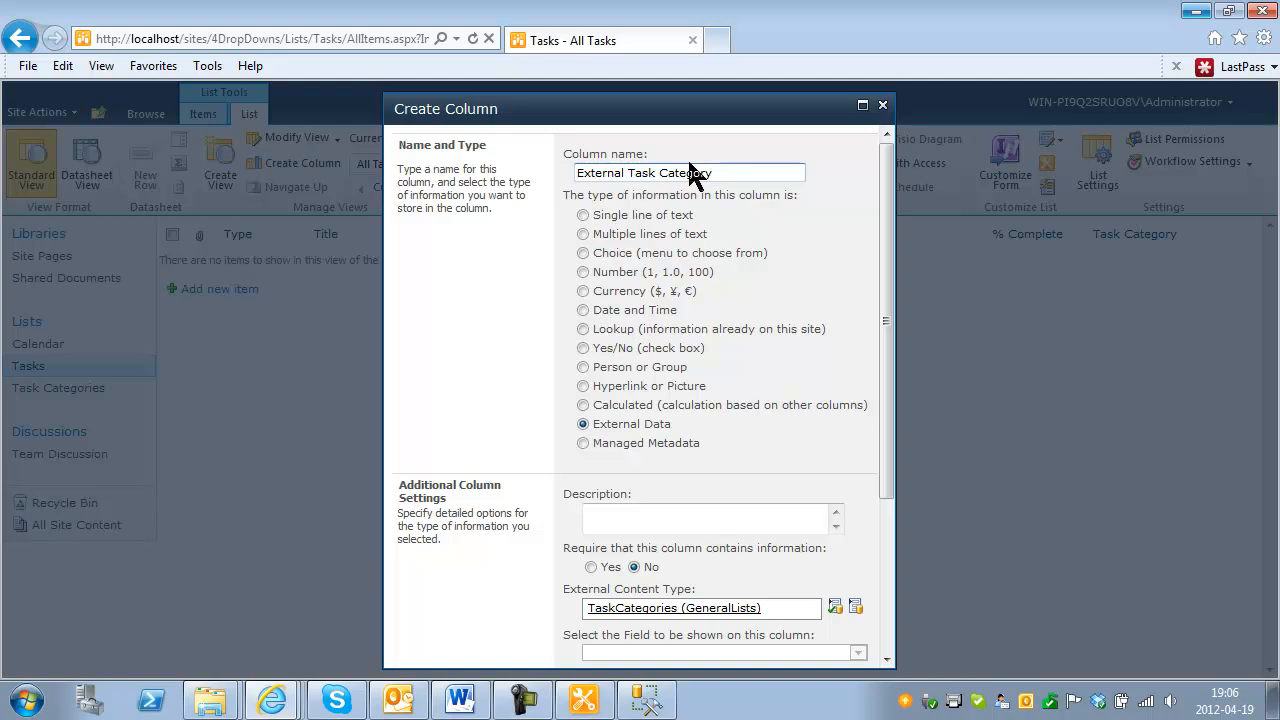
drag(889, 470, 862, 630)
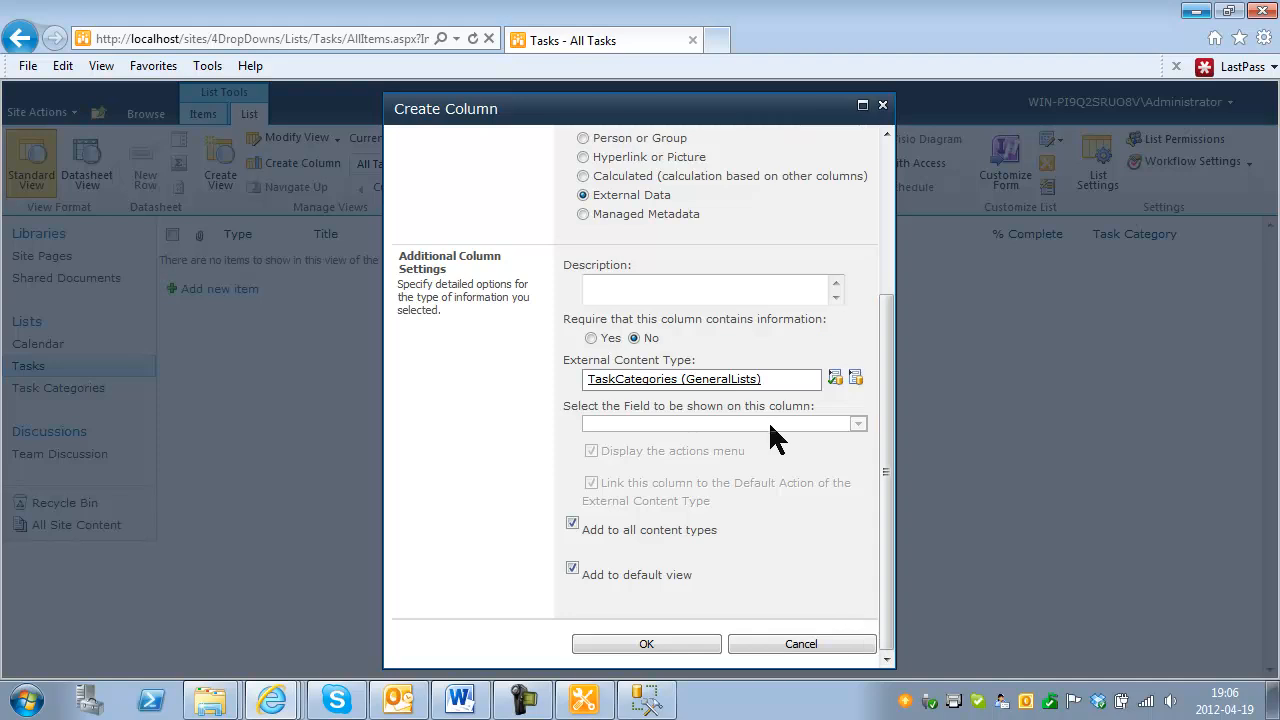
click(646, 645)
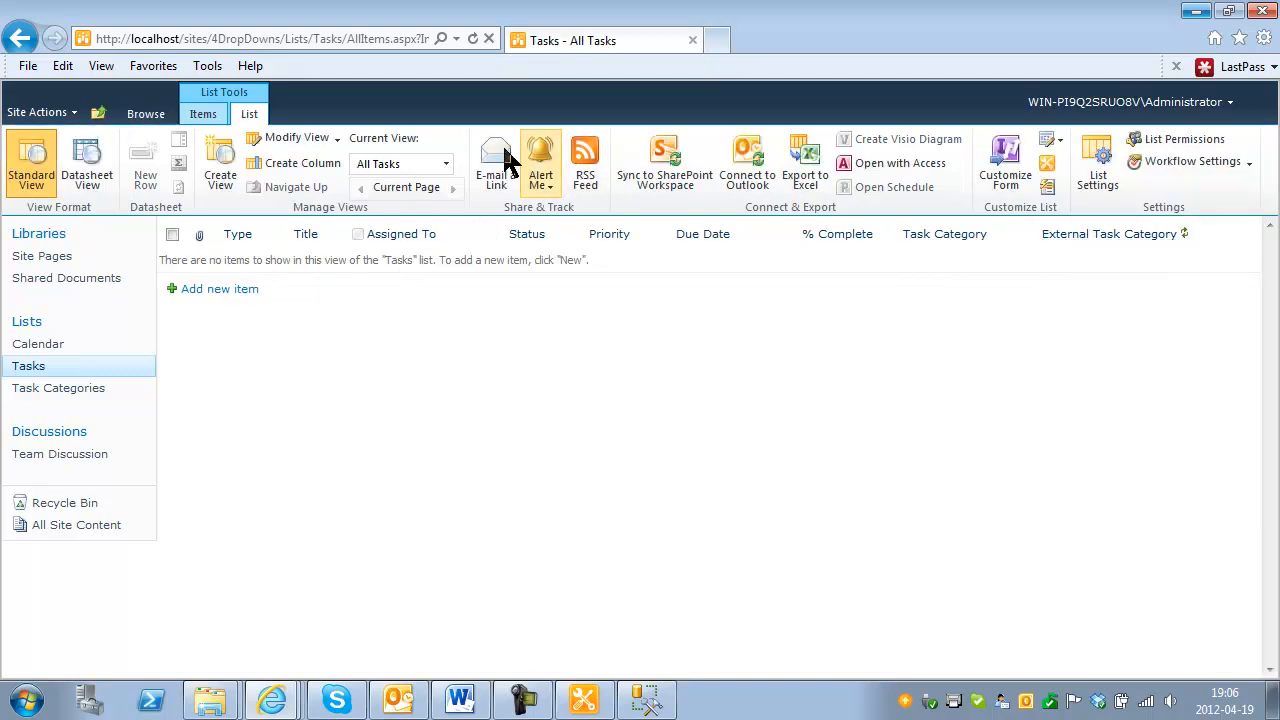
Delete the managed metadata Task Category column from the Tasks list through its list settings.
click(1103, 170)
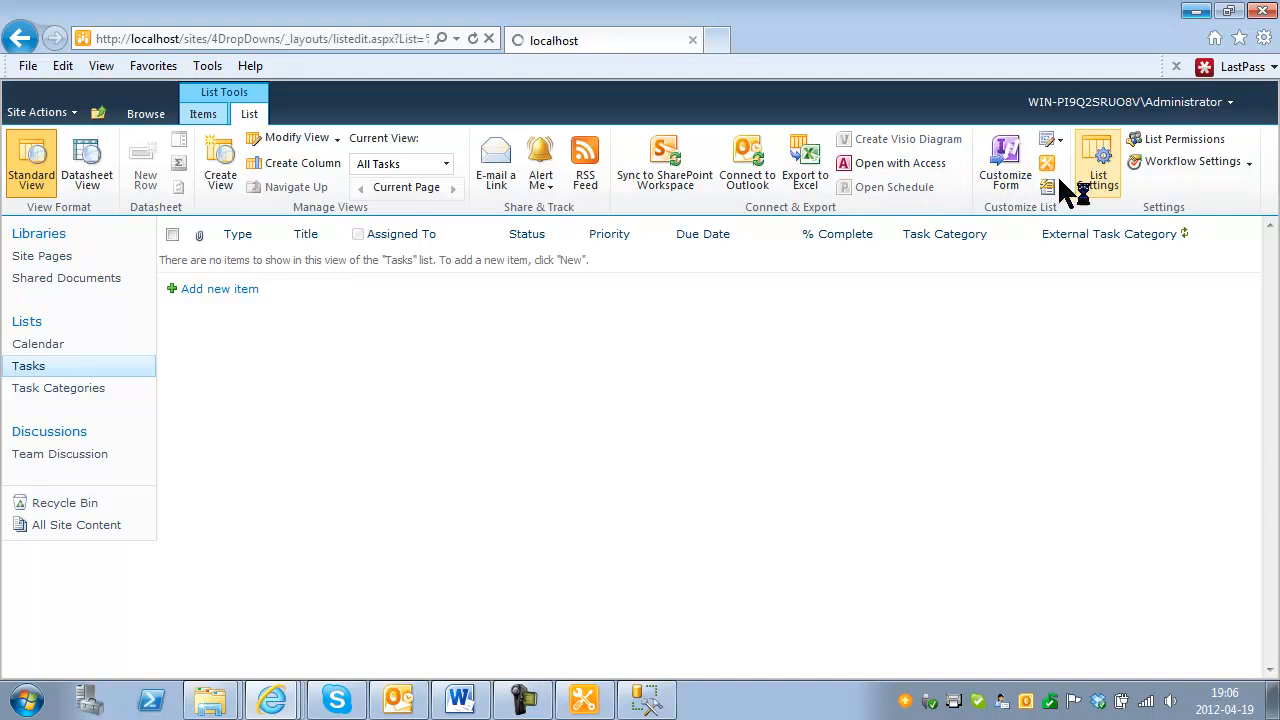
scroll(447, 558, down, 3)
scroll(447, 558, down, 5)
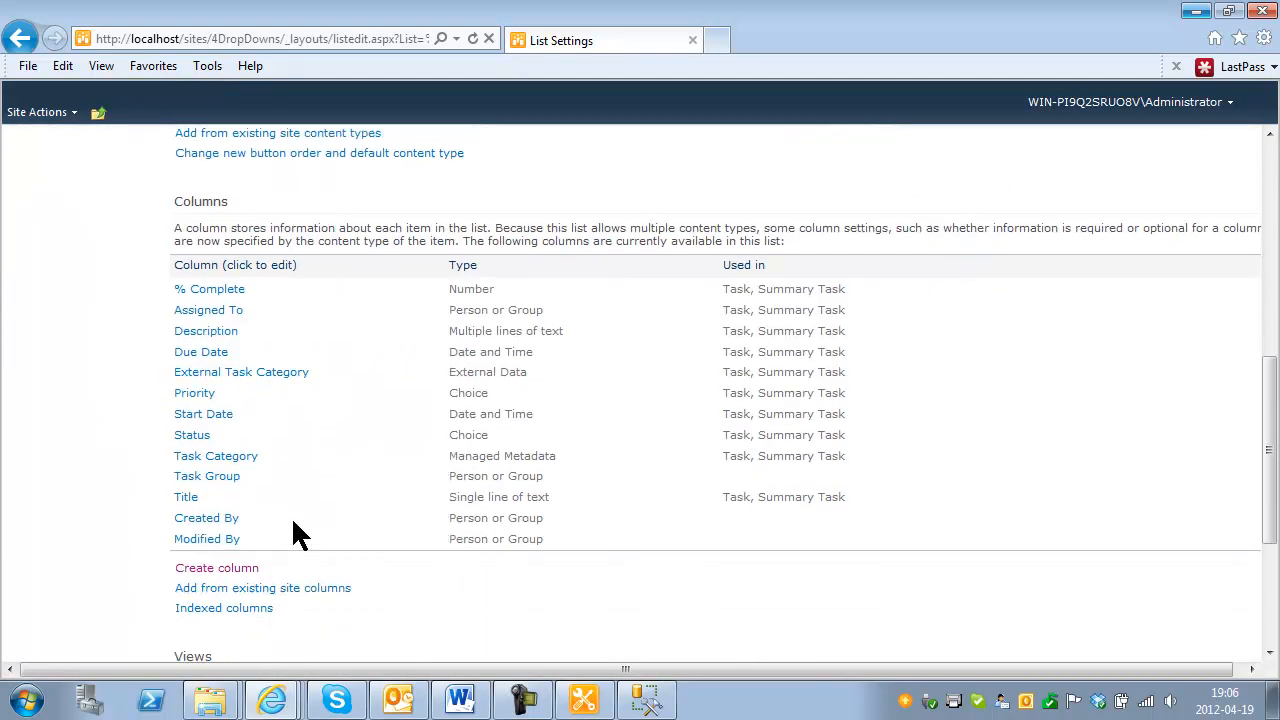
click(236, 457)
scroll(464, 445, down, 10)
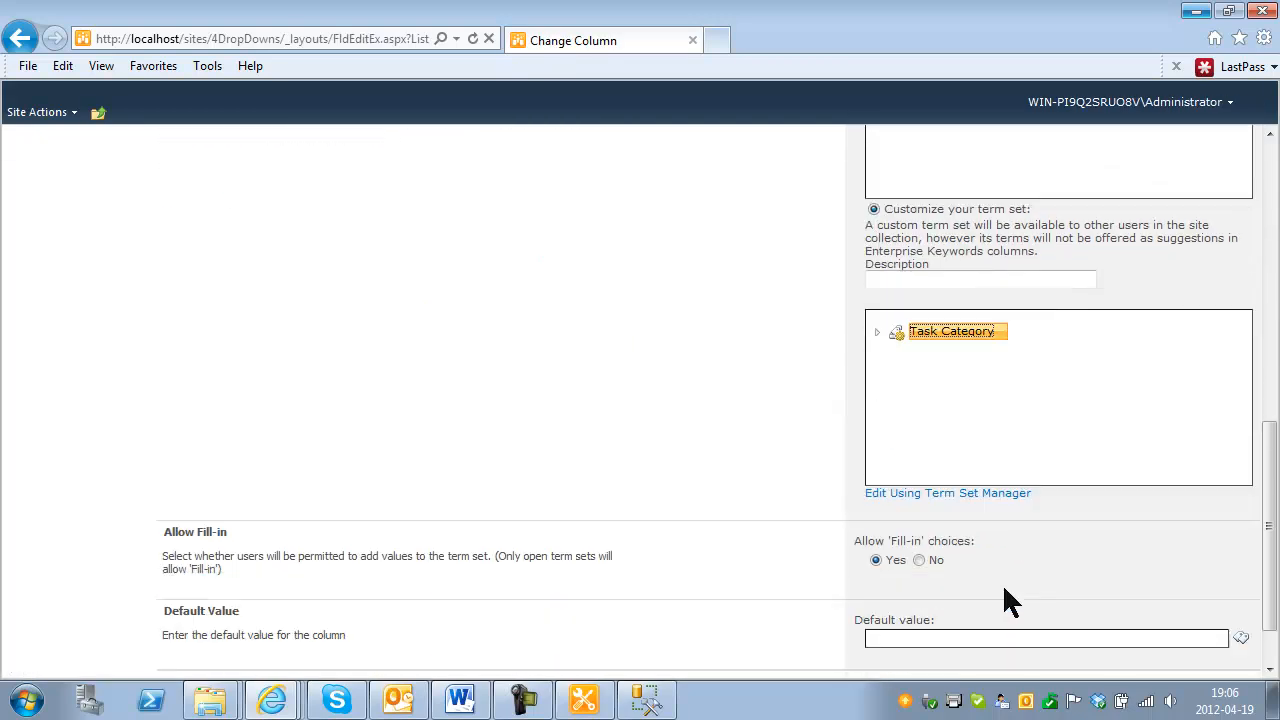
click(808, 622)
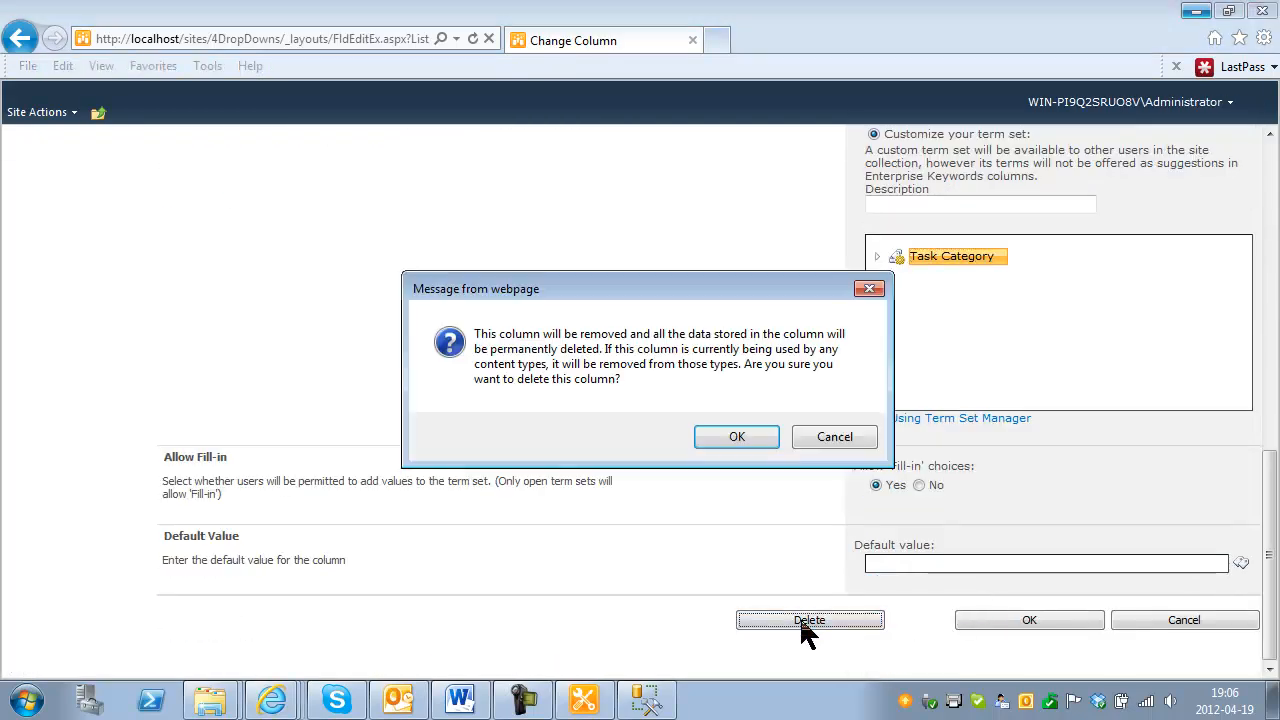
click(731, 438)
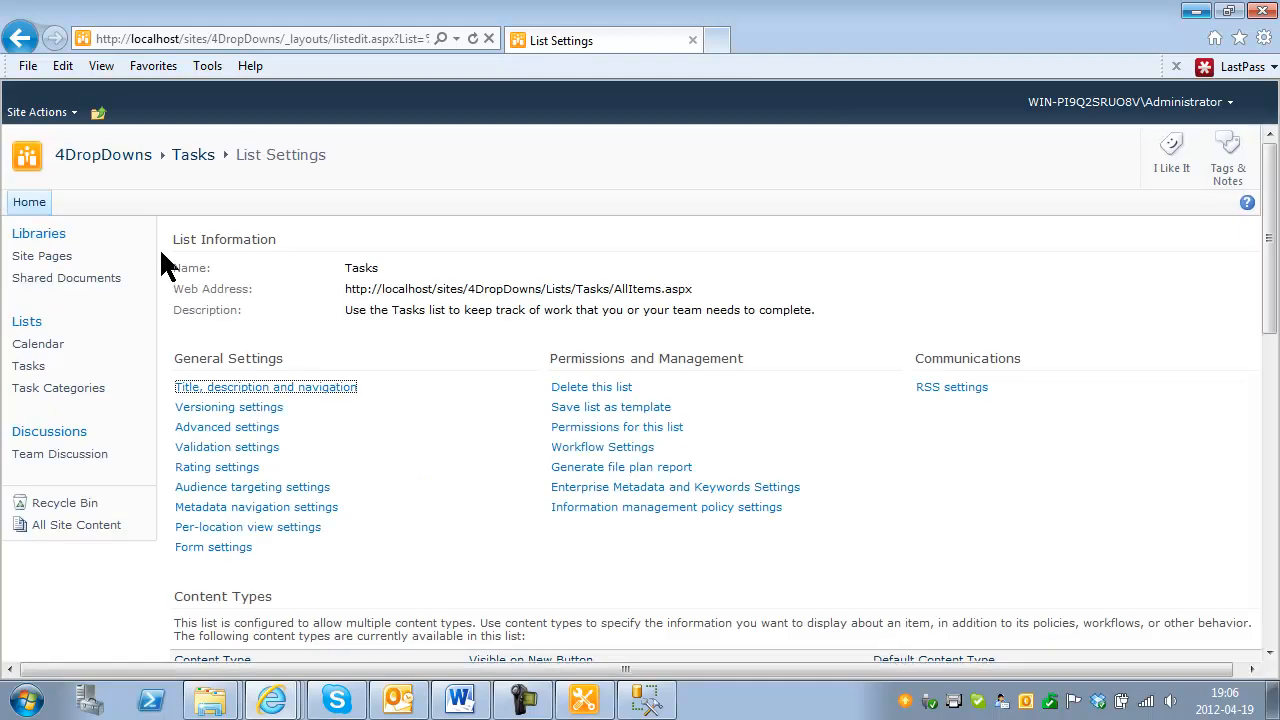
Try out the External Task Category picker in a new Tasks item by choosing Software, and discard the item without saving.
click(28, 366)
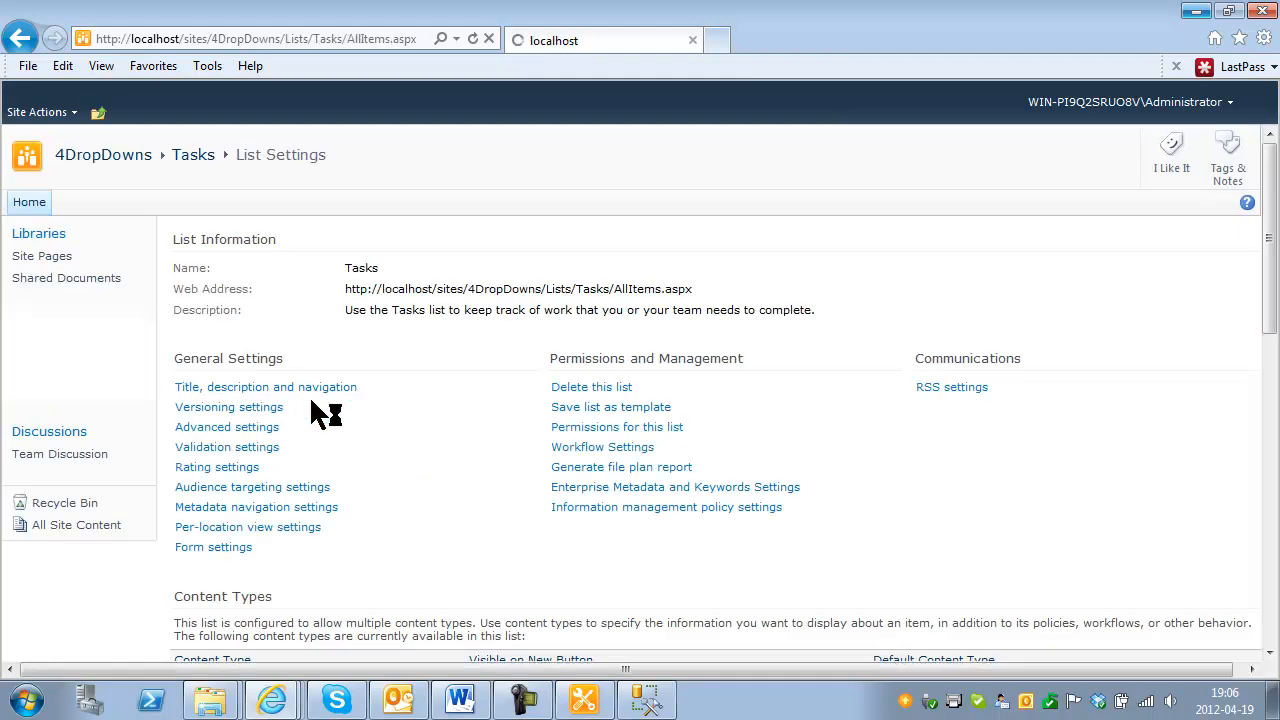
click(233, 296)
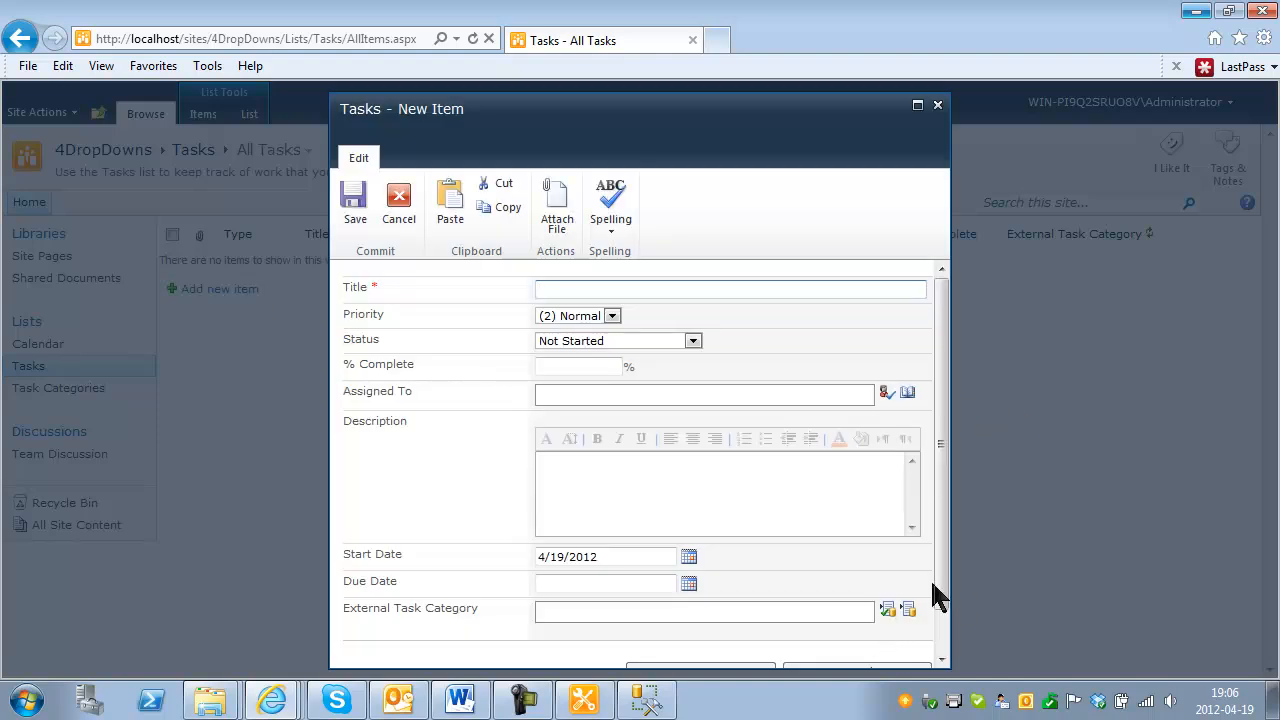
scroll(934, 590, down, 2)
click(659, 561)
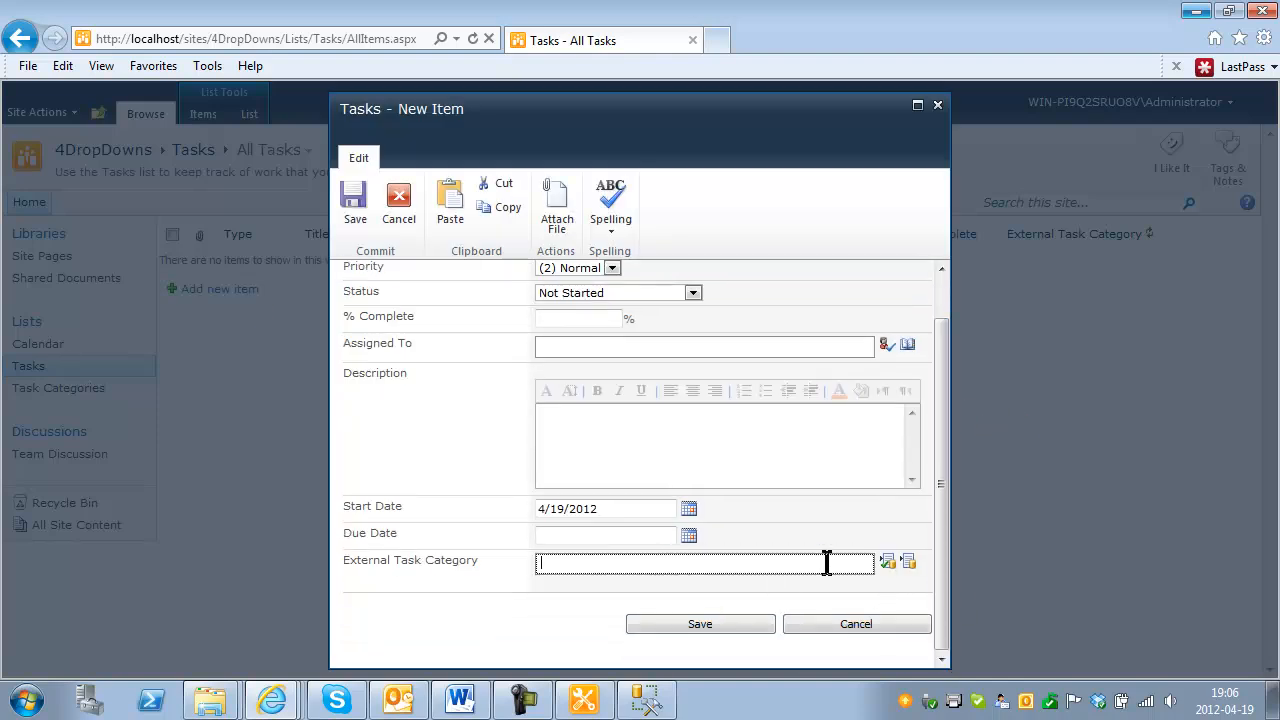
click(910, 566)
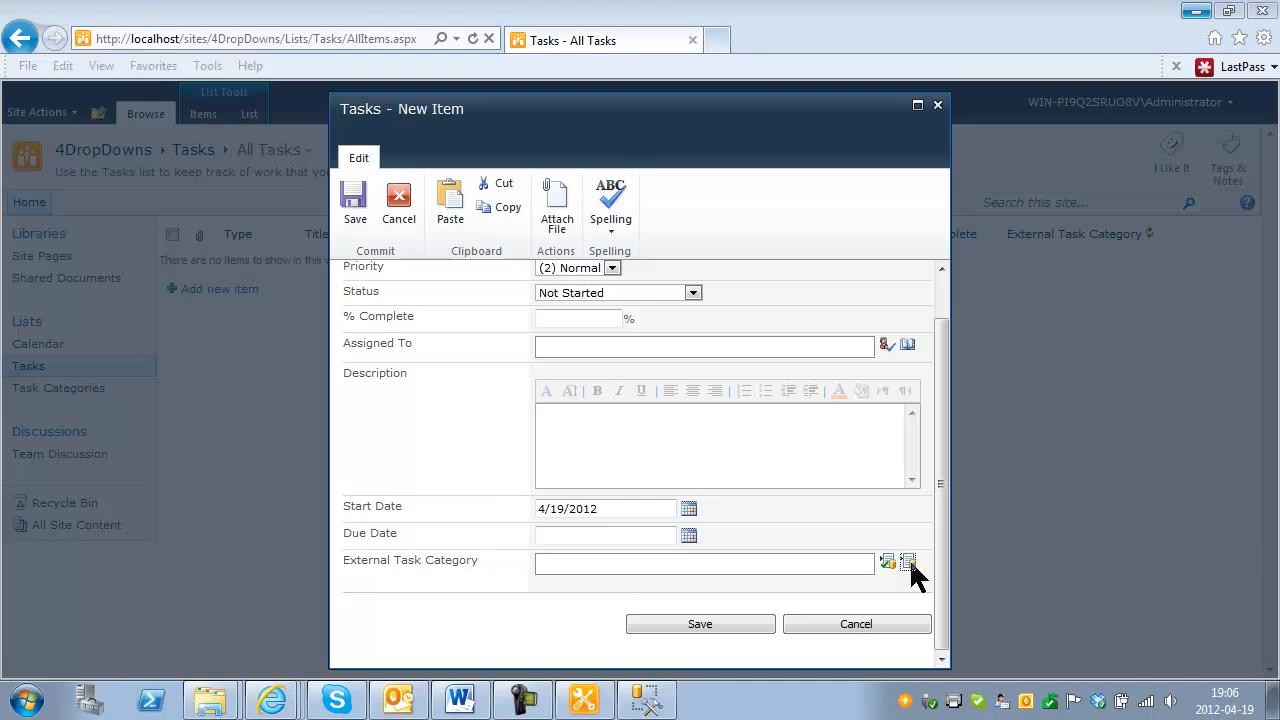
click(408, 238)
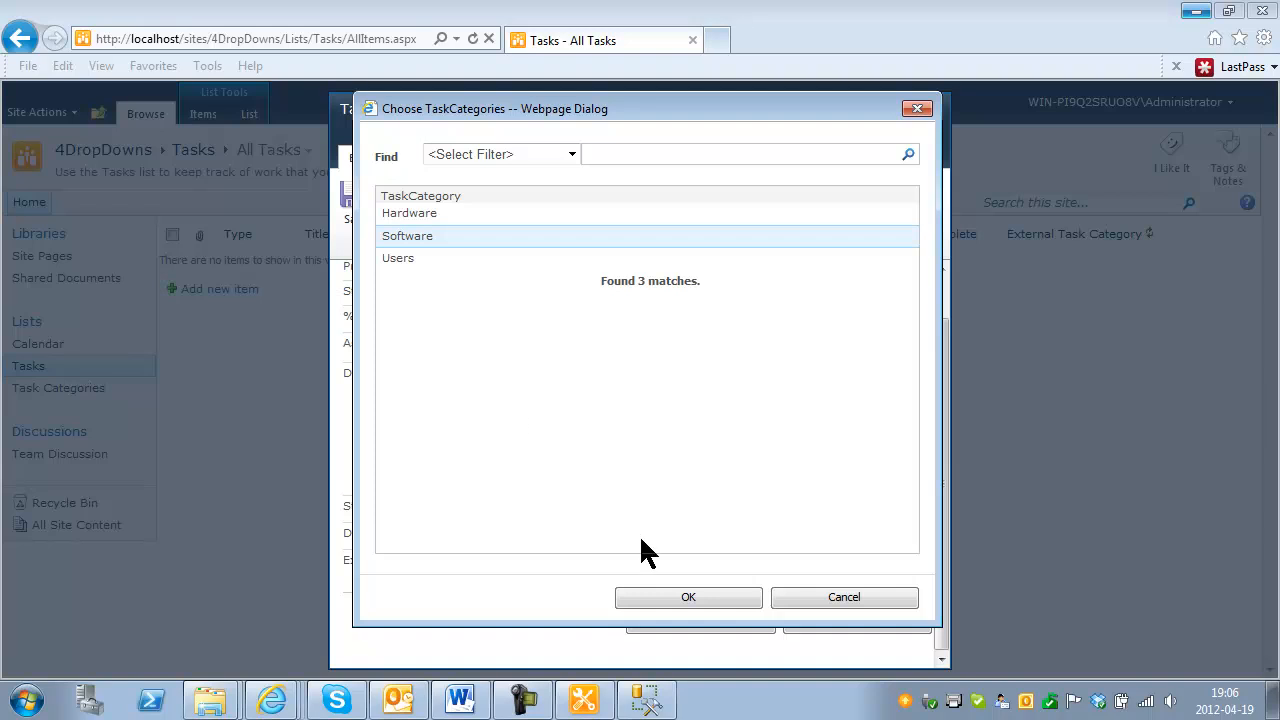
click(690, 596)
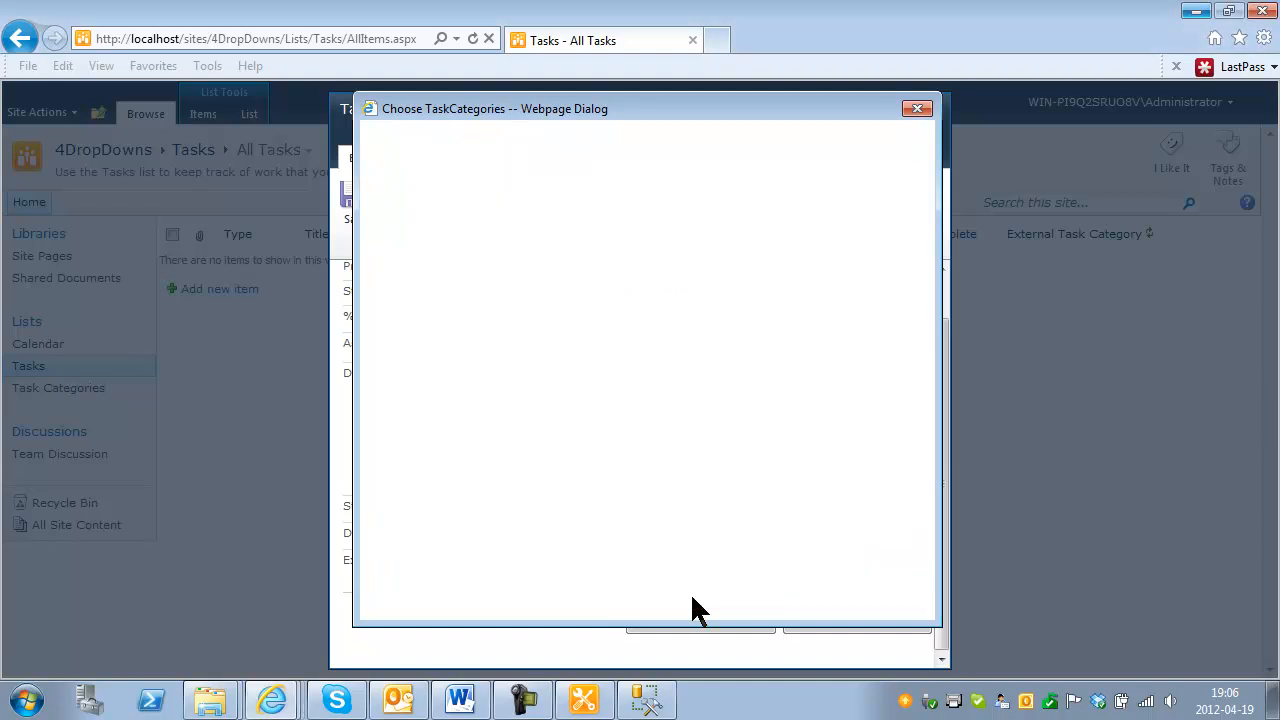
scroll(800, 400, up, 1)
scroll(690, 400, down, 1)
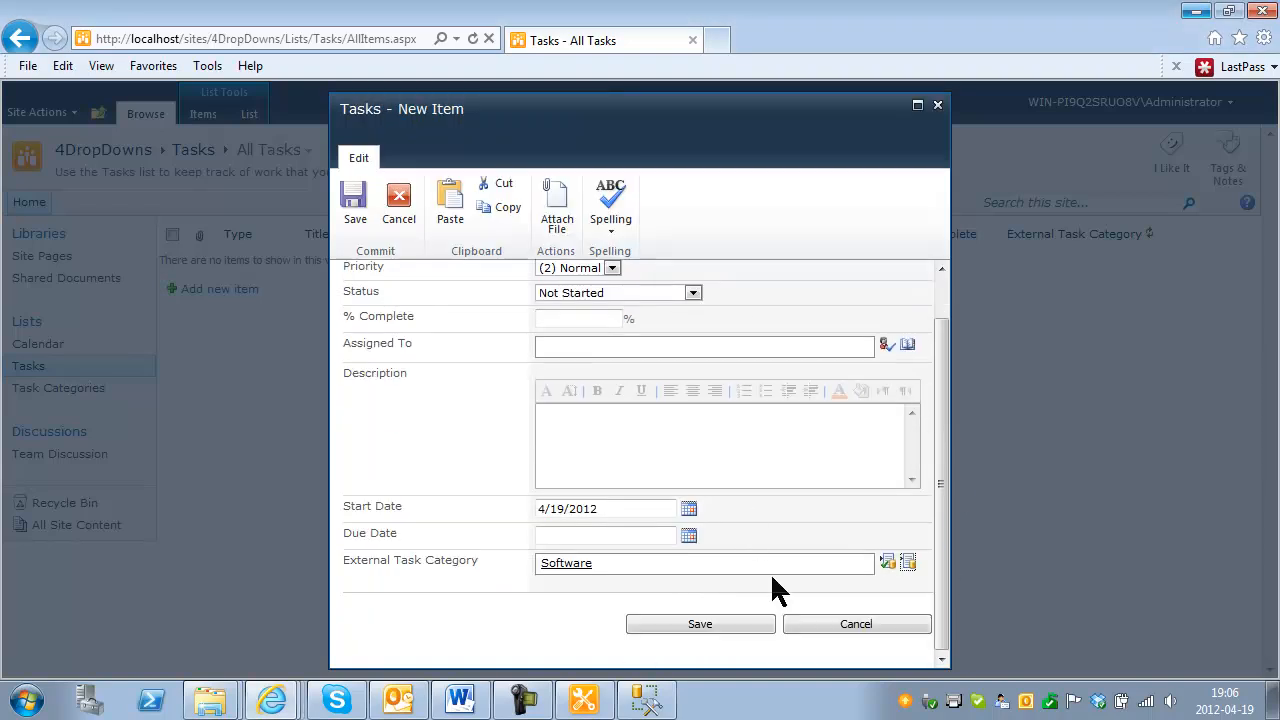
click(836, 621)
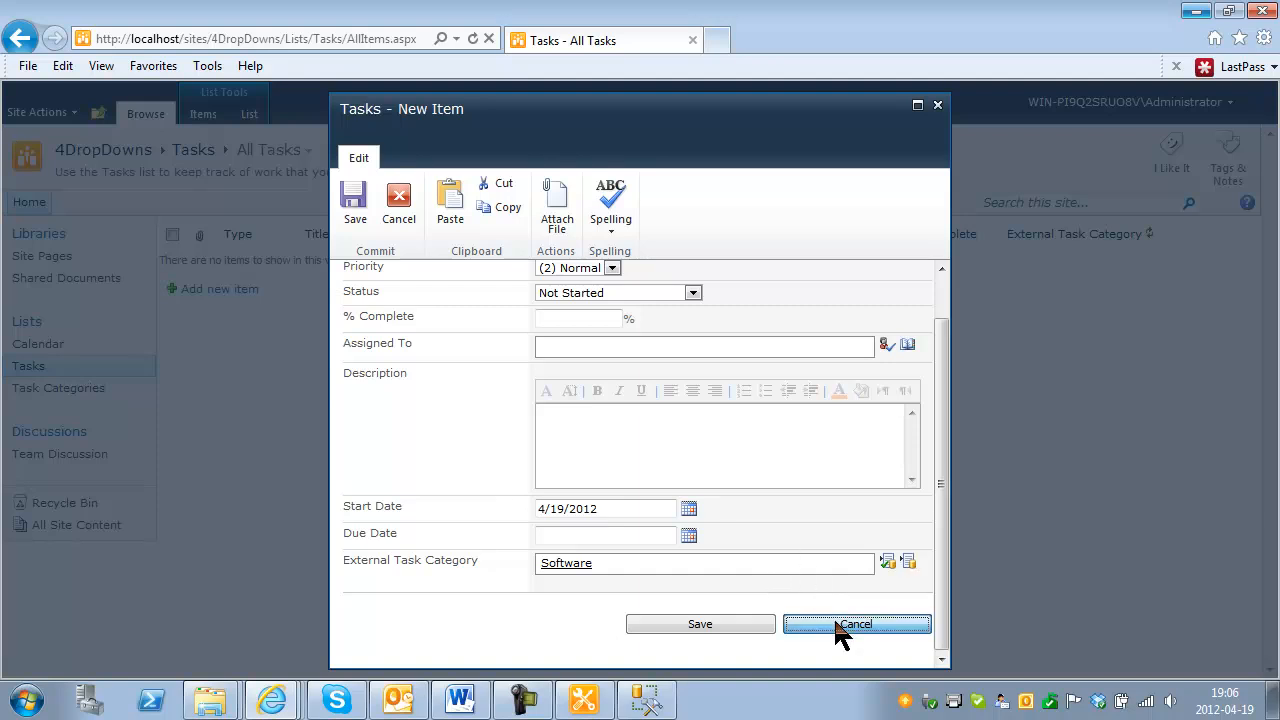